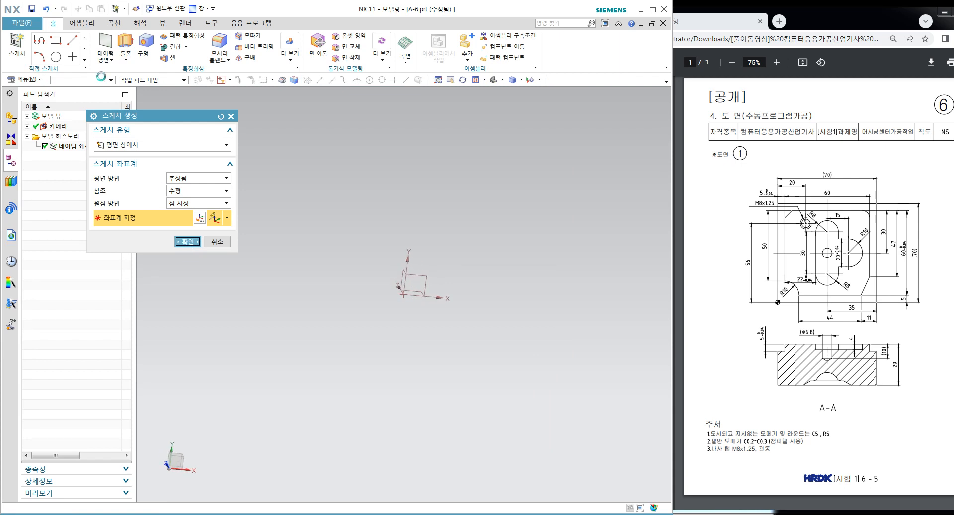
Step: Sketch a rectangle centred on the origin, about 120 mm wide and 104 mm high
left_click(77, 42)
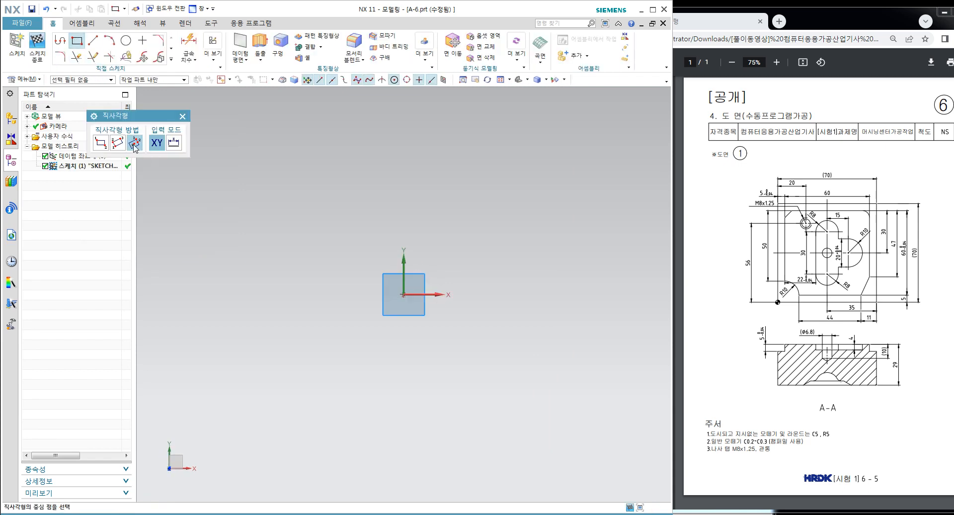
left_click(403, 294)
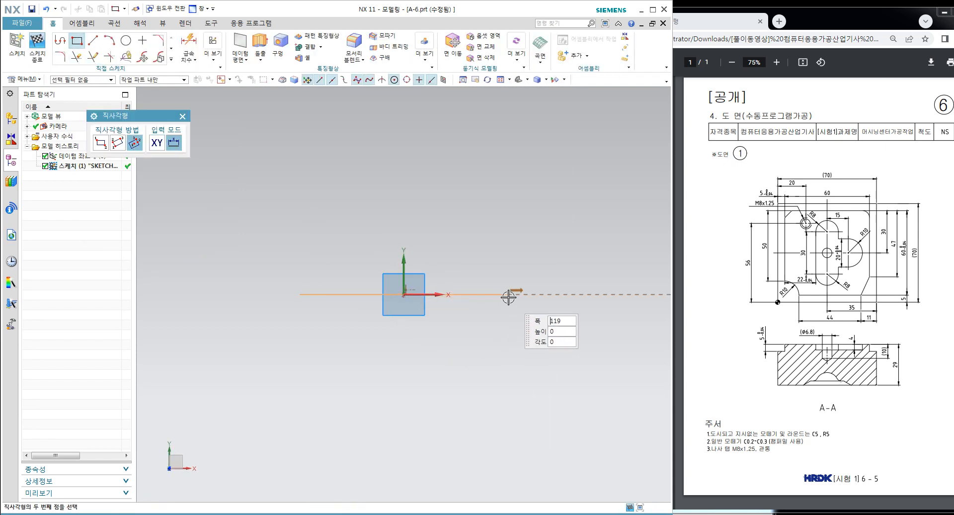
left_click(509, 202)
key("Escape")
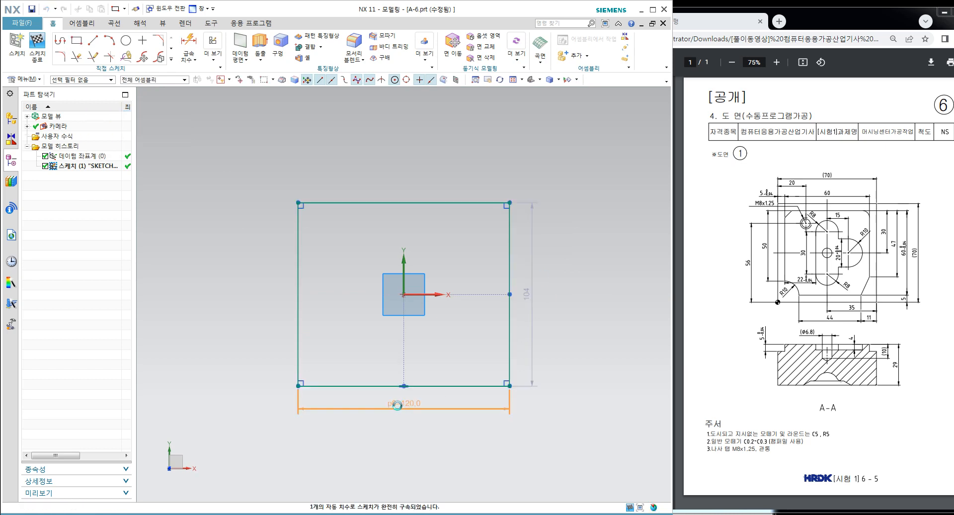
Step: Set the rectangle's width and height to 70 mm each and finish the sketch
double_click(397, 405)
type("70")
key("Return")
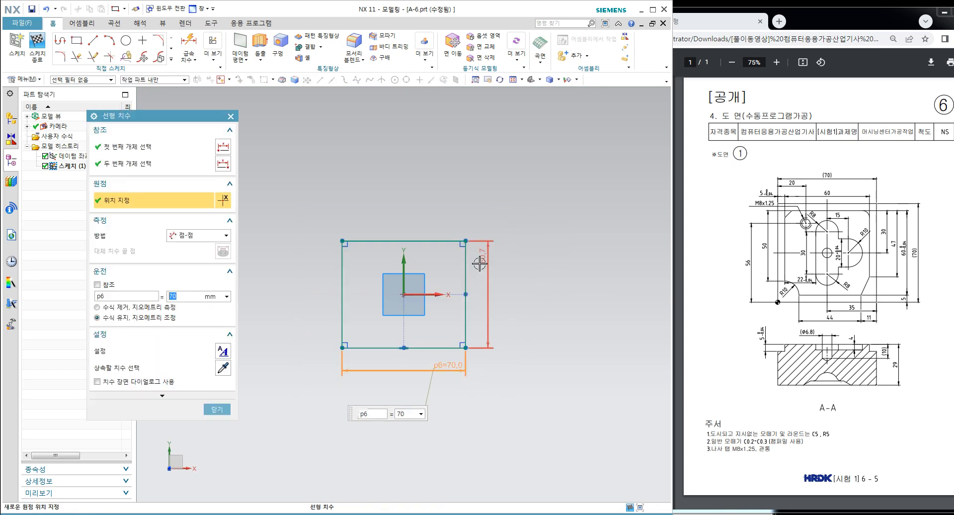
double_click(479, 264)
type("70")
key("Return")
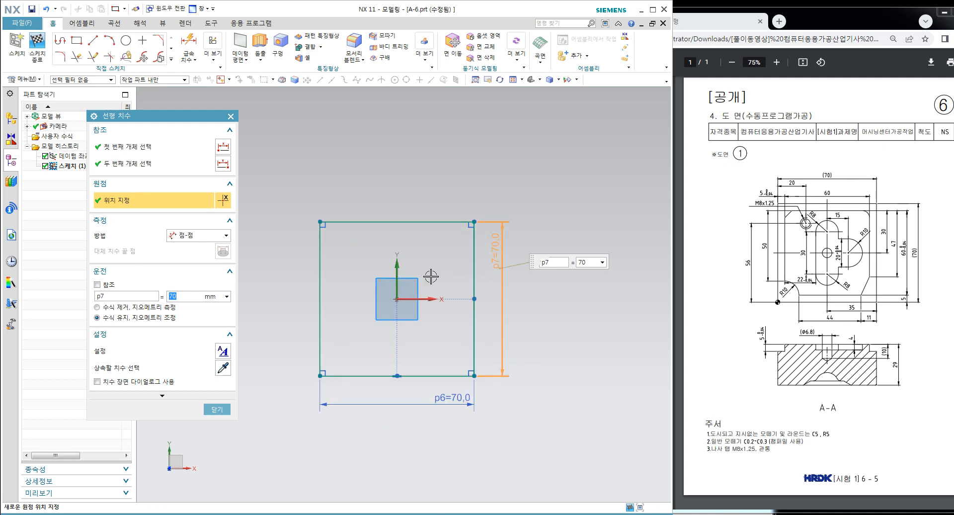
scroll(431, 276, "up", 1)
left_click(215, 409)
left_click(38, 47)
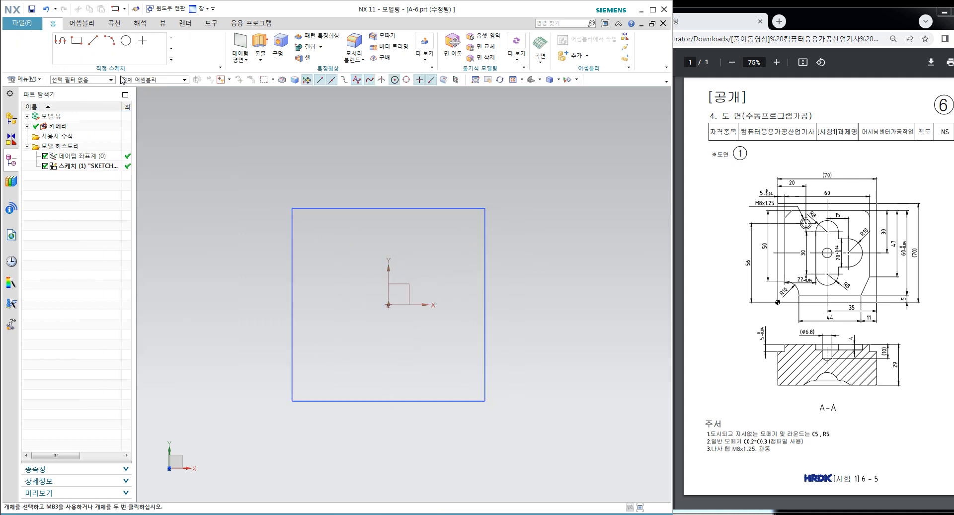
Step: Extrude the square sketch from 0 to -29 mm as a solid block
middle_click_drag(300, 205, 124, 88)
left_click(125, 46)
mouse_move(424, 262)
middle_mouse_down()
mouse_move(437, 282)
mouse_move(427, 258)
middle_mouse_up()
left_click(427, 258)
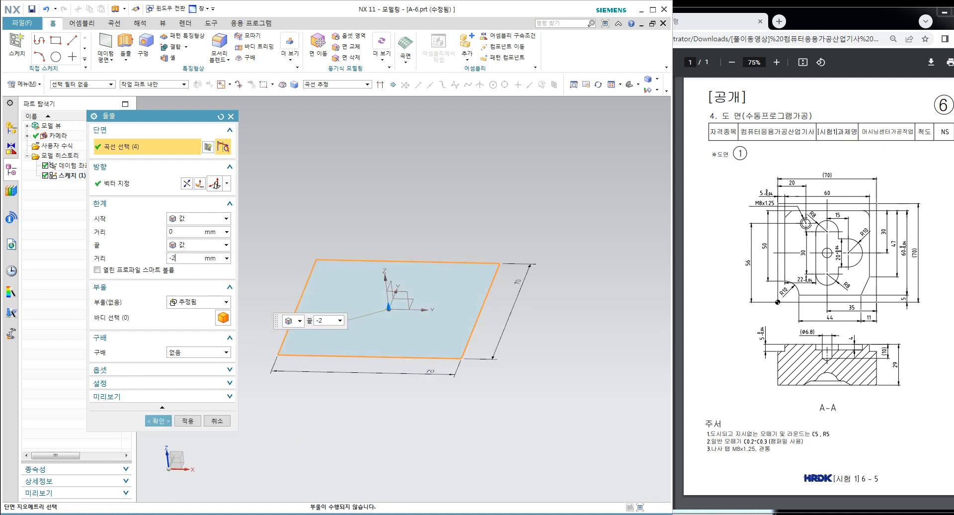
key("Return")
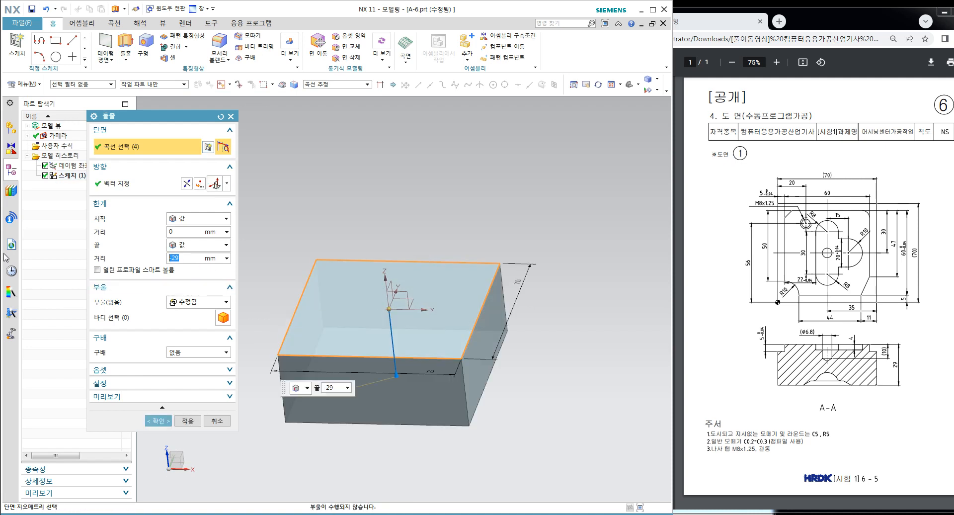
left_click(160, 421)
Step: Start a Hole on the block's top face and place its centre point near the rear corner
scroll(433, 324, "up", 3)
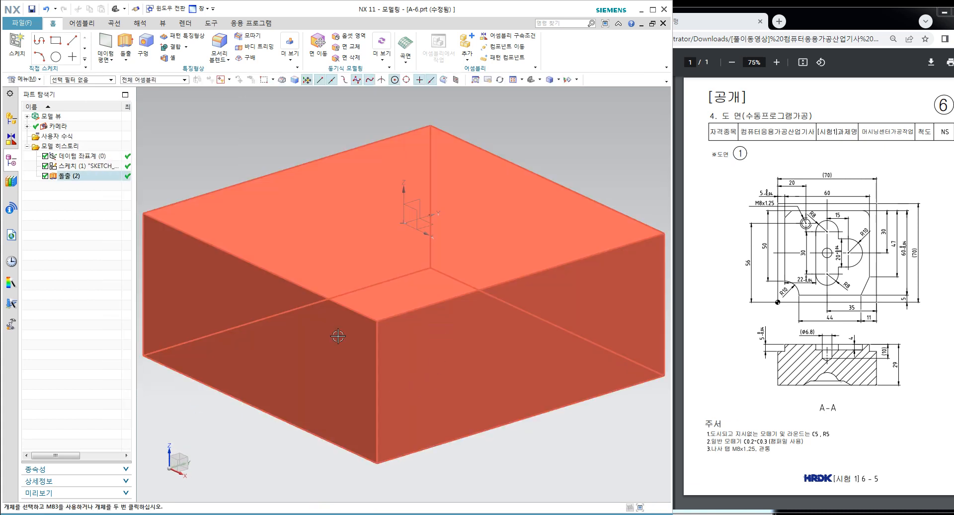
left_click(145, 44)
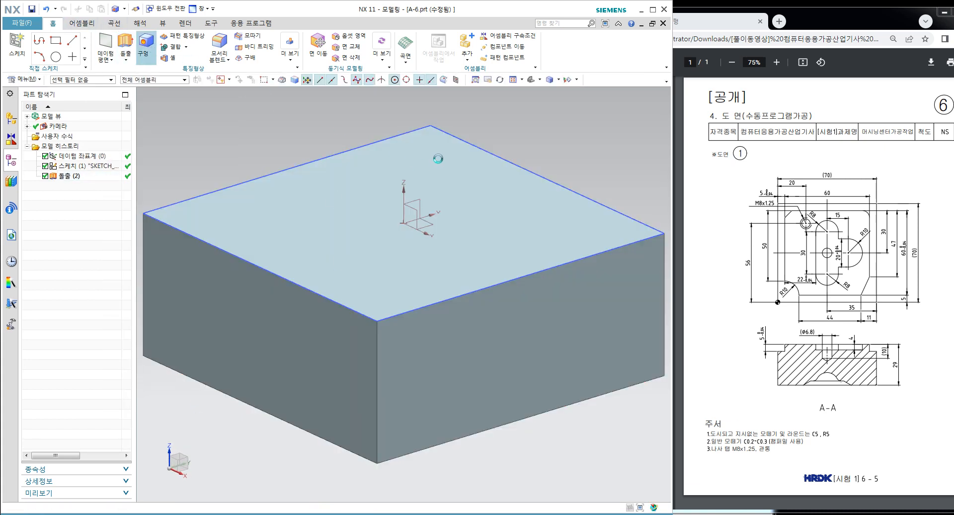
left_click(431, 154)
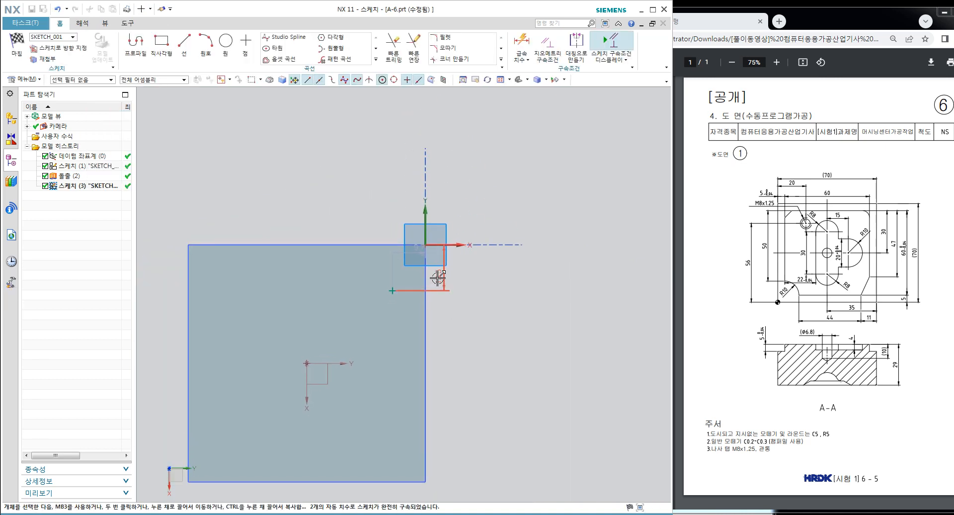
Step: Set the hole point's distances from the block's corner to 20 mm along X and 14 mm along Y
double_click(437, 278)
type("20")
key("Return")
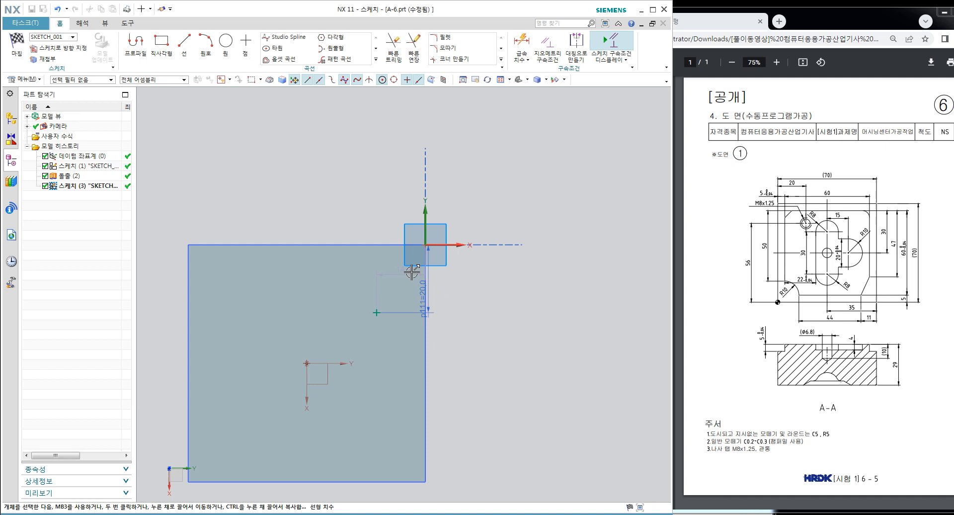
double_click(412, 272)
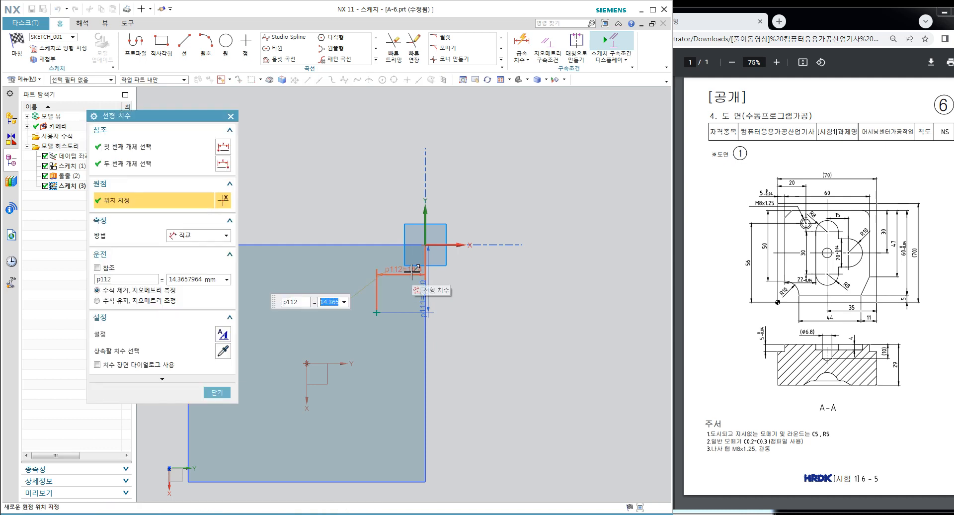
type("14")
key("Return")
left_click(217, 393)
mouse_move(301, 333)
middle_mouse_down()
mouse_move(339, 308)
mouse_move(371, 321)
mouse_move(357, 313)
middle_mouse_up()
Step: Finish the point sketch and subtract a simple hole of 6.75 mm diameter and 50 mm depth from the block
left_click(15, 44)
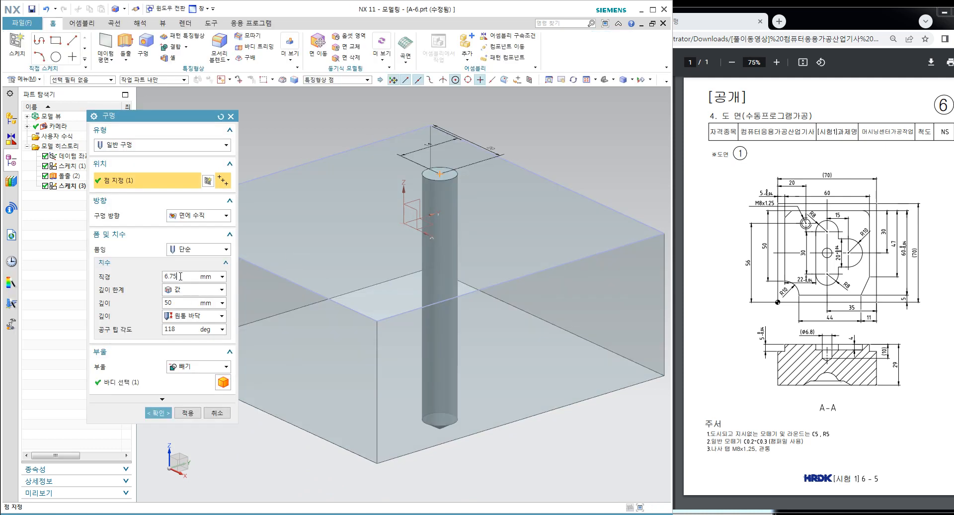
middle_click_drag(473, 358, 415, 372)
left_click(170, 413)
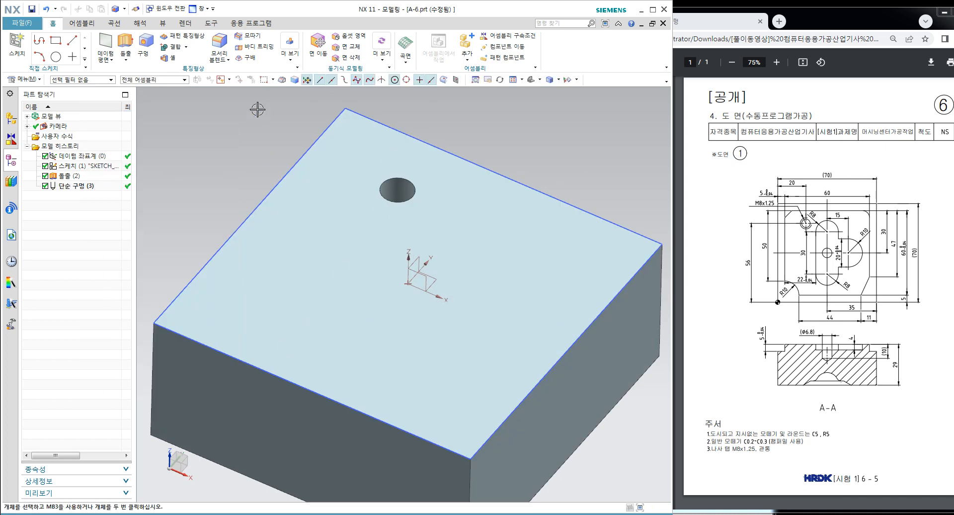
Step: Chamfer the hole's top edge symmetrically with a distance of 1 mm
left_click(250, 35)
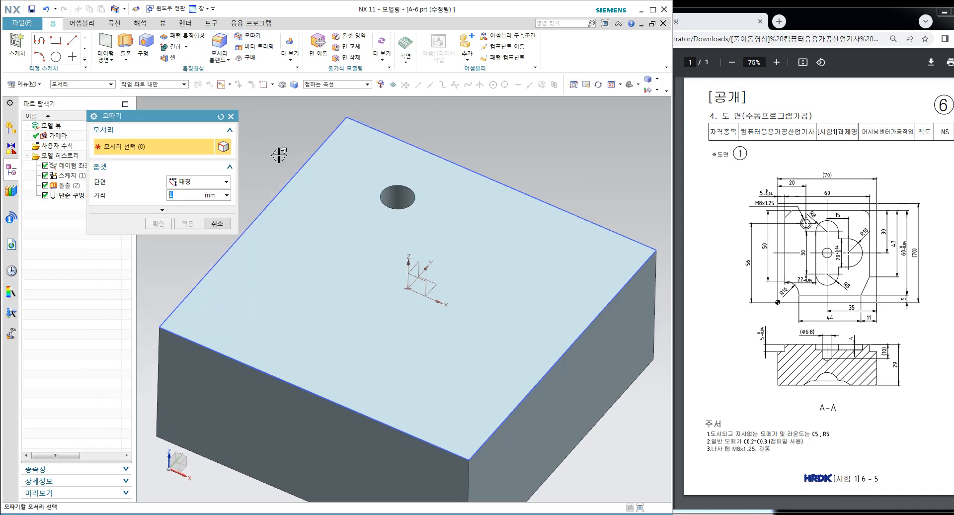
left_click(393, 186)
middle_click_drag(394, 187, 396, 342)
left_click(396, 343)
left_click(158, 223)
Step: Hide the 70 mm square base sketch
mouse_move(318, 278)
middle_mouse_down()
mouse_move(388, 283)
mouse_move(390, 324)
middle_mouse_up()
right_click(416, 182)
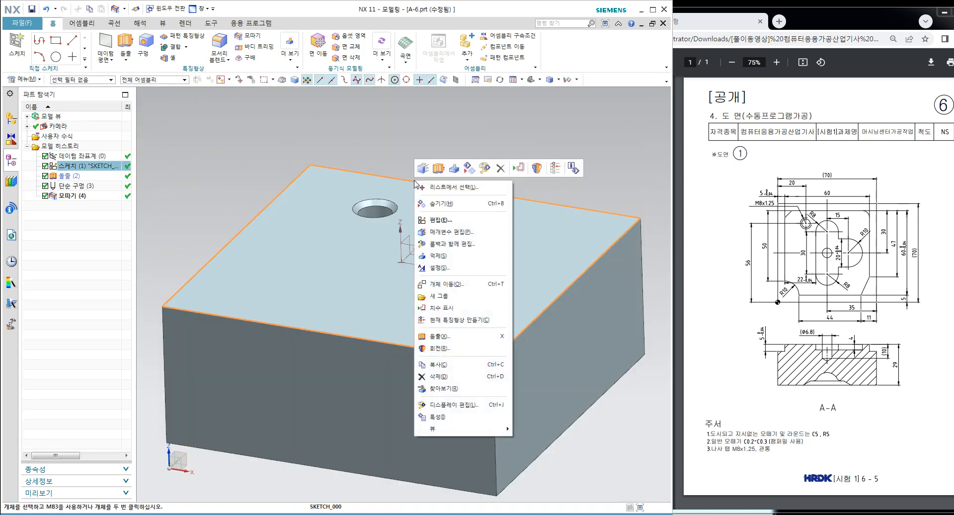
left_click(469, 169)
Step: Add a detailed right-hand thread to the hole with 8 mm major diameter, 30 mm length, 1.25 mm pitch and 60° angle, extended through the start
middle_click_drag(450, 164, 407, 295)
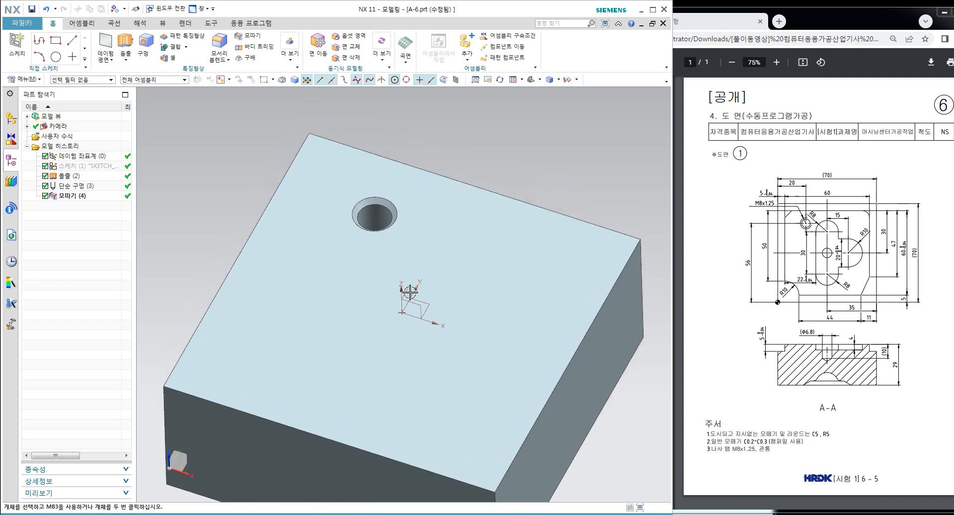
left_click(290, 46)
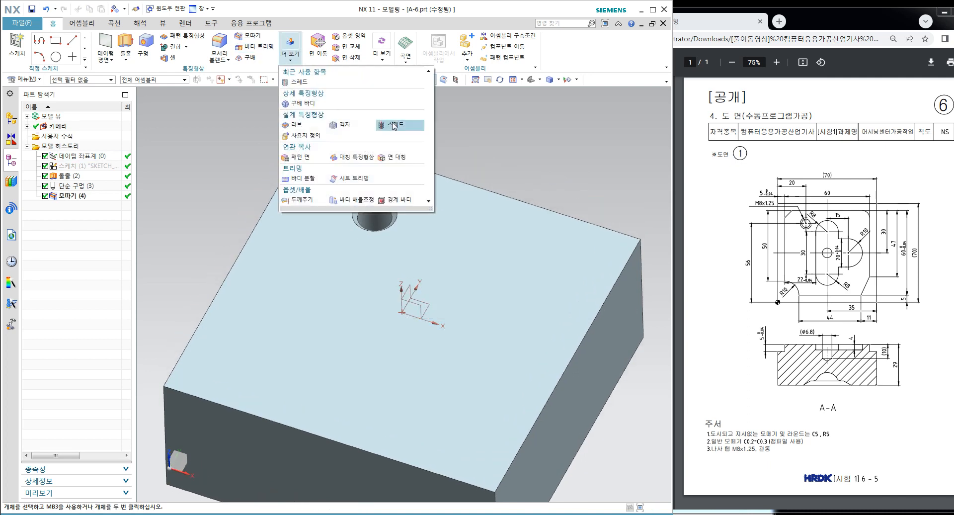
left_click(393, 124)
left_click(370, 214)
left_click(334, 176)
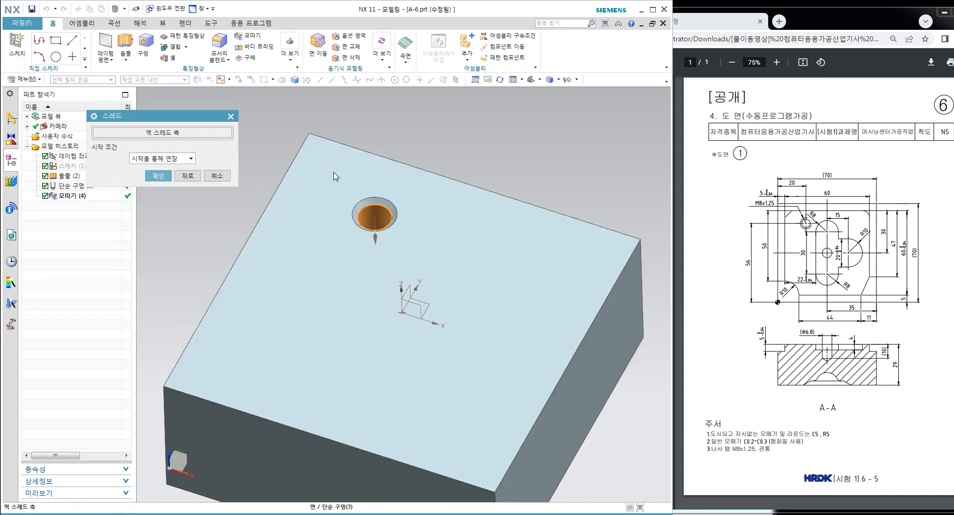
left_click(158, 176)
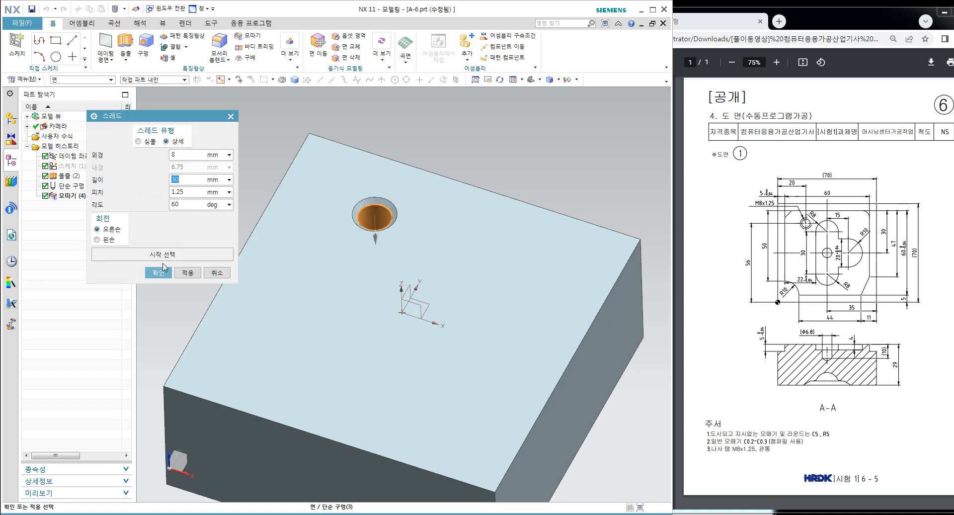
left_click(163, 271)
Step: Examine the thread inside the chamfered hole up close and from several angles
scroll(380, 214, "up", 5)
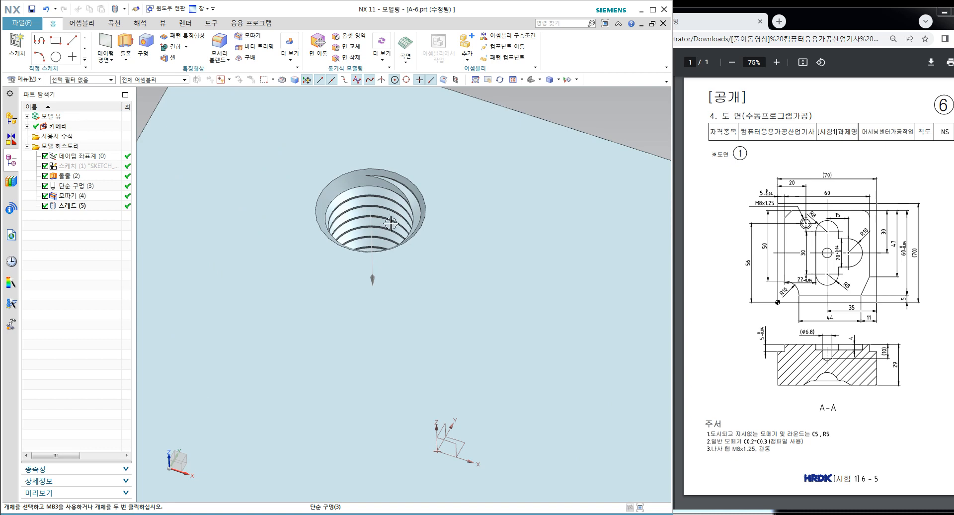
scroll(393, 214, "down", 8)
middle_click_drag(392, 214, 415, 169)
scroll(408, 356, "up", 5)
scroll(408, 356, "down", 5)
middle_click_drag(409, 350, 446, 331)
key("Home")
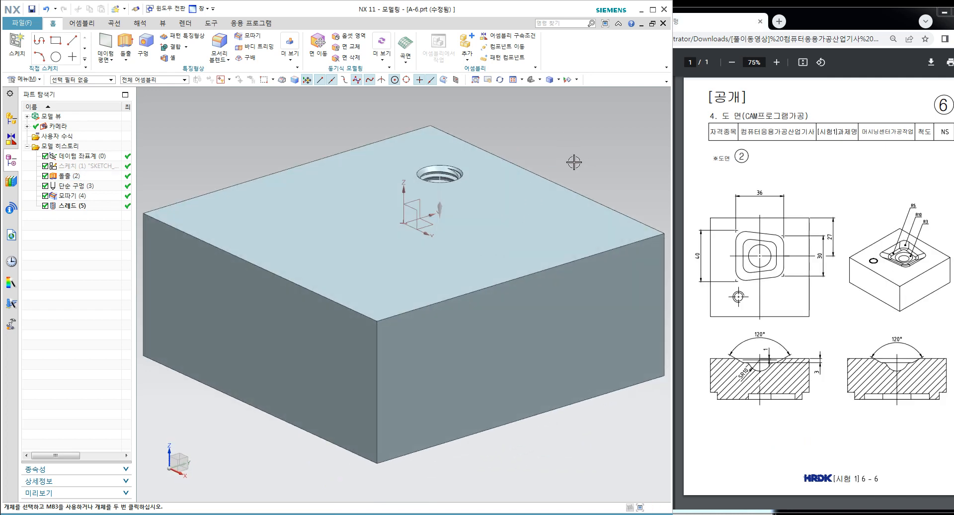
Step: Move the original block by rotating it 180° about the XC axis to turn it upside down
scroll(517, 181, "down", 3)
mouse_move(517, 181)
middle_mouse_down()
mouse_move(513, 212)
mouse_move(495, 213)
middle_mouse_up()
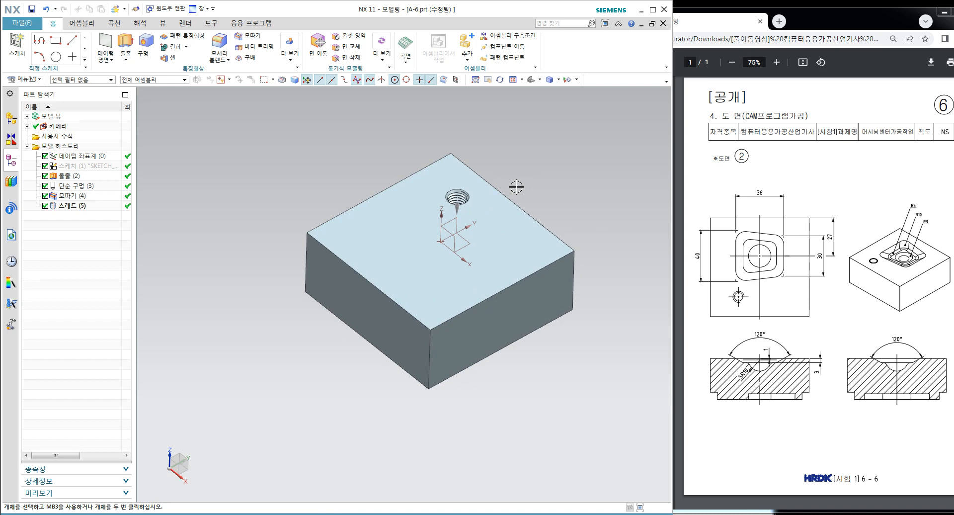
key("ctrl+t")
left_click(500, 216)
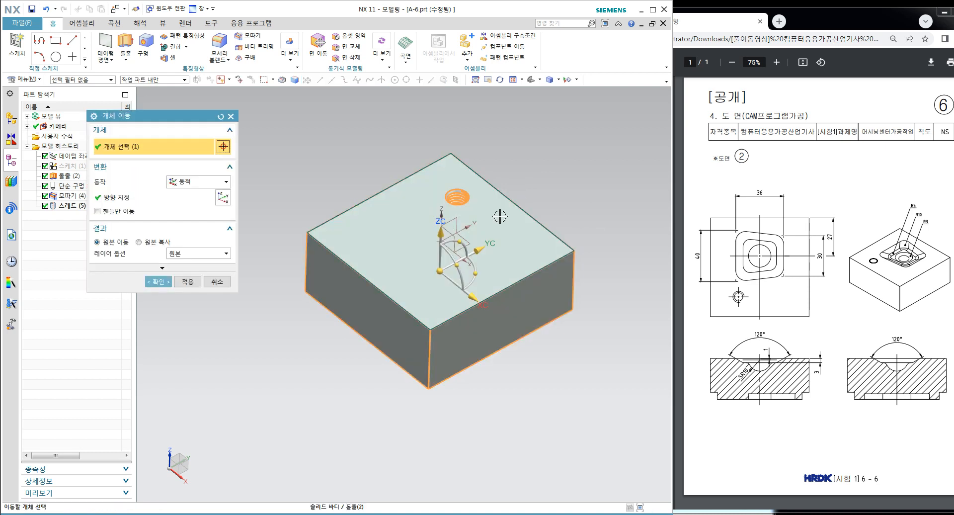
left_click(465, 239)
type("180")
key("Return")
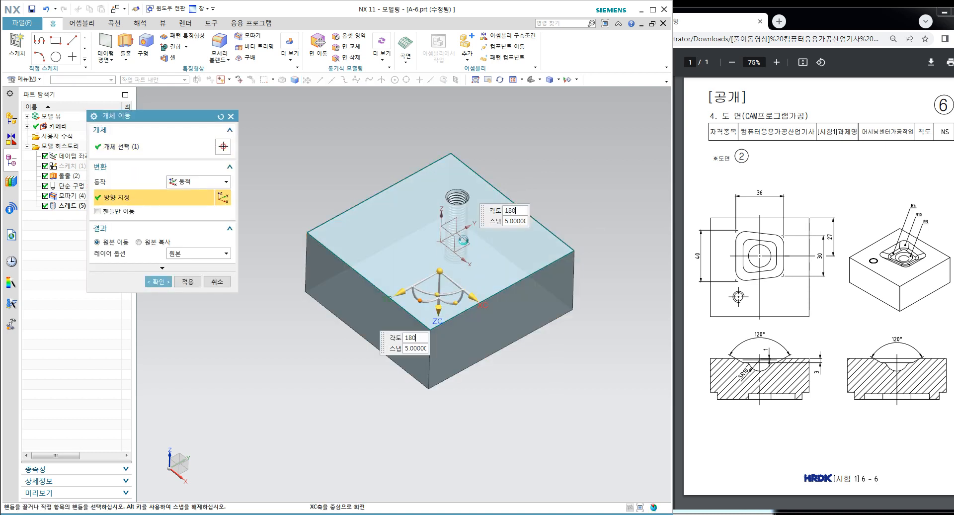
left_click(164, 282)
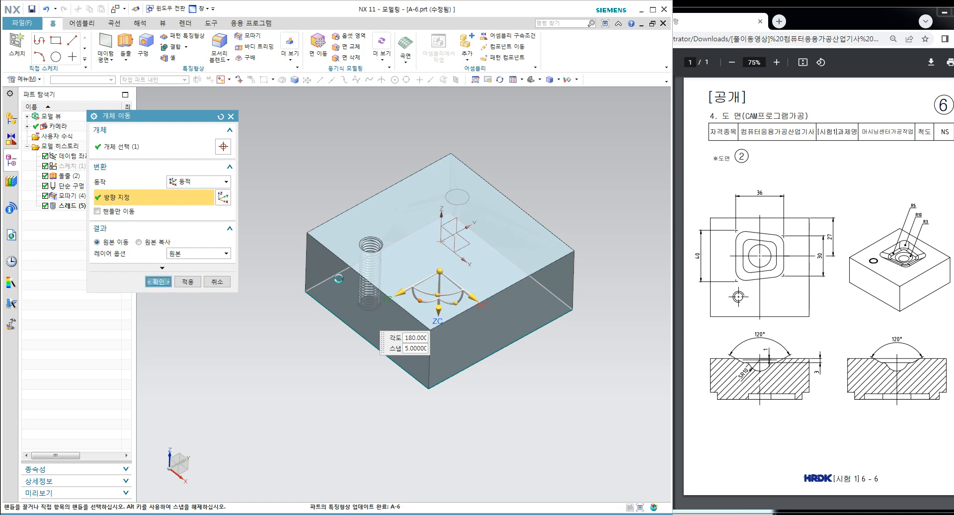
Step: View the turned block from the top and start a sketch on its upper face
middle_click_drag(486, 283, 480, 301)
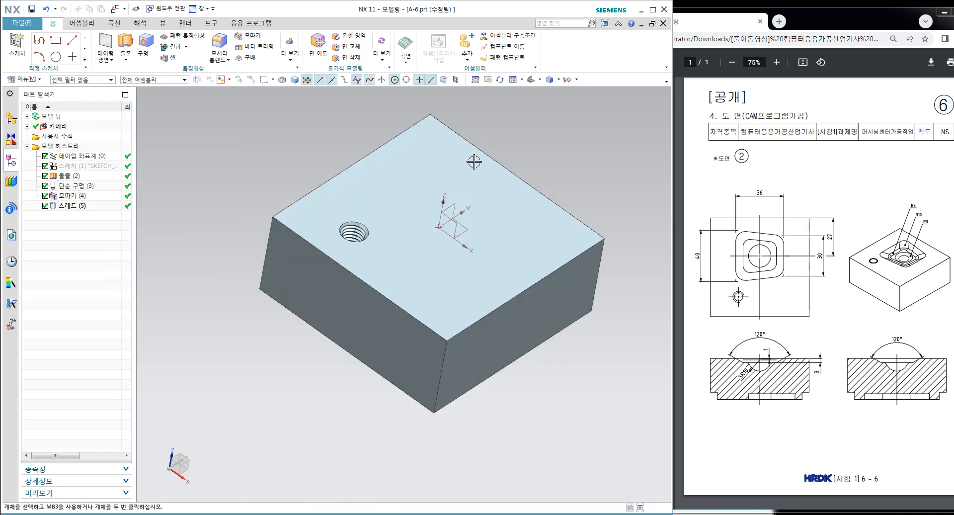
middle_click_drag(482, 168, 484, 199)
left_click(540, 80)
left_click(550, 109)
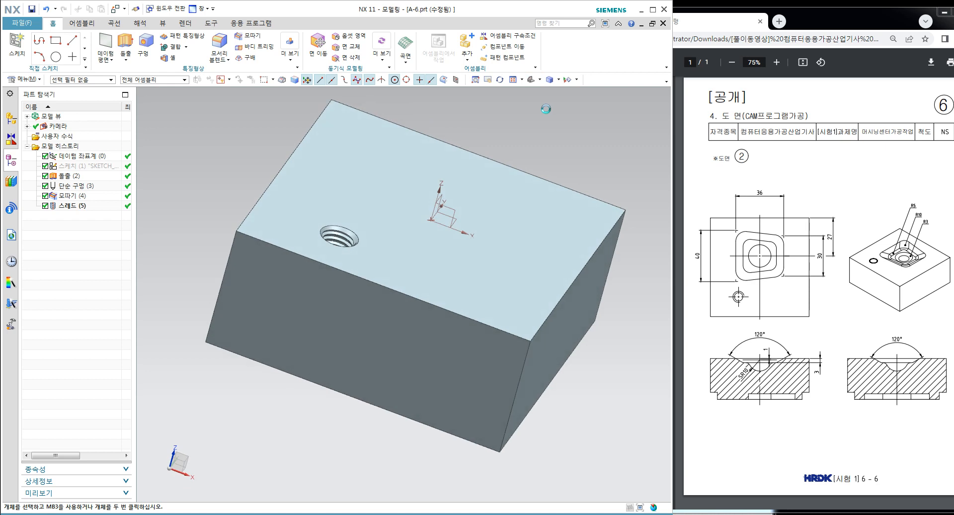
left_click(541, 80)
left_click(550, 94)
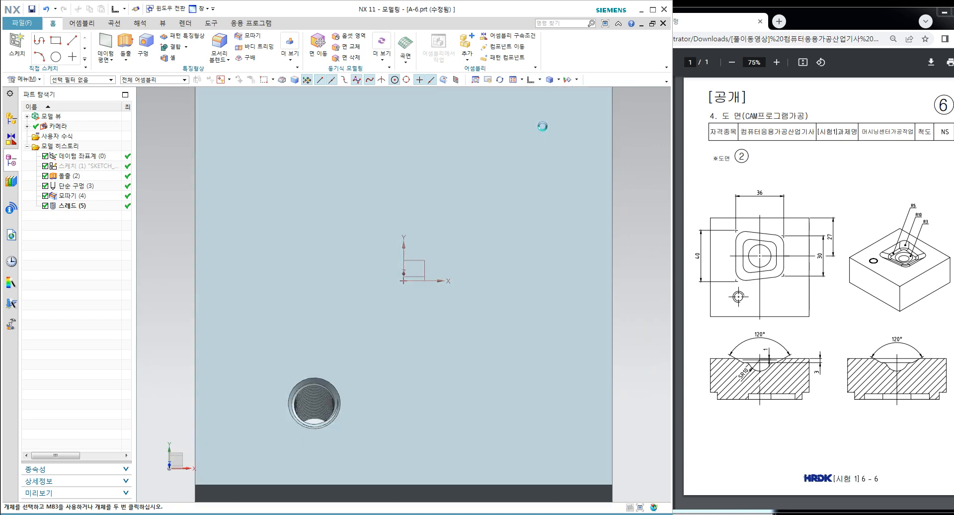
left_click(17, 44)
middle_click(338, 198)
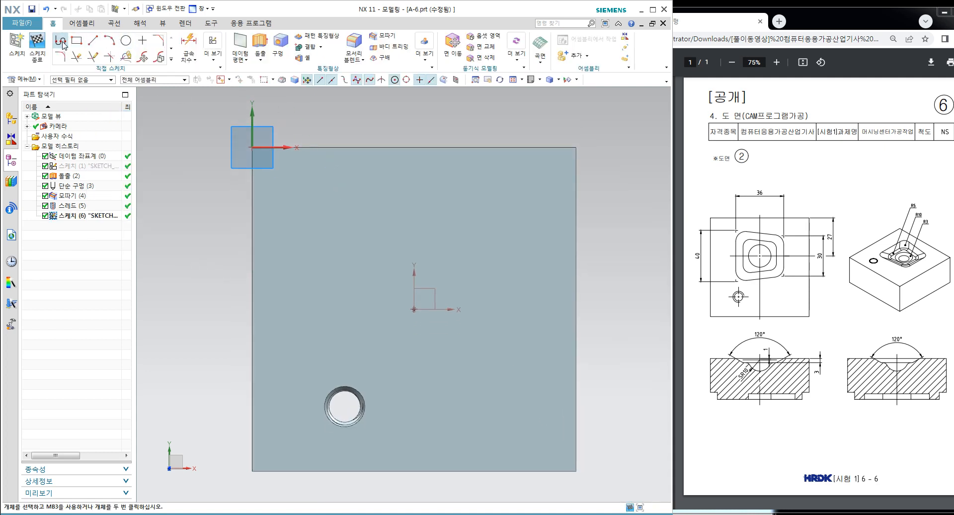
Step: Sketch a closed profile about 26 mm wide above the face's centre, with vertical sides, a horizontal base and an upper line sloping down to the right
left_click(62, 44)
left_click(326, 247)
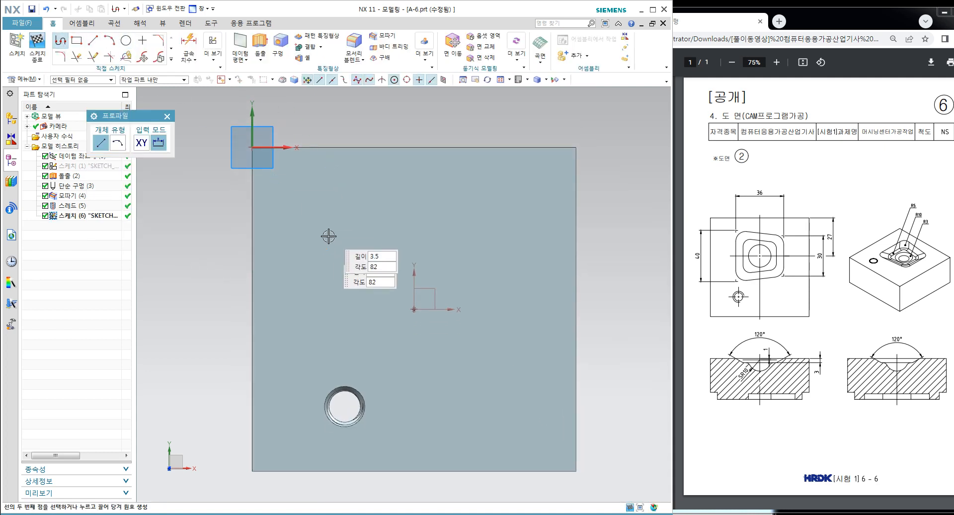
left_click(327, 191)
left_click(446, 226)
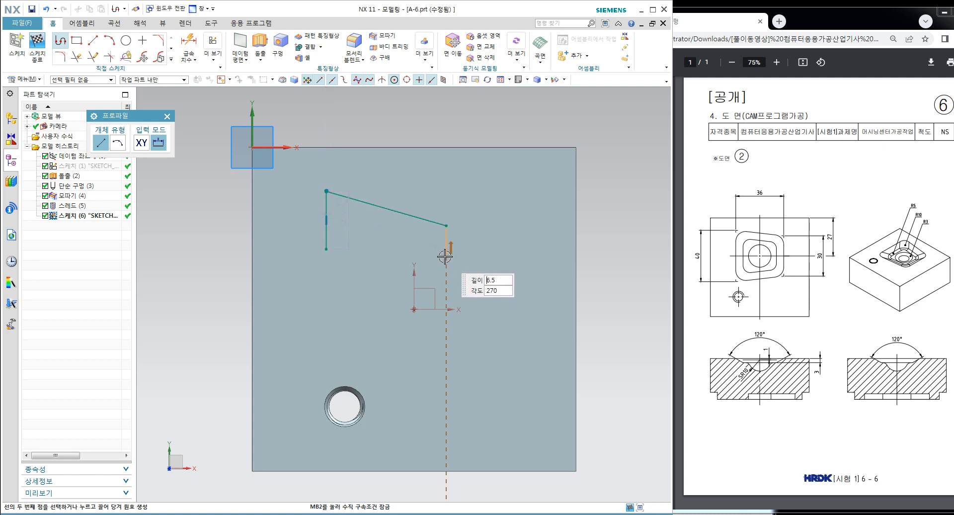
left_click(447, 249)
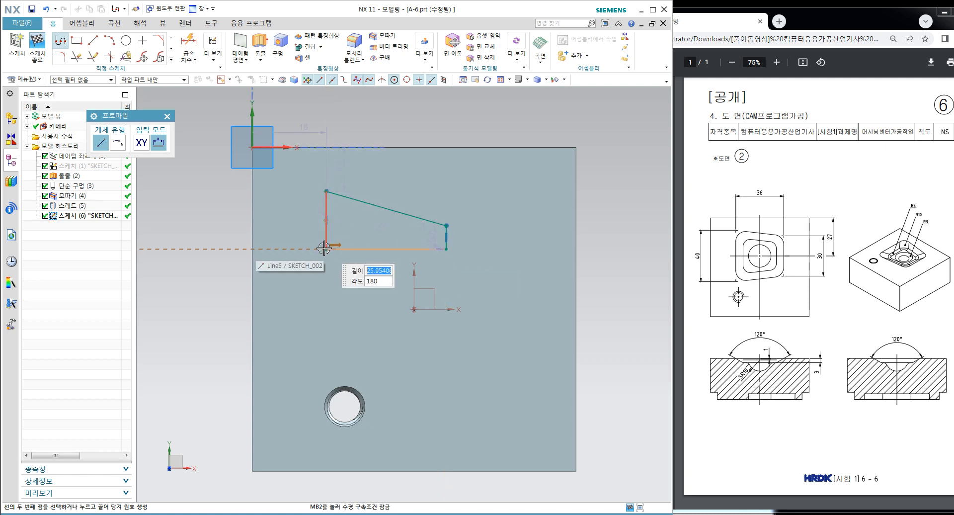
left_click(326, 249)
key("Escape")
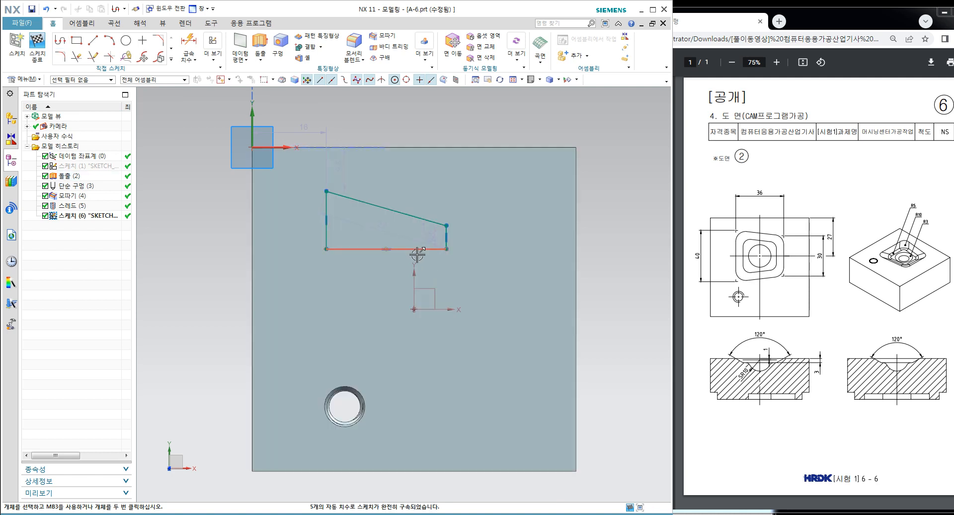
Step: Dimension the left vertical side of the sketched profile and set its length to 20 mm
key("d")
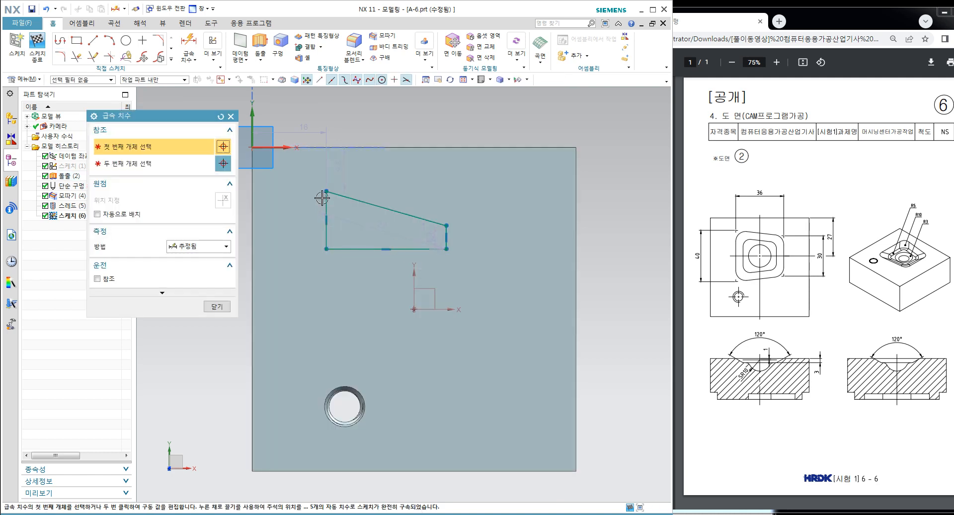
left_click(326, 192)
left_click(330, 248)
left_click(283, 228)
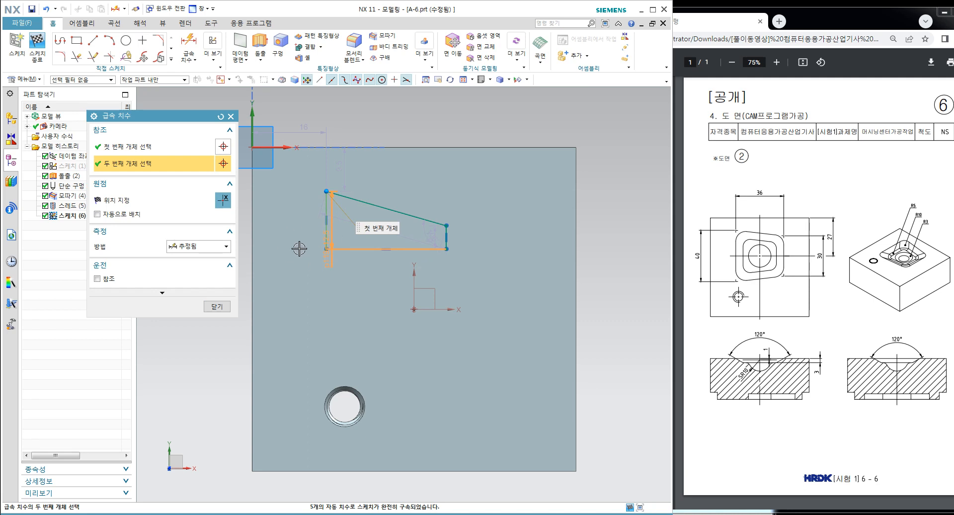
left_click(326, 208)
left_click(299, 211)
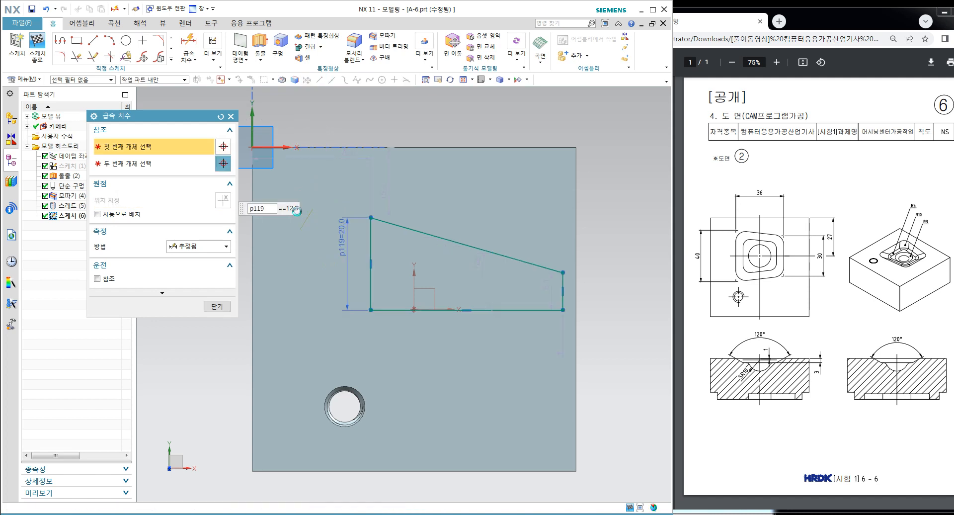
type("20")
key("Return")
Step: Dimension the profile's right vertical side as 15 mm and its horizontal width as 36 mm
left_click(563, 282)
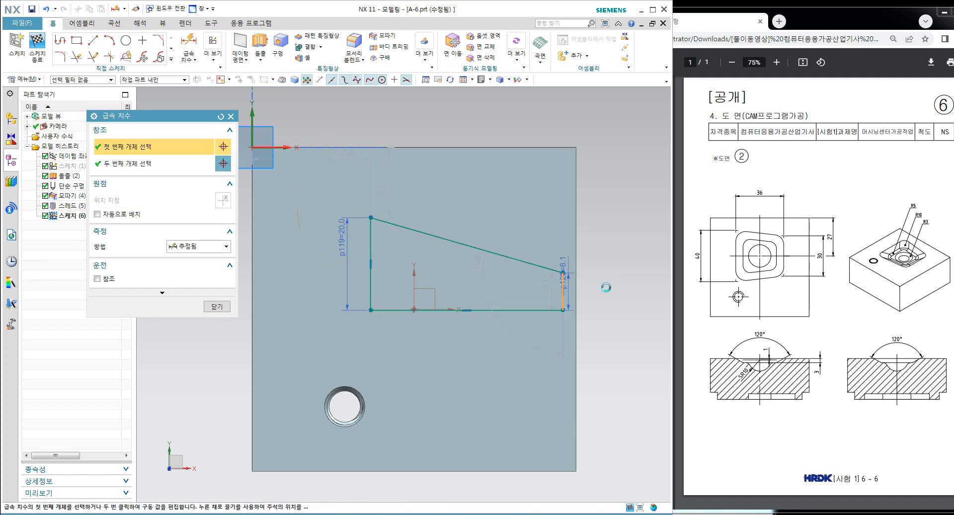
left_click(616, 285)
type("15")
key("Return")
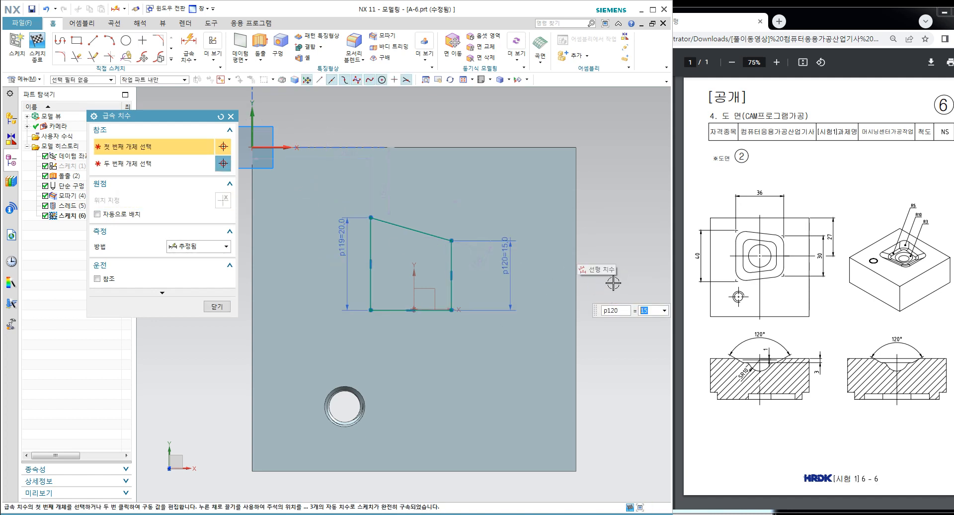
left_click(429, 233)
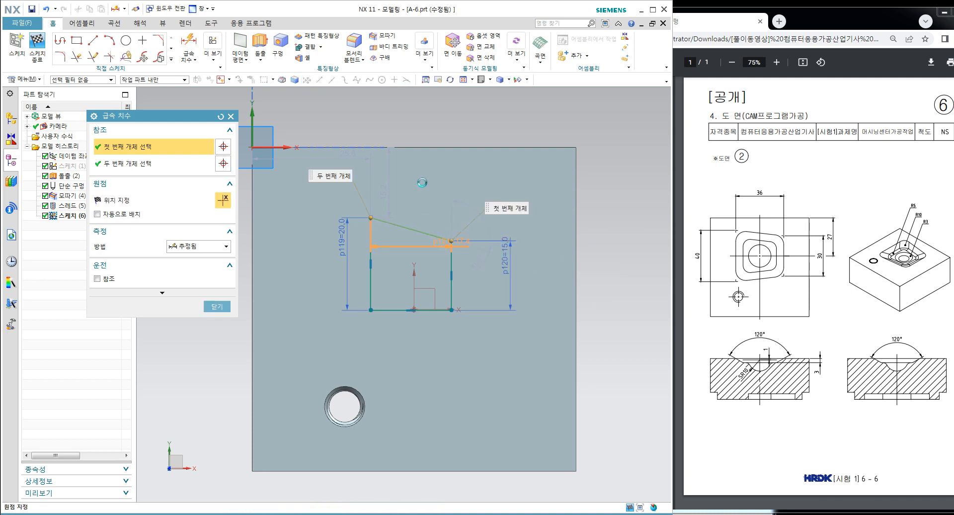
left_click(423, 176)
type("36")
key("Return")
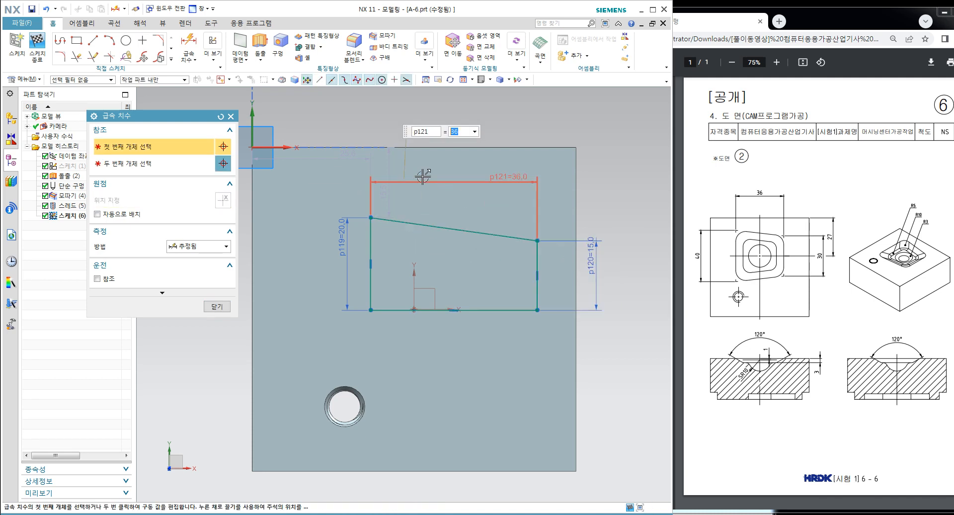
key("Escape")
Step: Shift the profile up and left, and set its base line 27 mm below the block's upper edge
left_click_drag(371, 311, 318, 285)
scroll(340, 288, "down", 2)
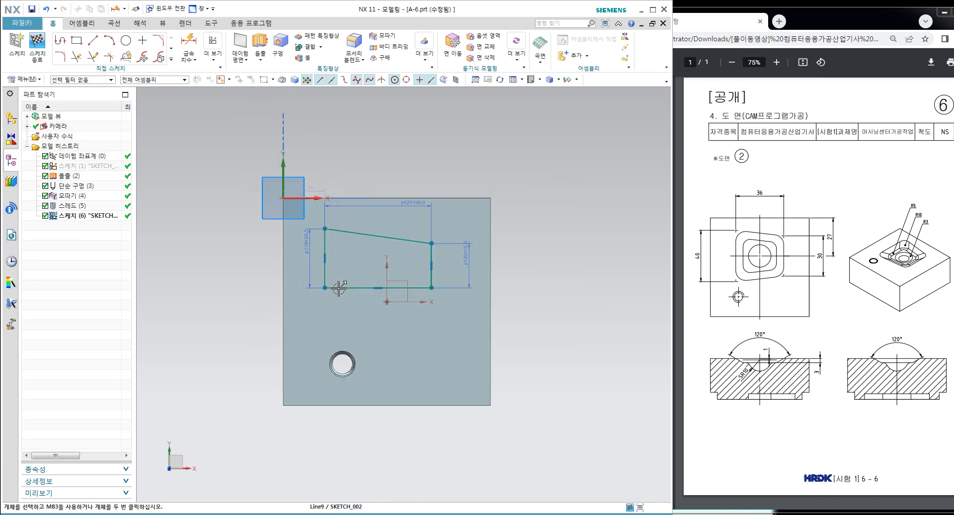
key("d")
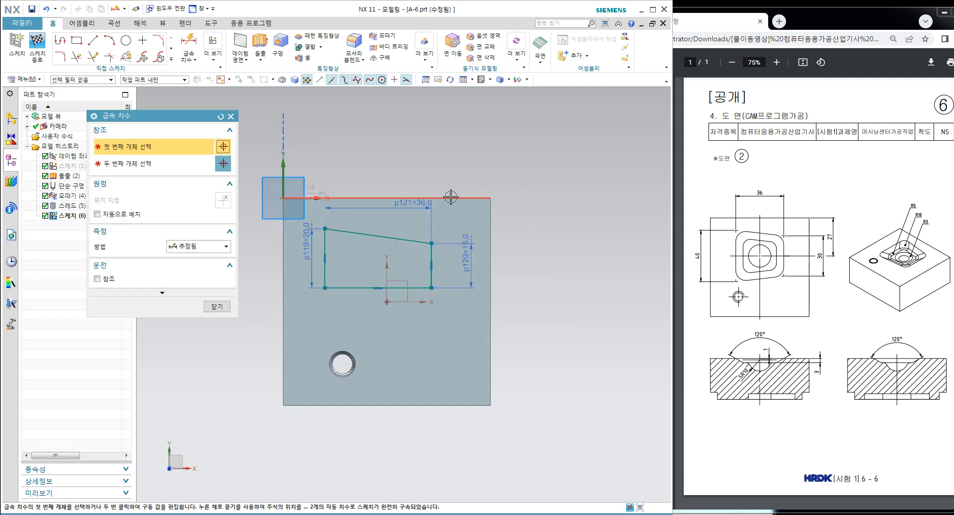
left_click(450, 197)
left_click(432, 287)
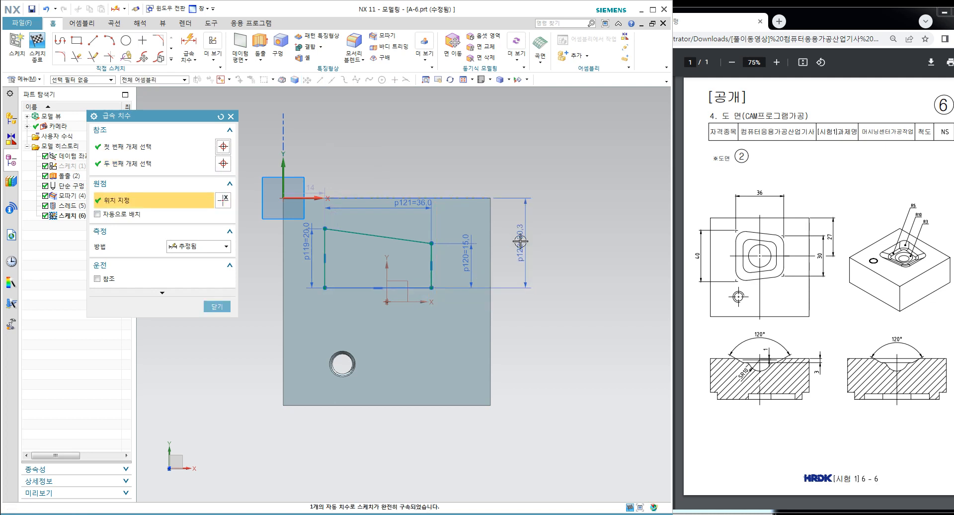
left_click(520, 241)
type("27")
key("Return")
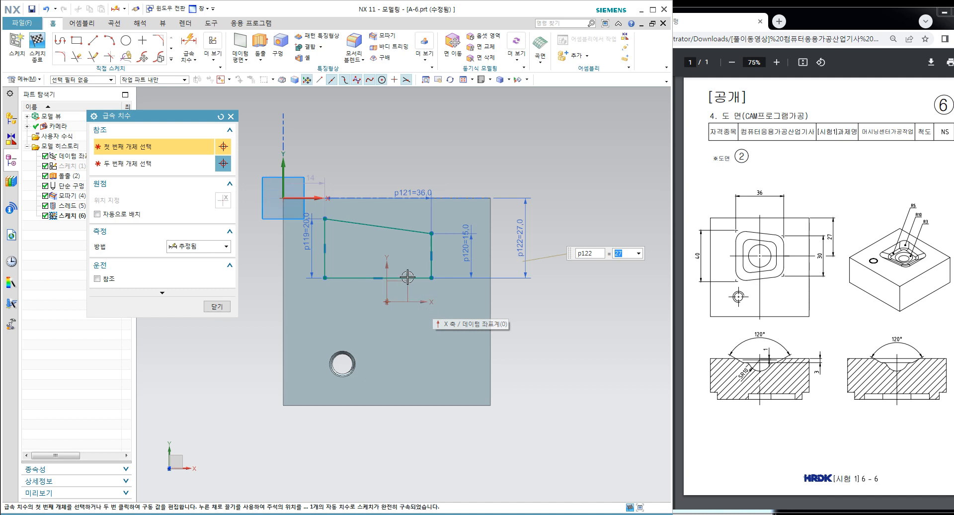
scroll(406, 276, "up", 1)
key("Escape")
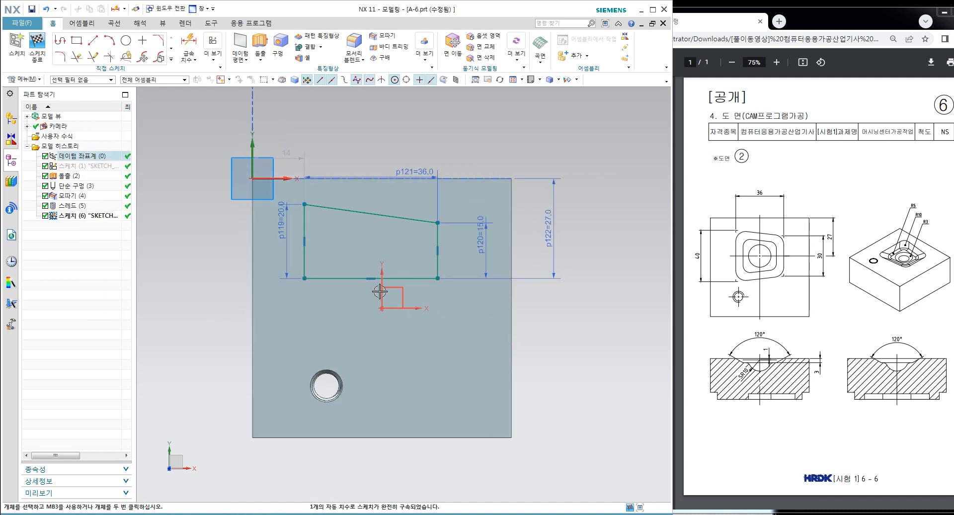
Step: Constrain the midpoint of the profile's base line to align vertically with the coordinate origin
left_click(383, 310)
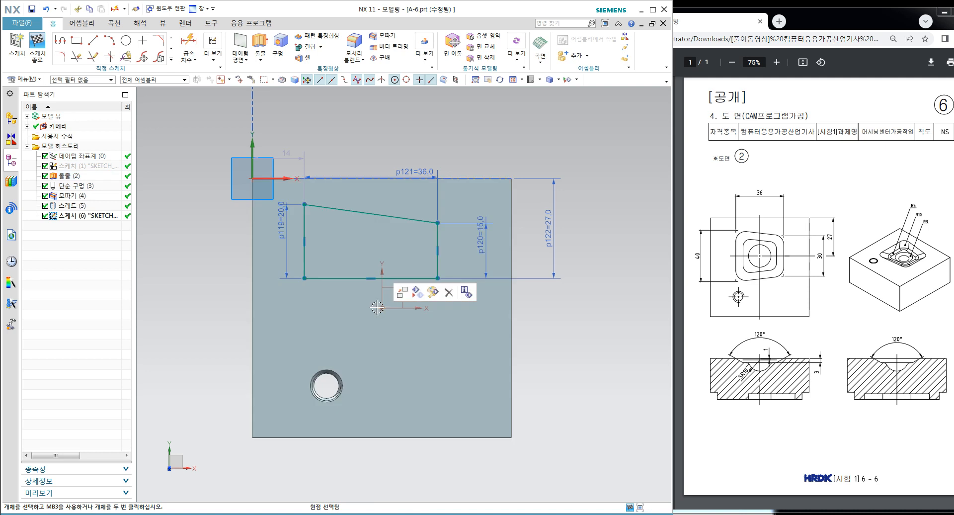
left_click(371, 279)
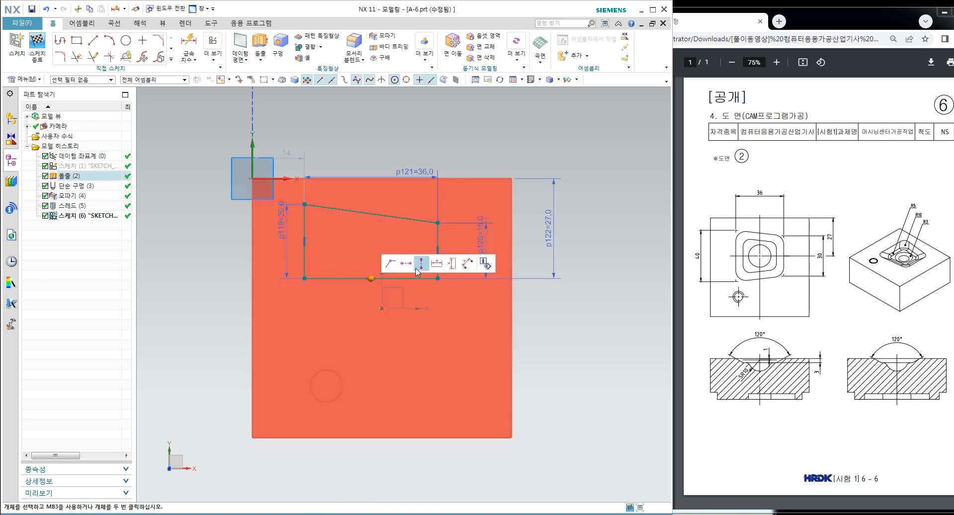
left_click(412, 269)
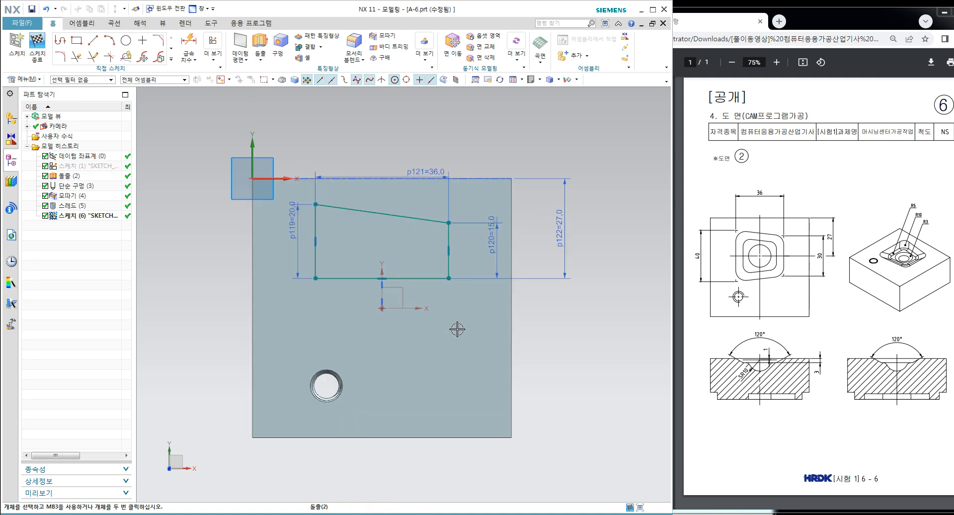
left_click(458, 329)
left_click(210, 105)
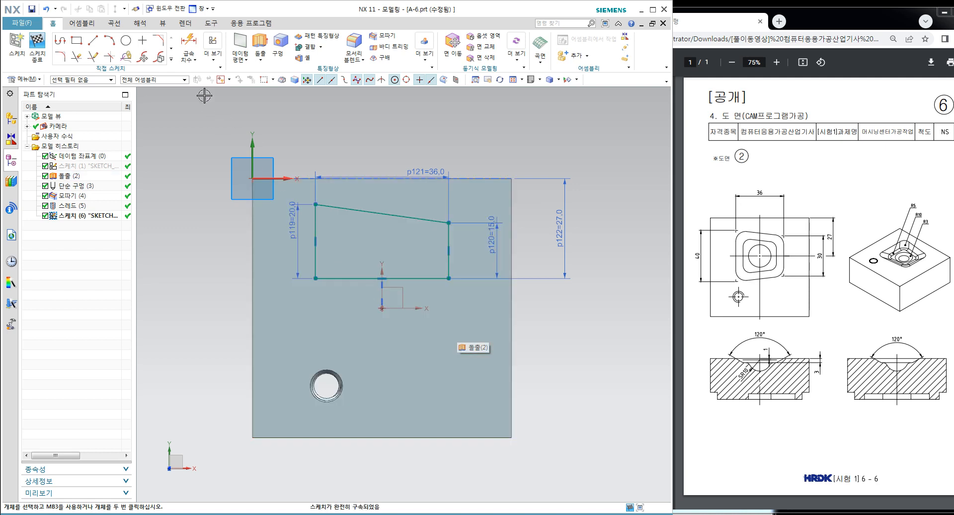
Step: Mirror the profile's two vertical sides and sloping line about its base line, and finish the sketch
left_click(170, 61)
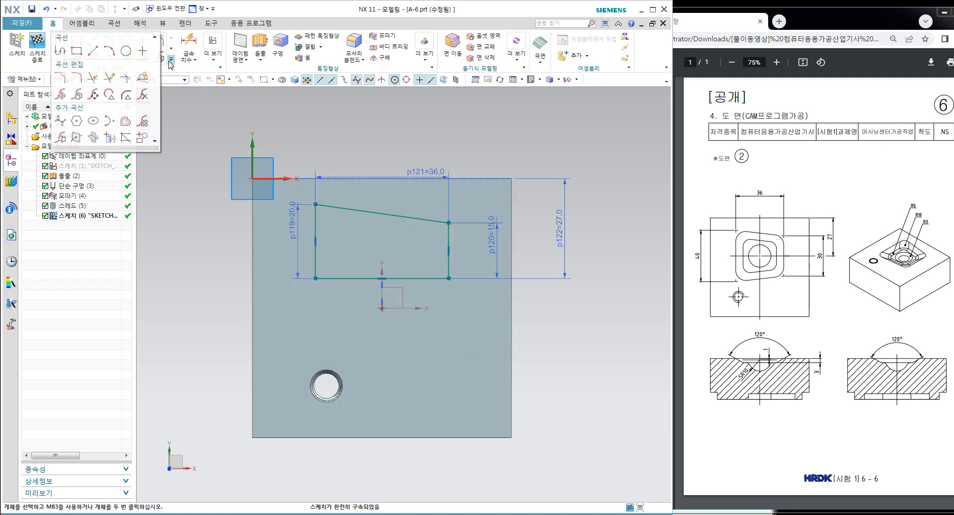
left_click(68, 139)
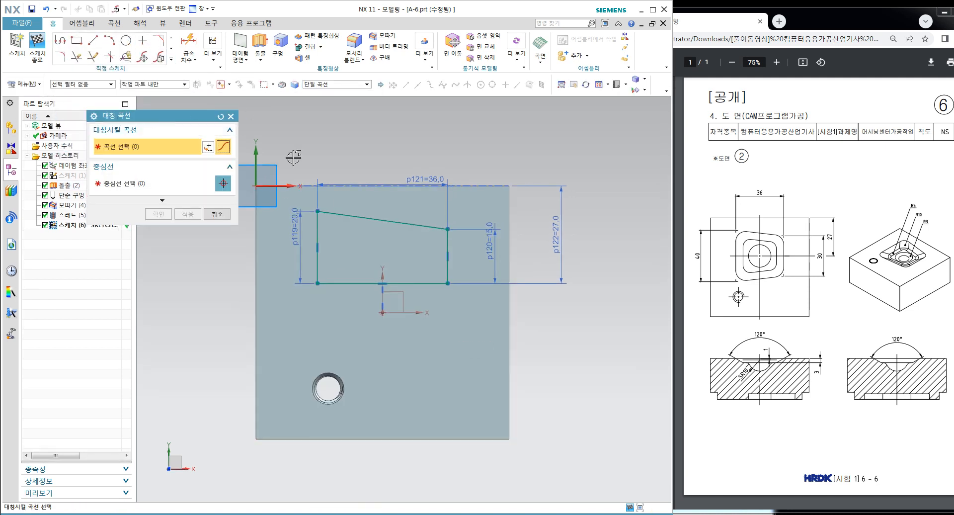
left_click(318, 231)
left_click(380, 220)
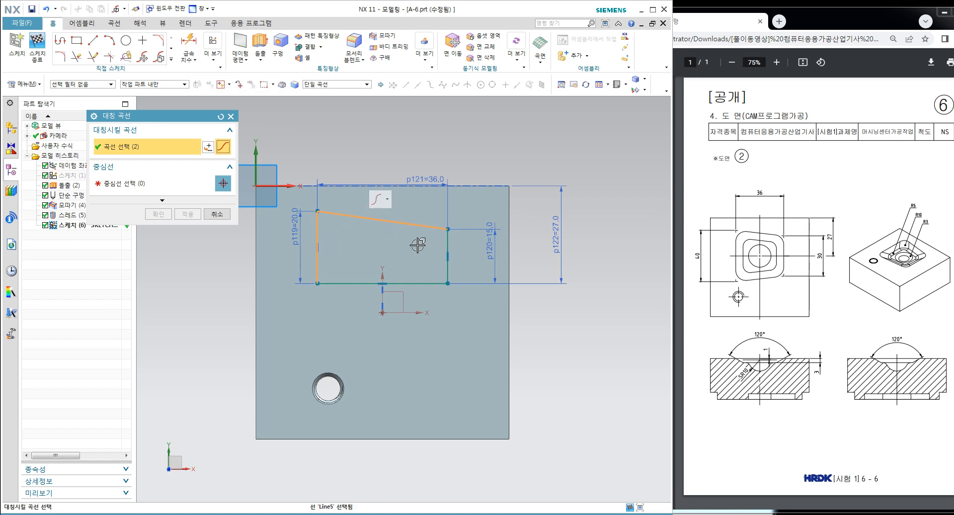
left_click(451, 243)
left_click(159, 188)
left_click(419, 282)
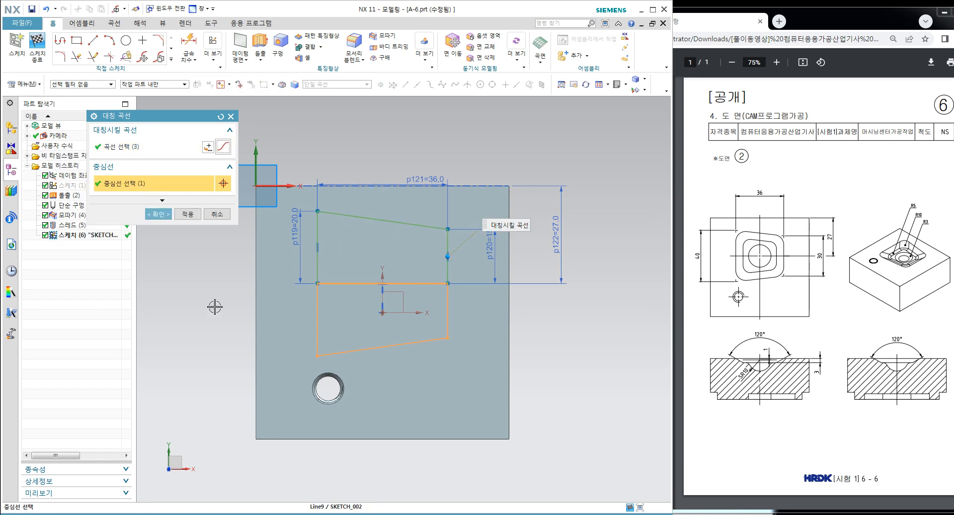
left_click(157, 215)
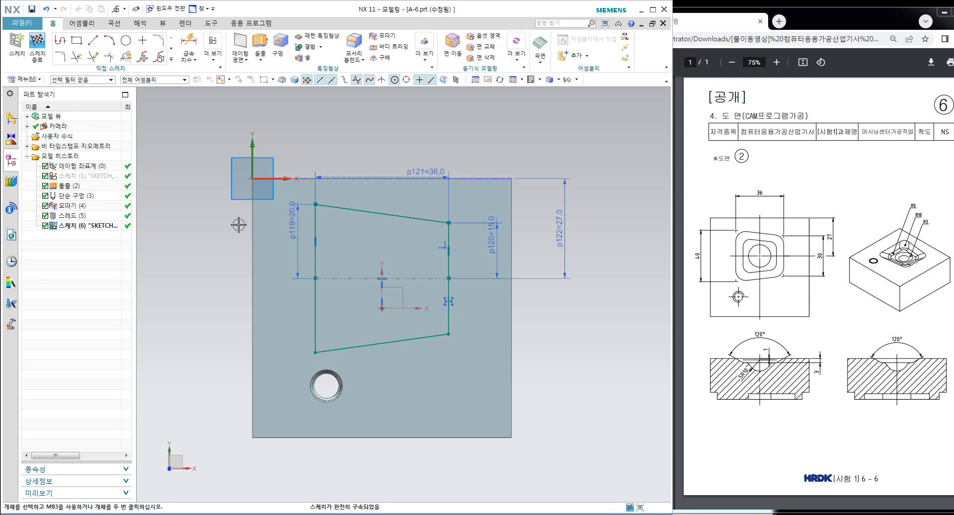
key("Home")
left_click(36, 47)
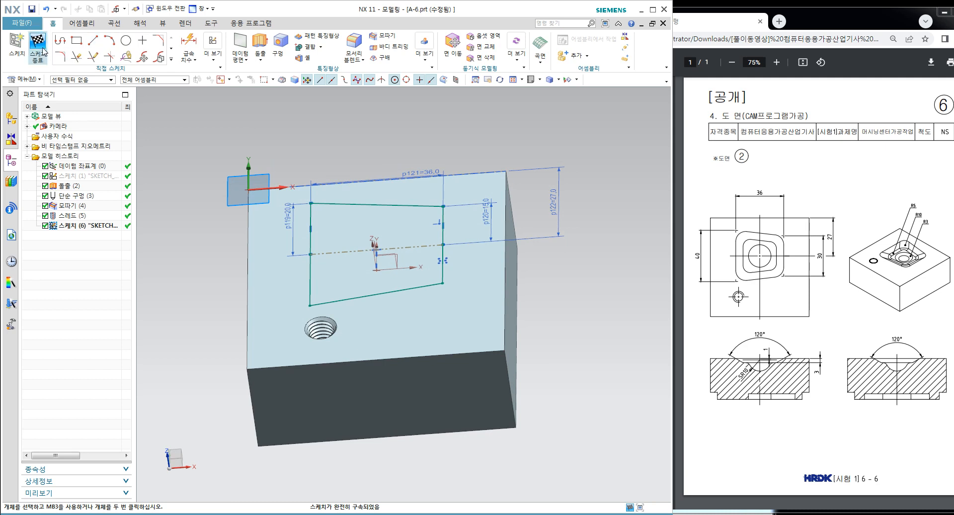
Step: Start an Extrude of the mirrored closed profile from 0 to an end distance of -3 mm
left_click(124, 49)
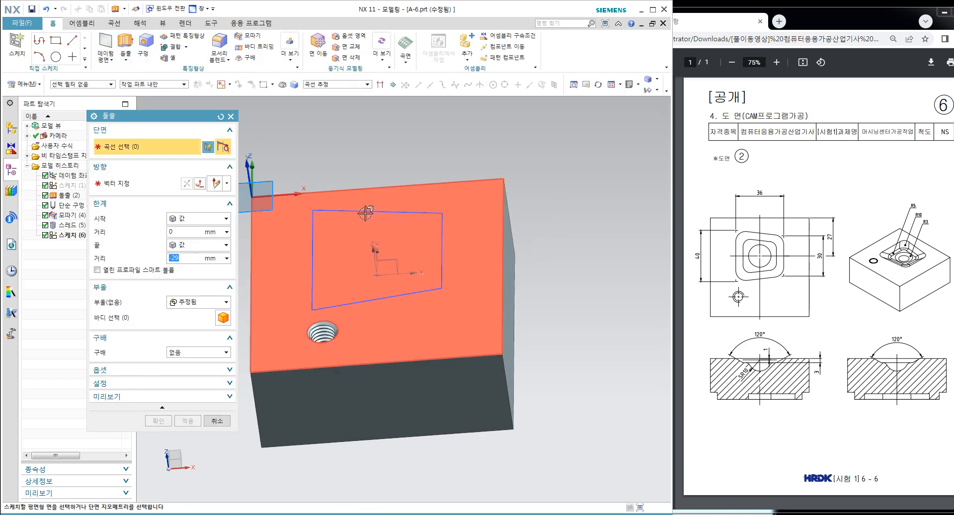
left_click(363, 209)
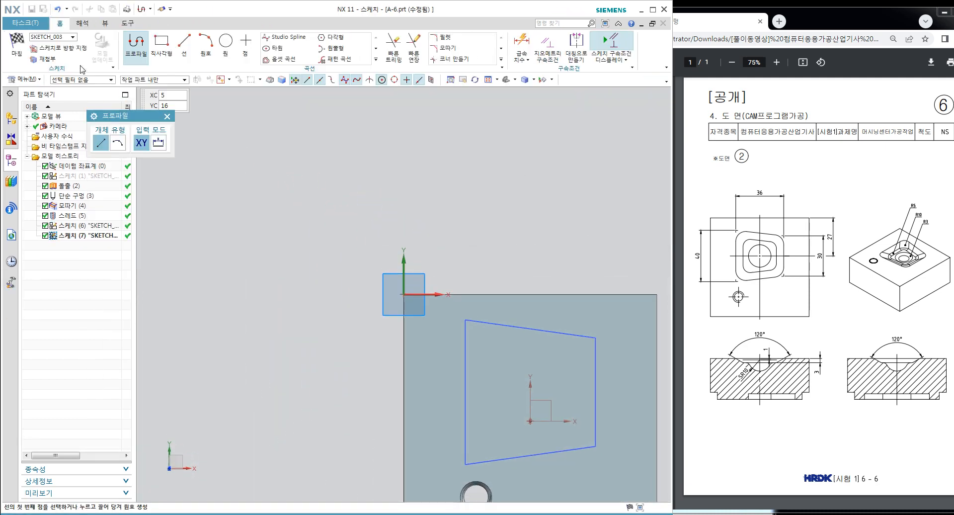
key("ctrl+q")
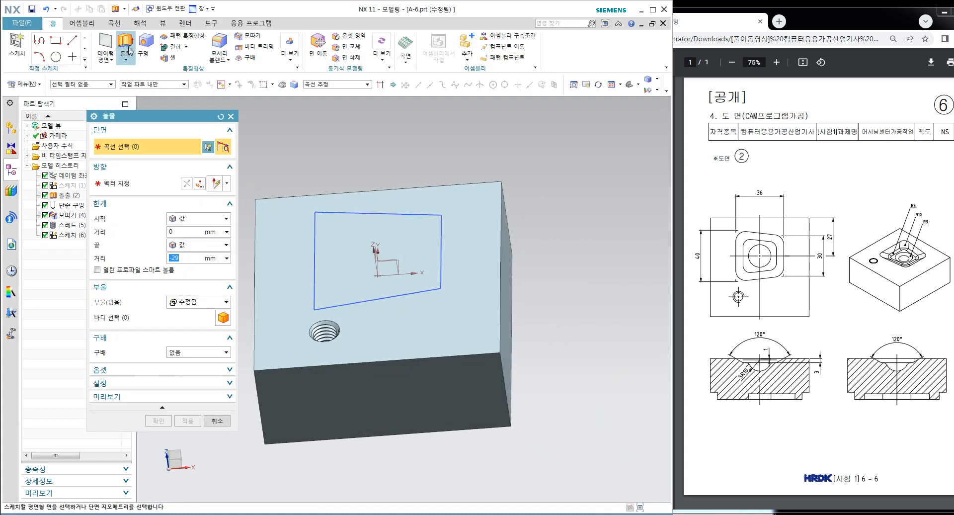
left_click(376, 213)
middle_click_drag(376, 213, 453, 211)
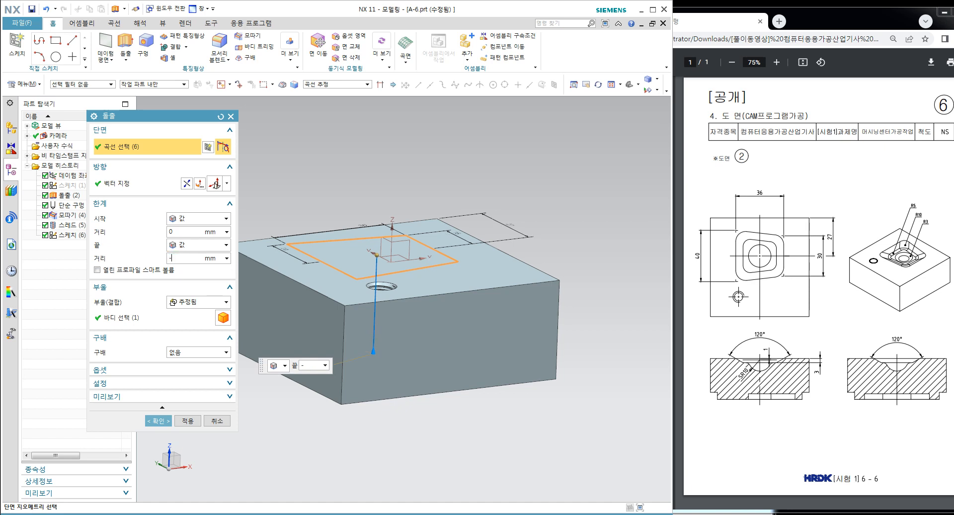
type("3")
key("Return")
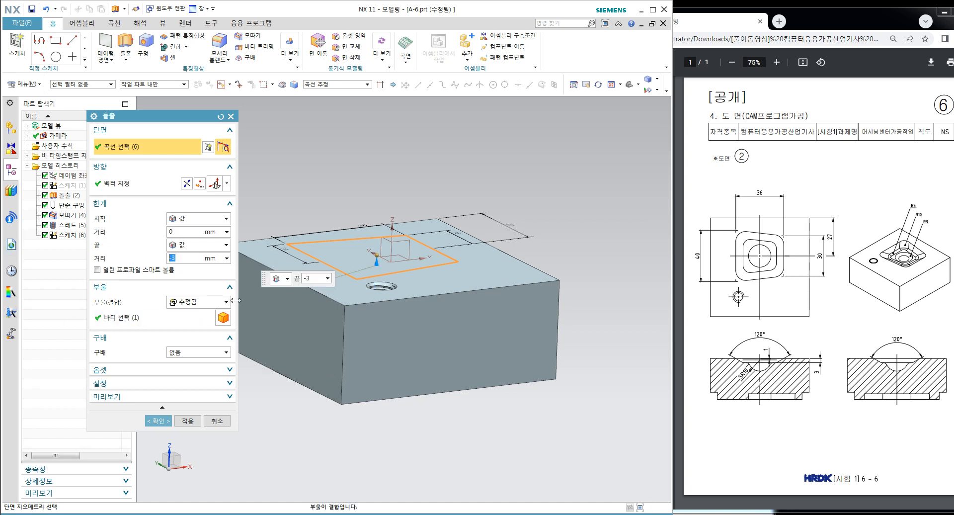
Step: Set the extrusion's Boolean to Subtract so that it cuts the pocket into the block
left_click(204, 301)
left_click(193, 314)
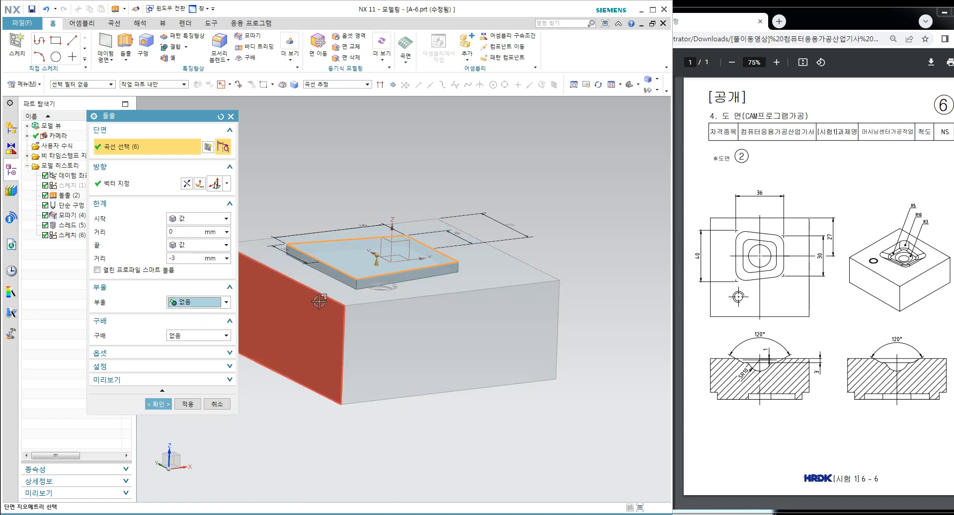
scroll(332, 270, "up", 2)
left_click(208, 303)
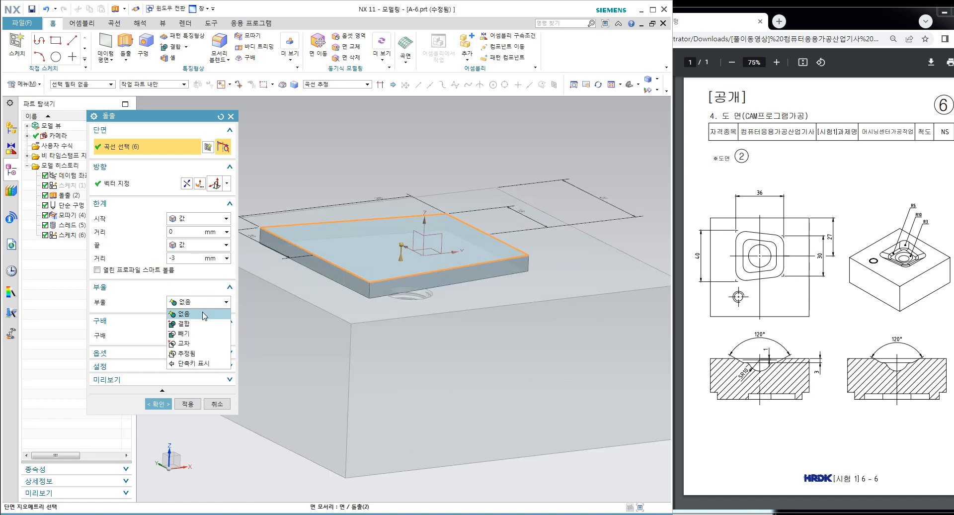
left_click(183, 333)
middle_click_drag(336, 291, 277, 316)
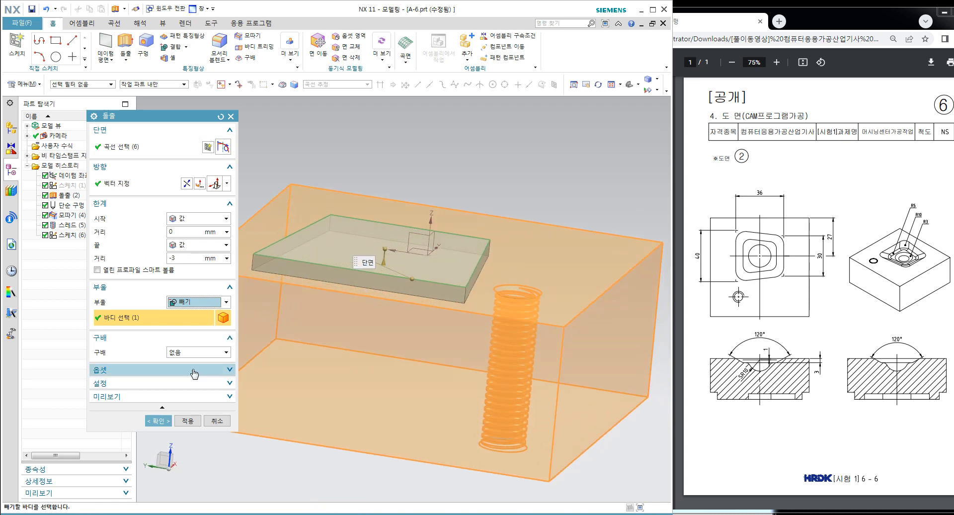
Step: Add a draft from the start limit to the pocket extrusion with an angle of -30°
left_click(199, 352)
left_click(212, 366)
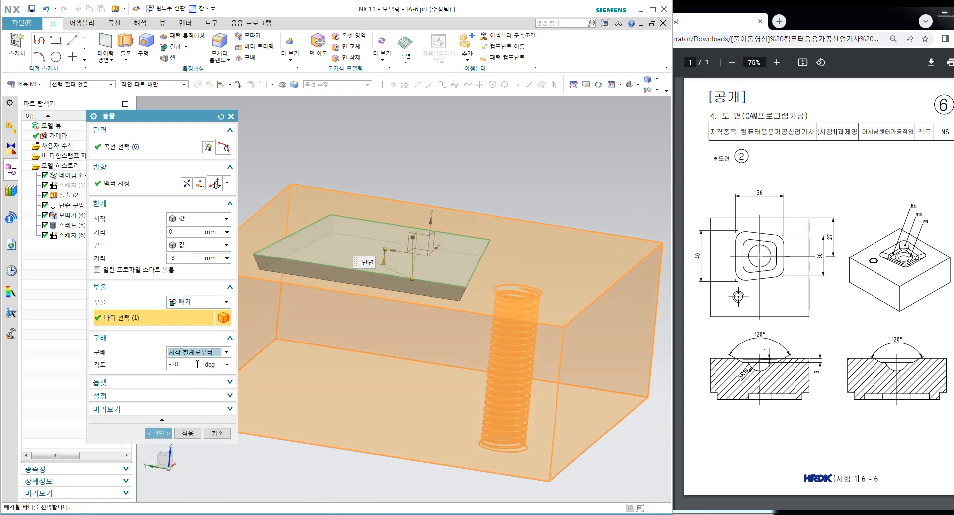
left_click(197, 364)
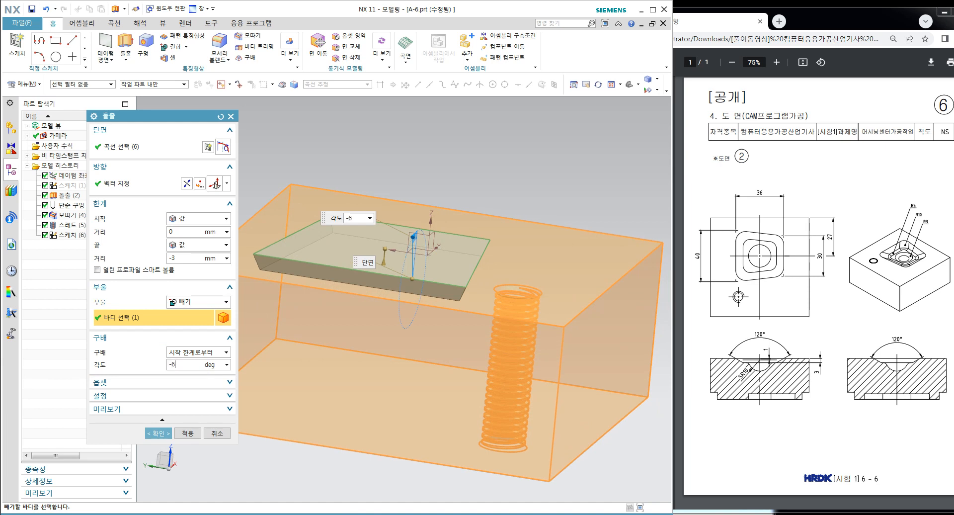
type("-30")
key("Return")
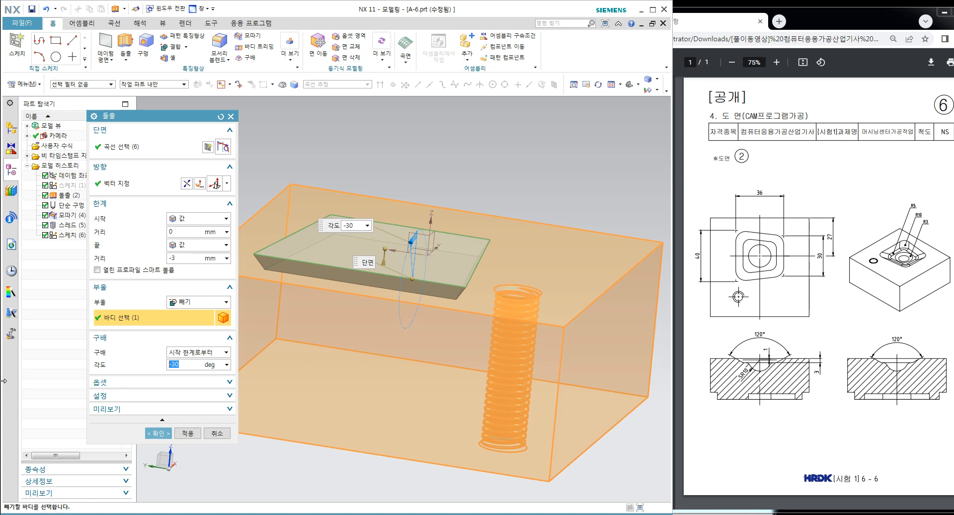
Step: Set the pocket extrusion's draft angle to -60°
middle_click_drag(435, 283, 433, 289)
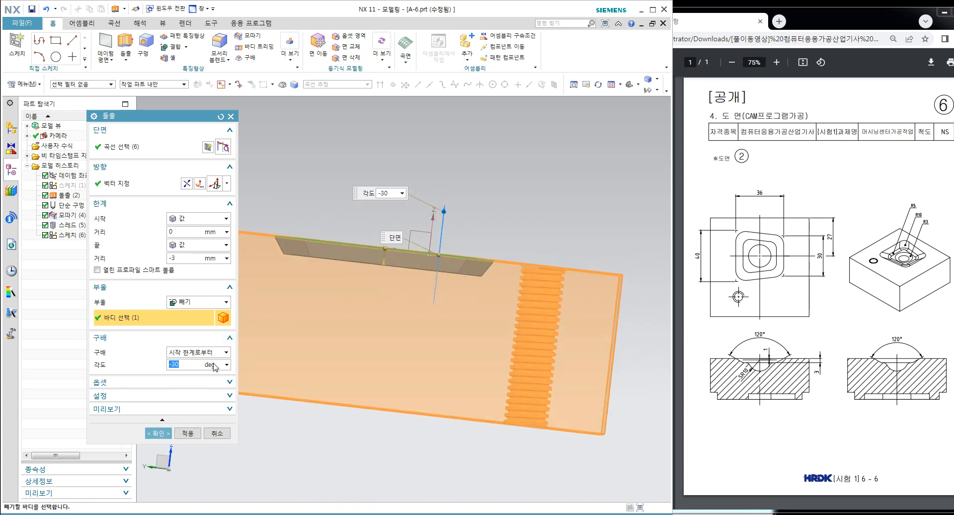
type("0")
key("Return")
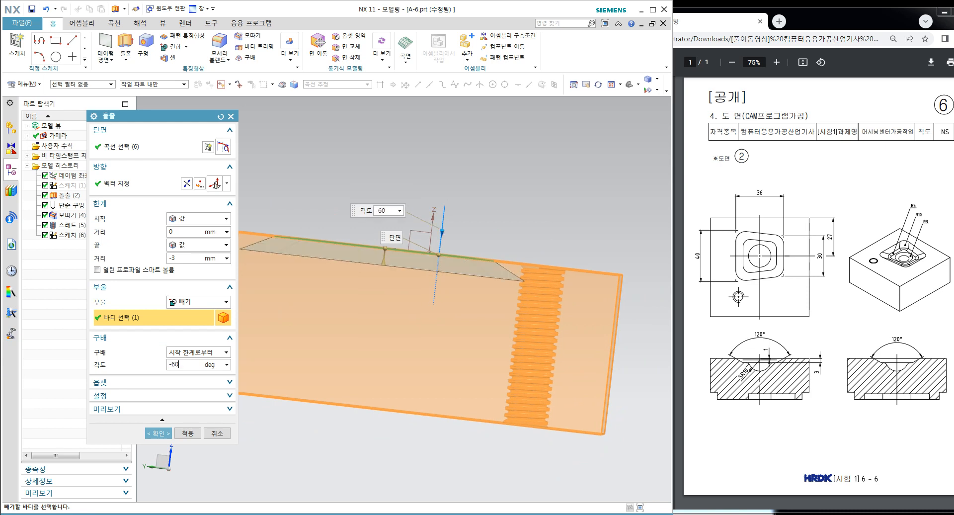
Step: Complete the subtracted pocket extrusion with its -60° draft applied
key("Return")
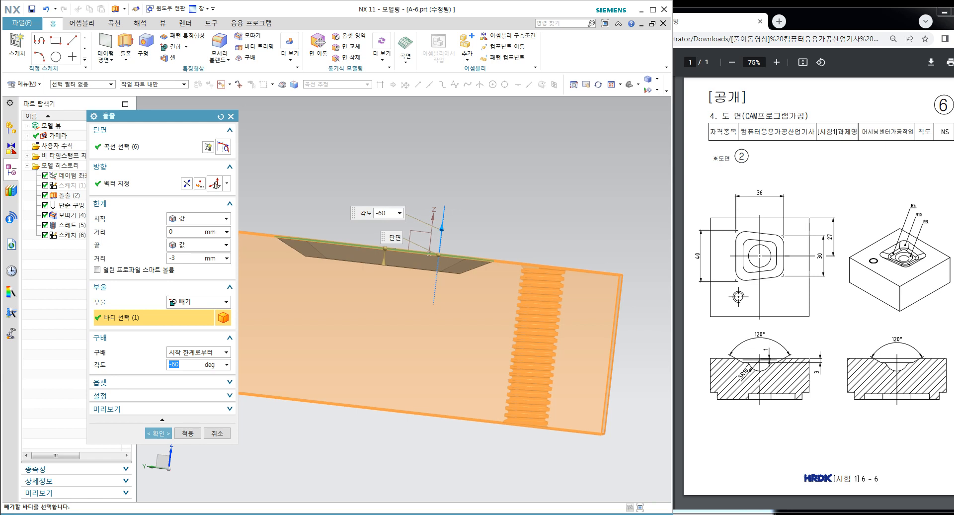
middle_click_drag(464, 334, 437, 389)
mouse_move(517, 325)
middle_mouse_down()
mouse_move(519, 293)
mouse_move(487, 279)
mouse_move(499, 323)
middle_mouse_up()
middle_click_drag(557, 282, 465, 243)
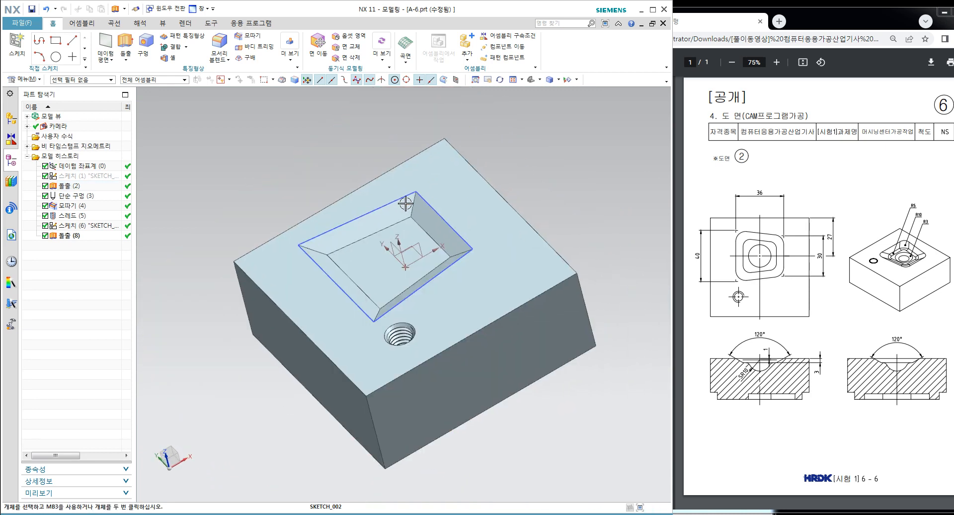
Step: Hide the pocket's profile sketch and save the part
right_click(402, 198)
left_click(437, 225)
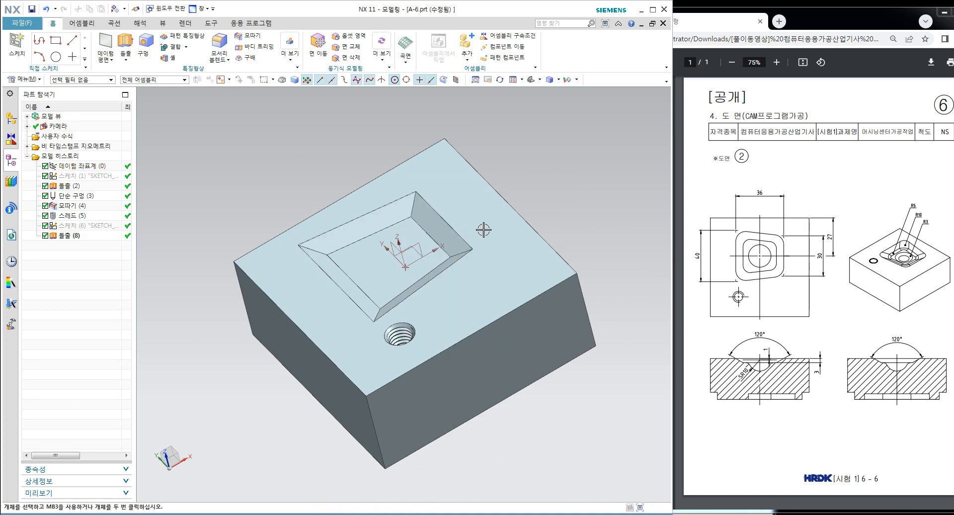
key("ctrl+s")
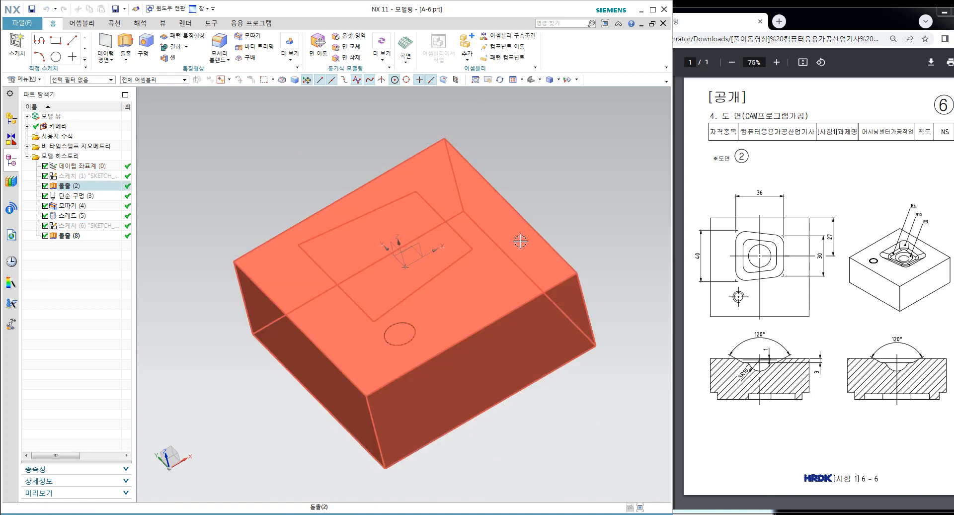
Step: Create a new A2 drawing of the A-6 part, leave its title block blank and insert the front view
middle_click_drag(518, 242, 534, 259)
left_click(28, 25)
left_click(37, 36)
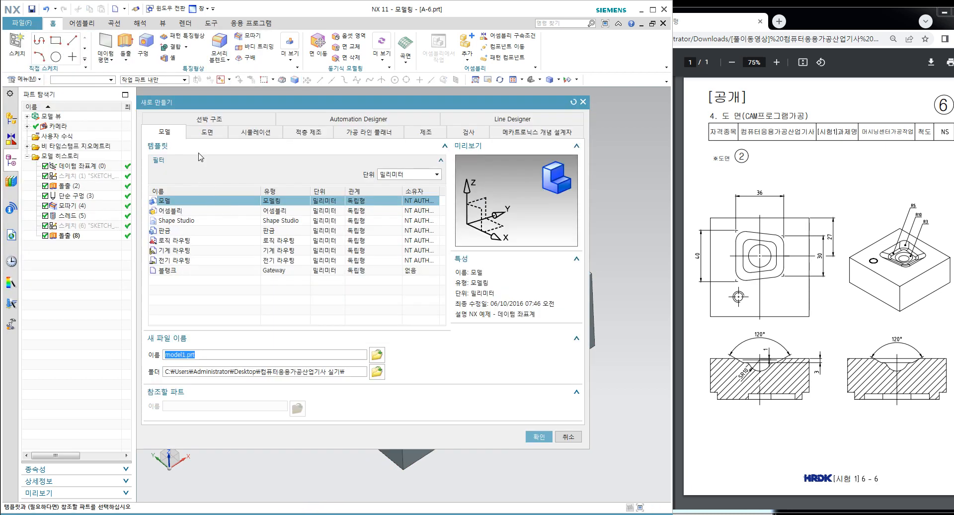
left_click(205, 133)
left_click(179, 220)
left_click(538, 437)
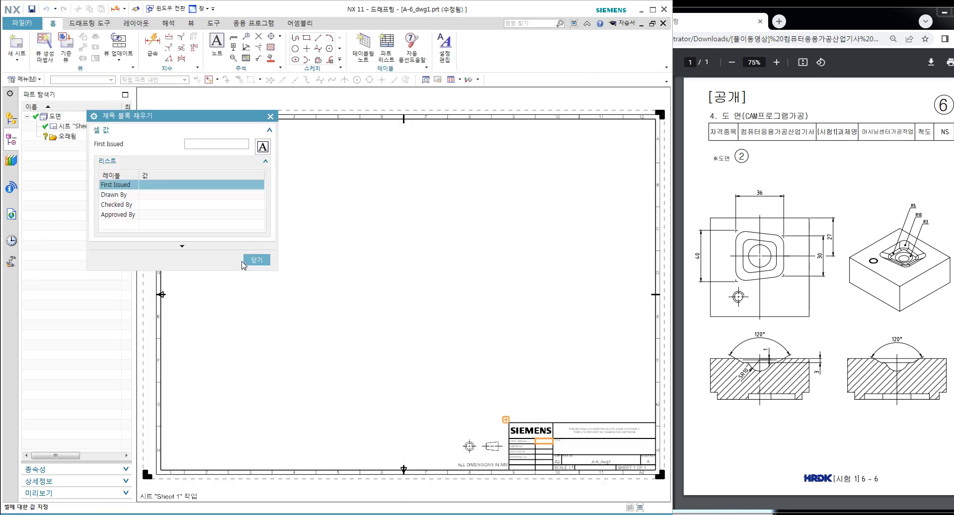
left_click(245, 260)
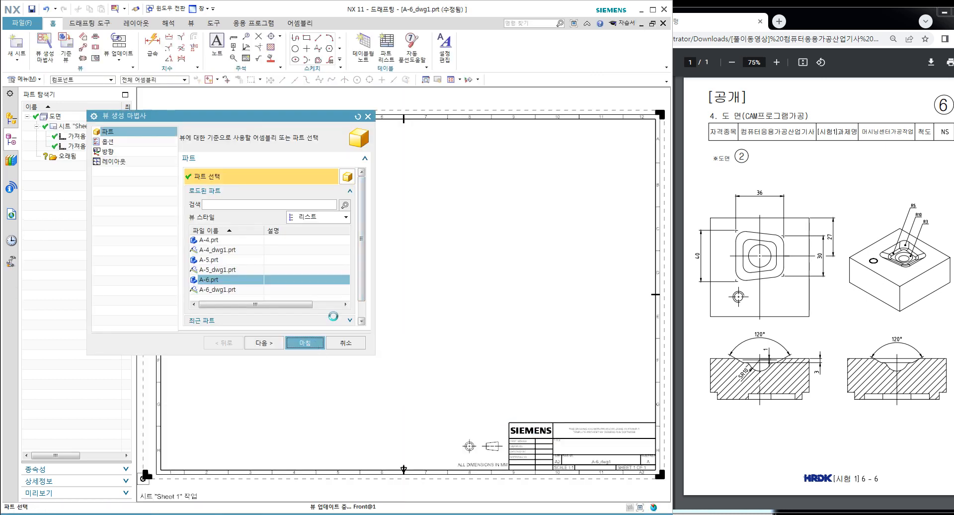
Step: Set the front view's scale to 1:1
double_click(388, 197)
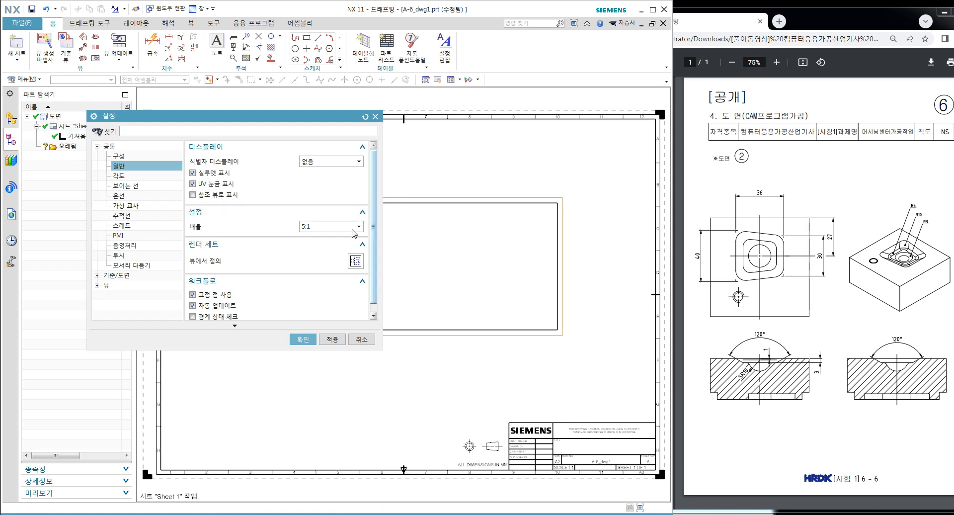
left_click(354, 229)
left_click(322, 263)
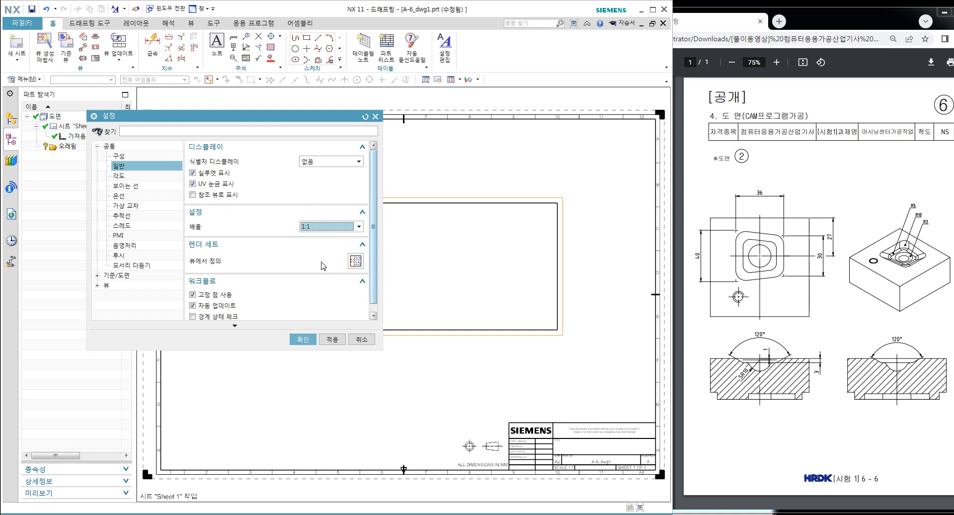
left_click(327, 337)
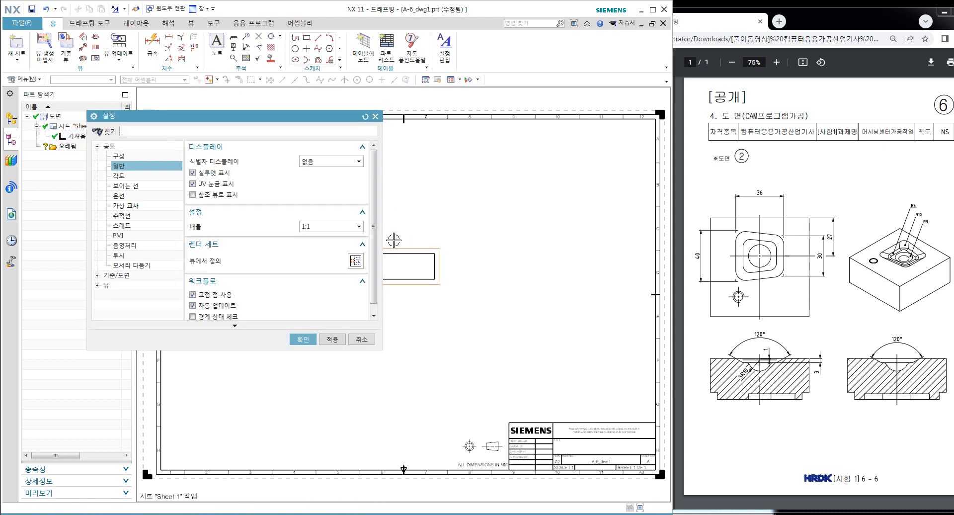
Step: Display the front view's hidden edges as solid lines
left_click(128, 195)
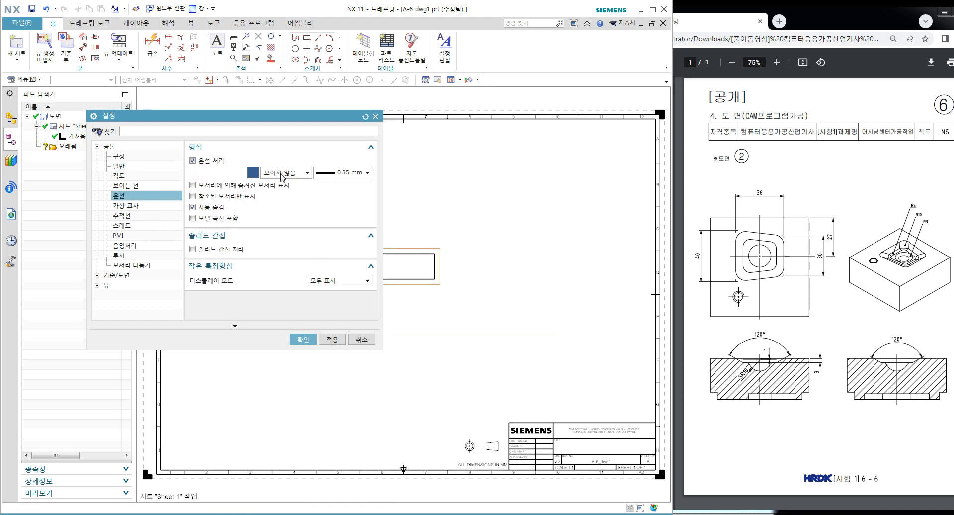
left_click(308, 172)
left_click(309, 307)
left_click(303, 339)
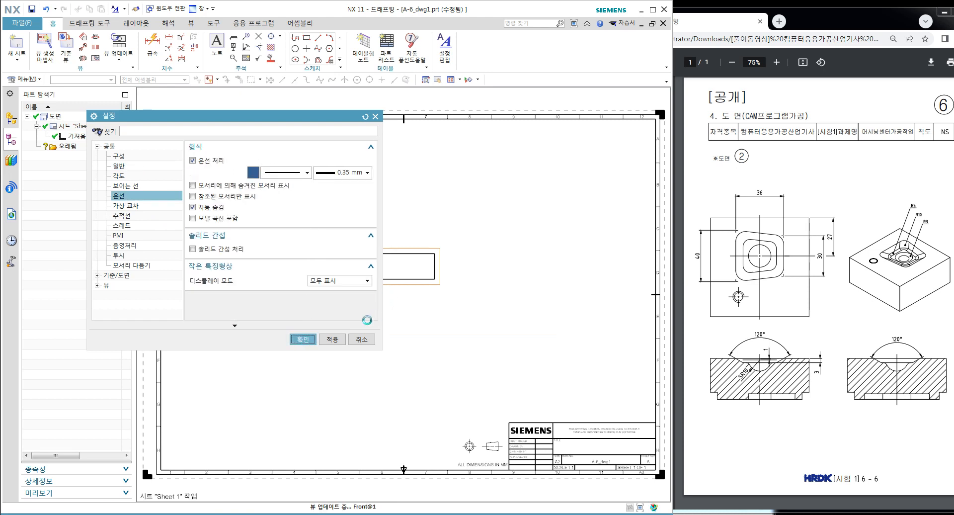
scroll(406, 257, "down", 8)
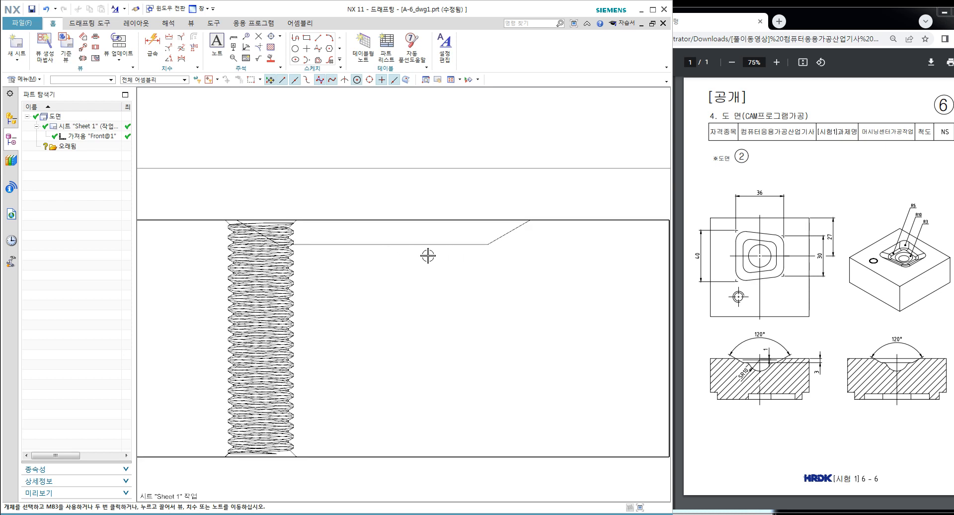
scroll(245, 213, "down", 3)
left_click(164, 48)
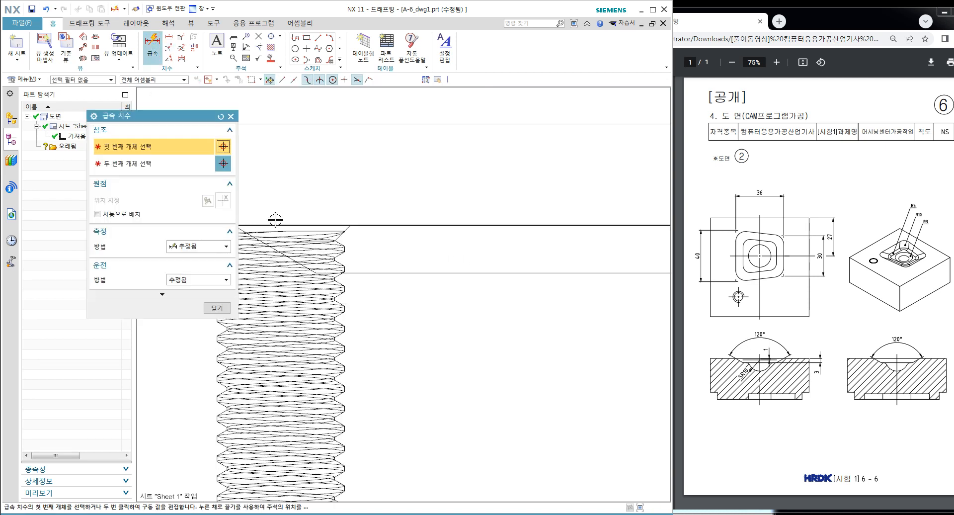
scroll(273, 219, "down", 3)
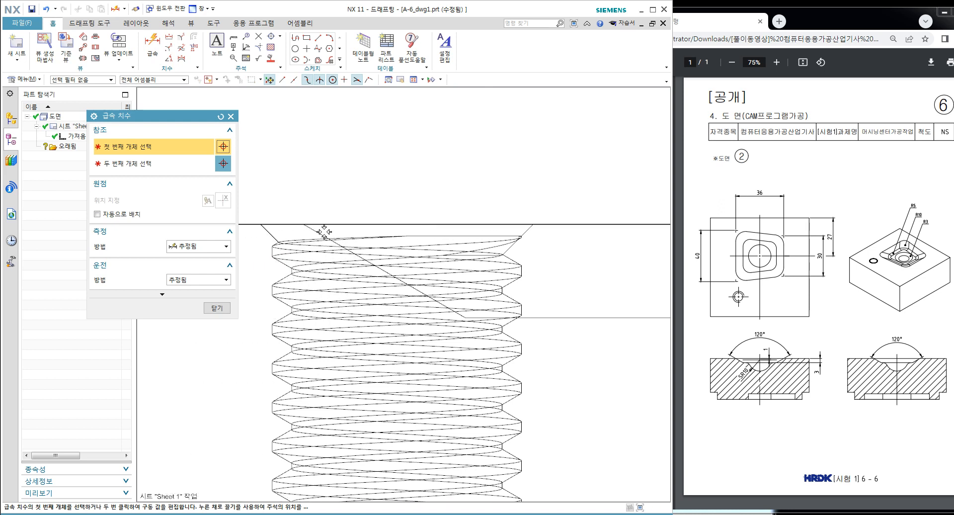
key("Escape")
scroll(298, 210, "up", 3)
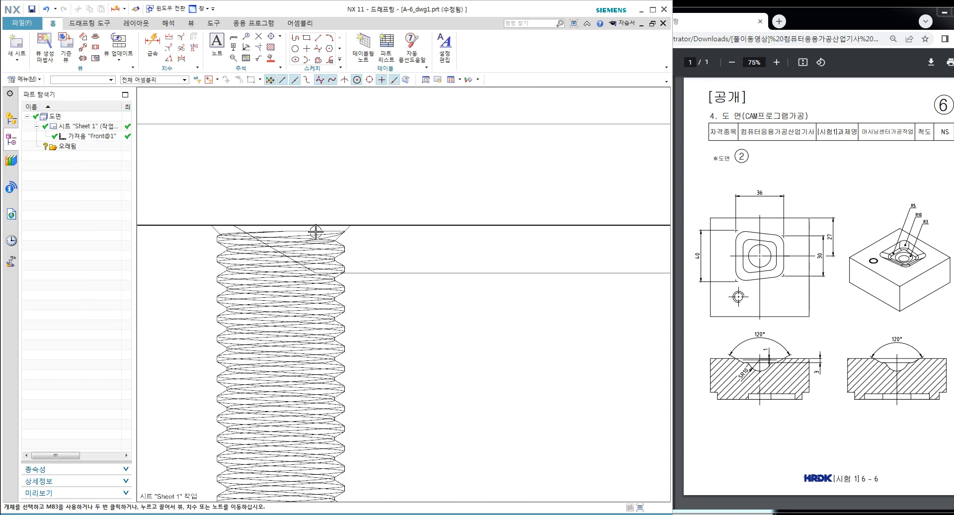
left_click(153, 47)
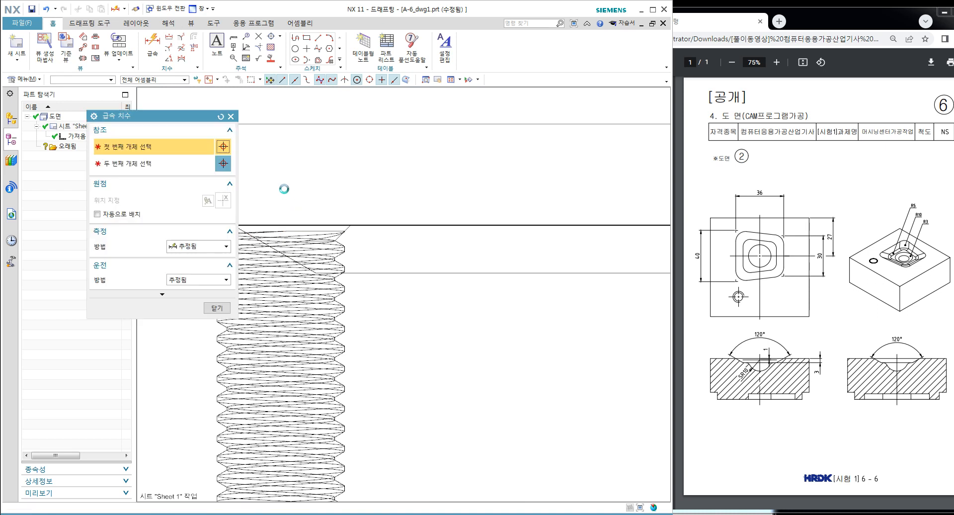
left_click(330, 192)
scroll(330, 191, "down", 2)
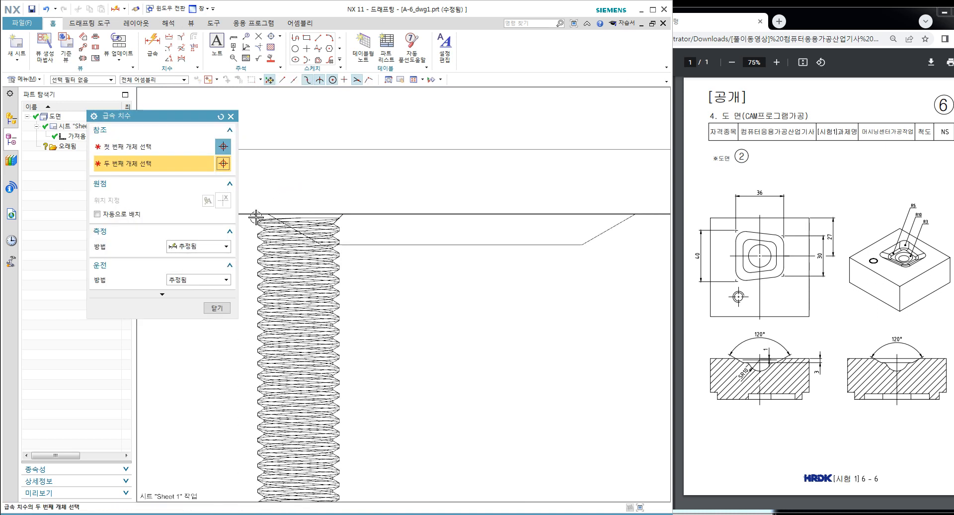
scroll(255, 215, "down", 2)
scroll(446, 232, "up", 10)
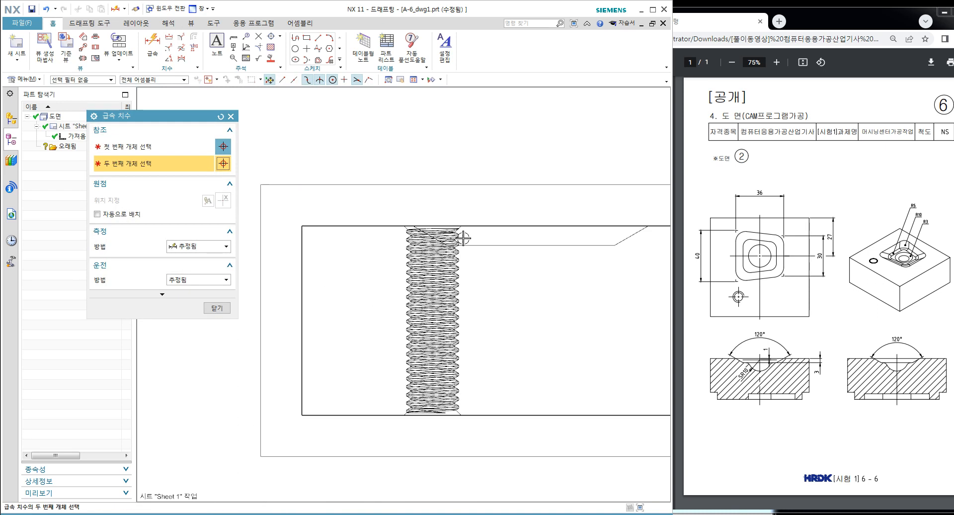
left_click(143, 147)
scroll(521, 233, "down", 3)
scroll(525, 233, "down", 2)
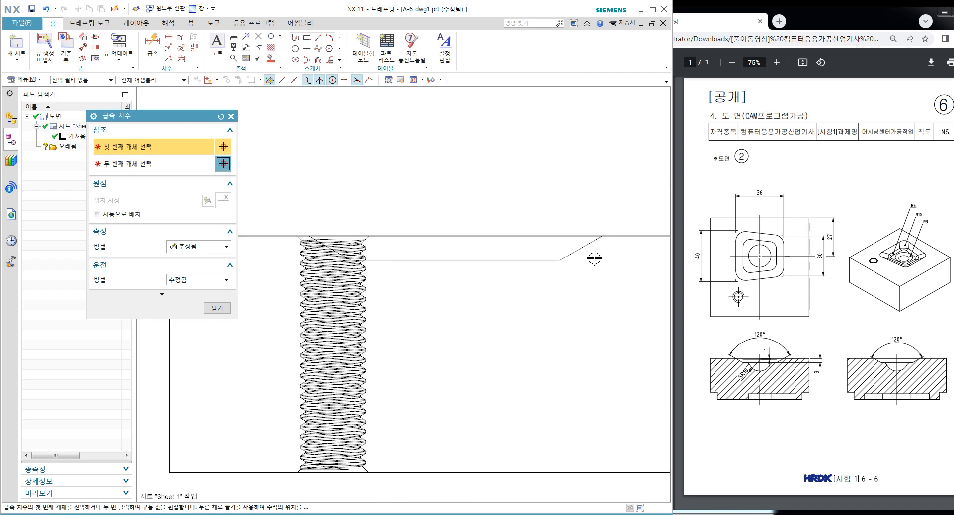
left_click(580, 248)
scroll(350, 236, "down", 2)
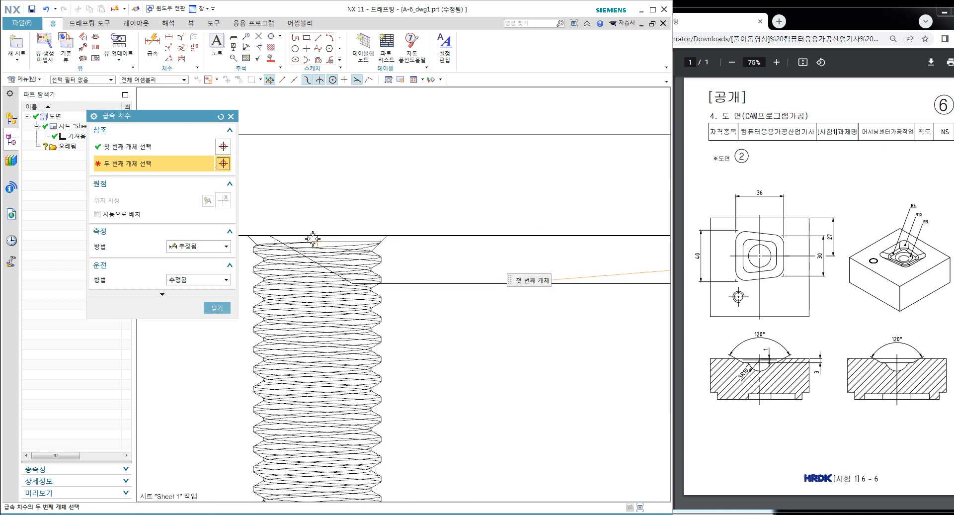
scroll(297, 256, "down", 3)
left_click(267, 219)
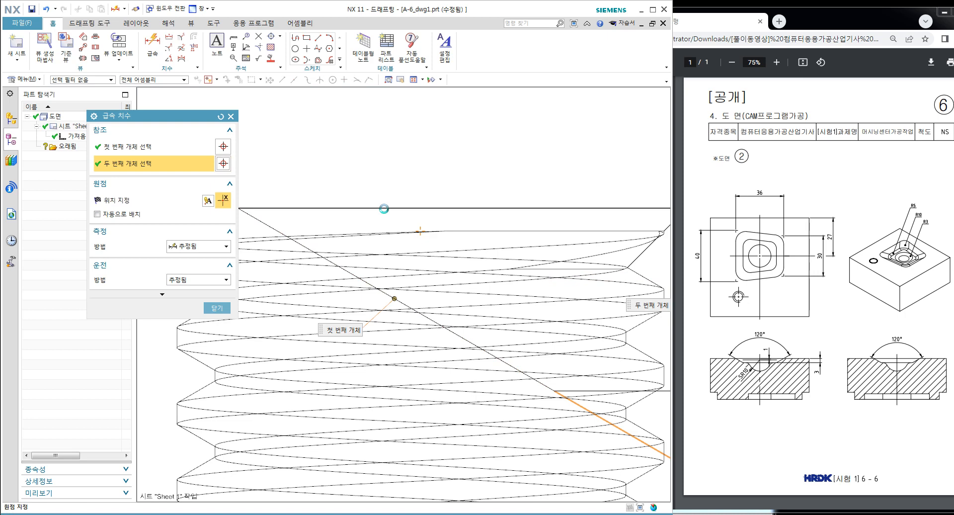
scroll(432, 198, "up", 10)
scroll(494, 209, "down", 4)
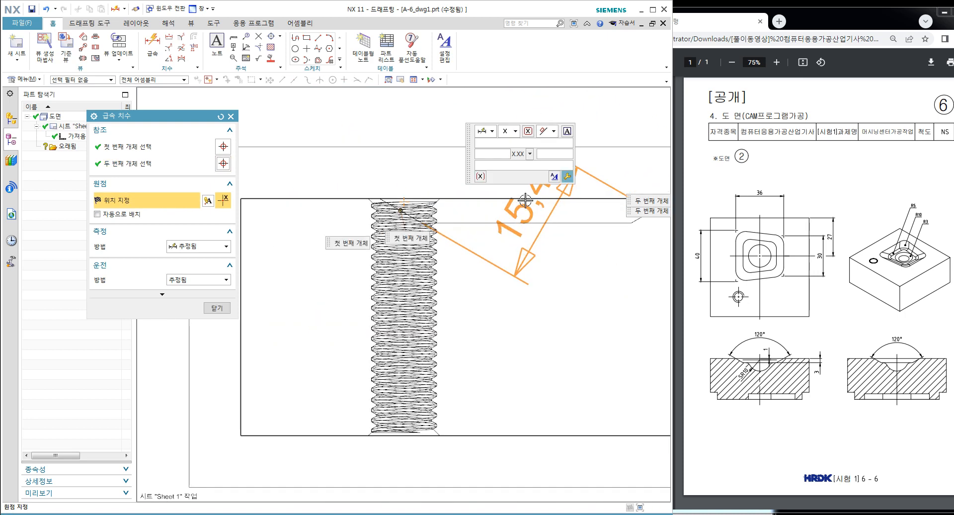
key("Escape")
Step: Dimension the angle between the pocket's two sloped walls in the front view with a Rapid Dimension placed above the block
scroll(533, 171, "down", 3)
left_click(152, 46)
scroll(303, 206, "down", 3)
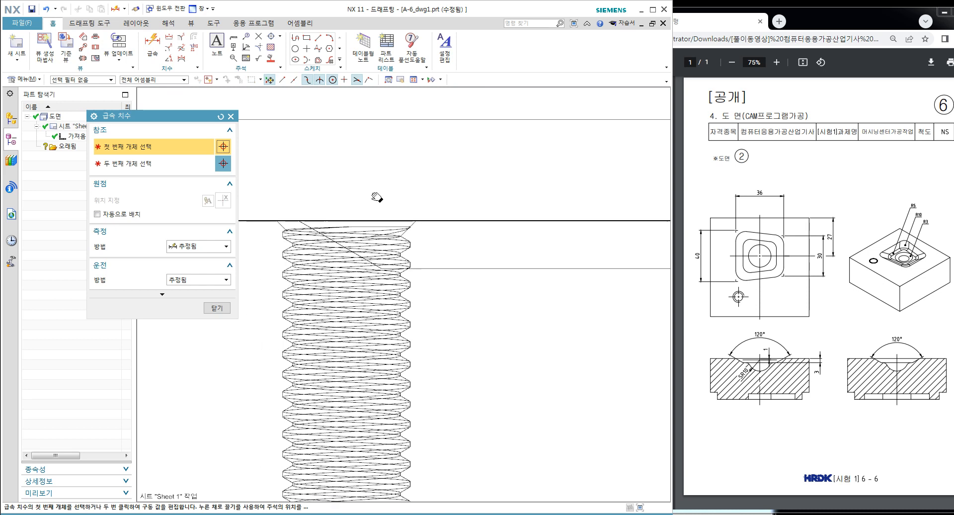
left_click(284, 224)
scroll(323, 213, "up", 7)
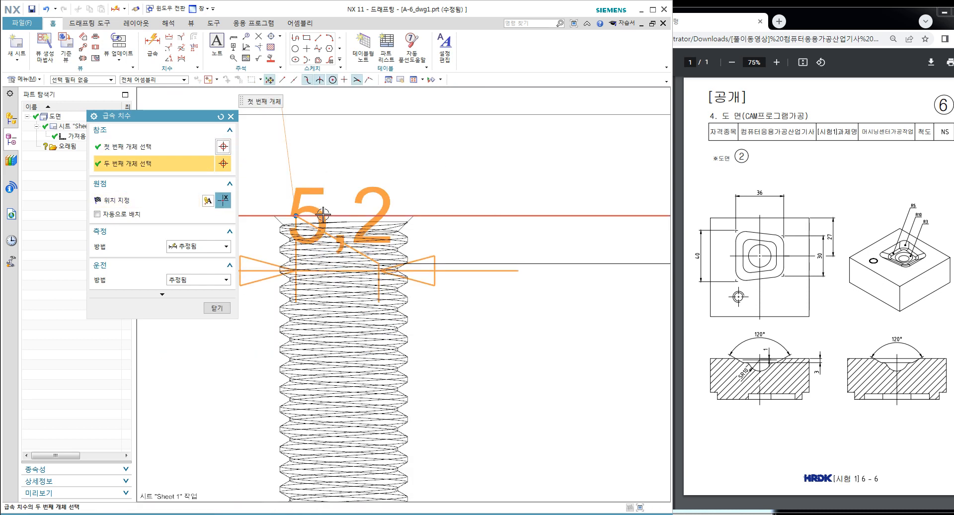
scroll(518, 203, "down", 5)
left_click(566, 254)
scroll(390, 177, "up", 3)
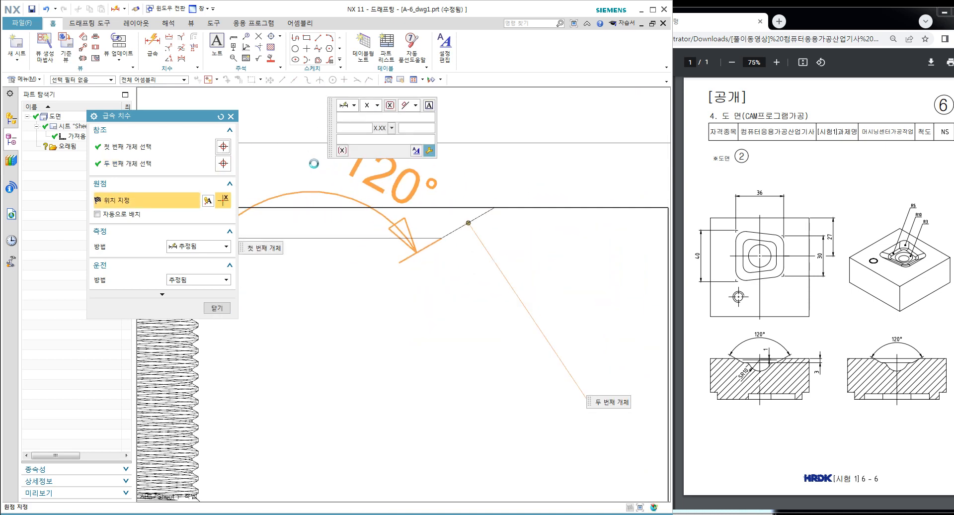
middle_click_drag(337, 204, 442, 254, "shift")
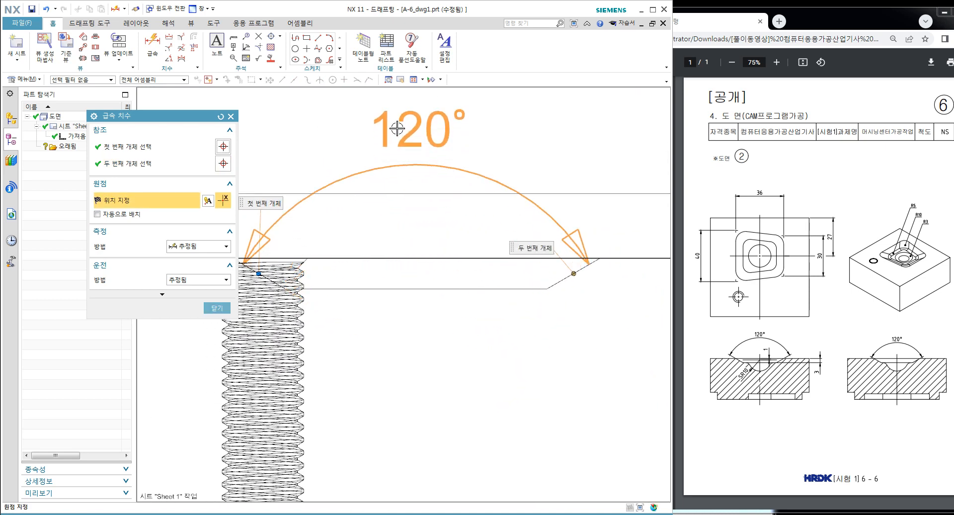
left_click(408, 129)
scroll(407, 144, "up", 2)
middle_click_drag(407, 145, 426, 253, "shift")
key("Escape")
Step: Move the pocket's wall angle dimension higher above the front view
scroll(413, 231, "down", 2)
scroll(430, 190, "up", 2)
left_click_drag(413, 185, 415, 147)
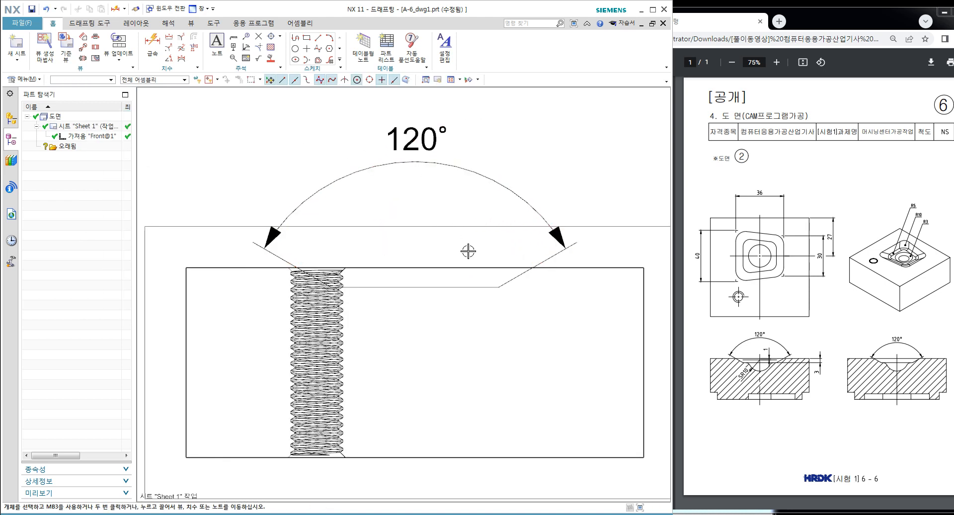
scroll(469, 252, "down", 2)
left_click(406, 277)
left_click(465, 308)
key("Escape")
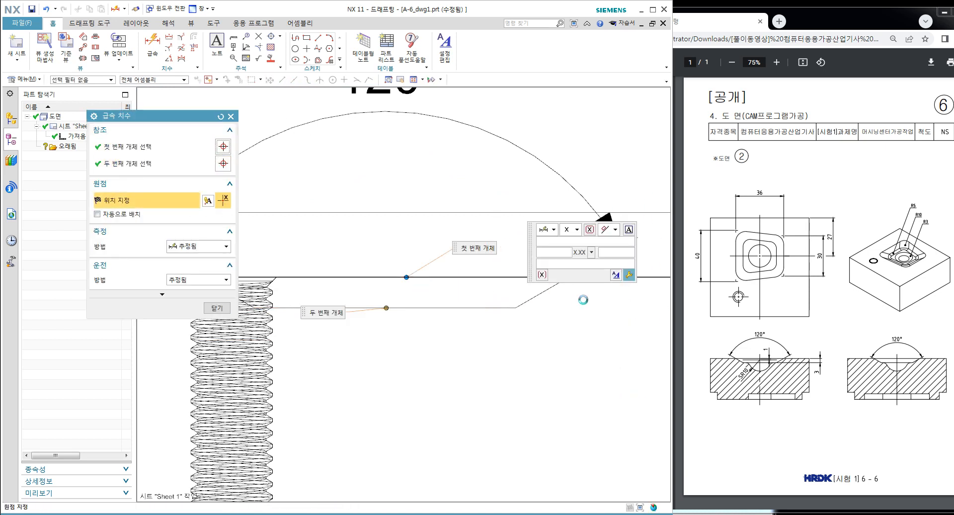
scroll(572, 300, "down", 2)
key("d")
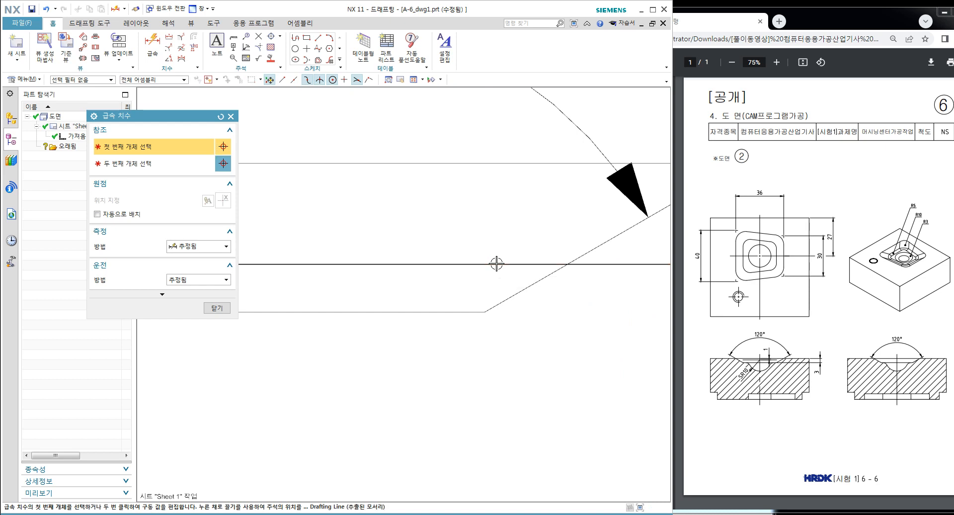
left_click(407, 264)
left_click(314, 312)
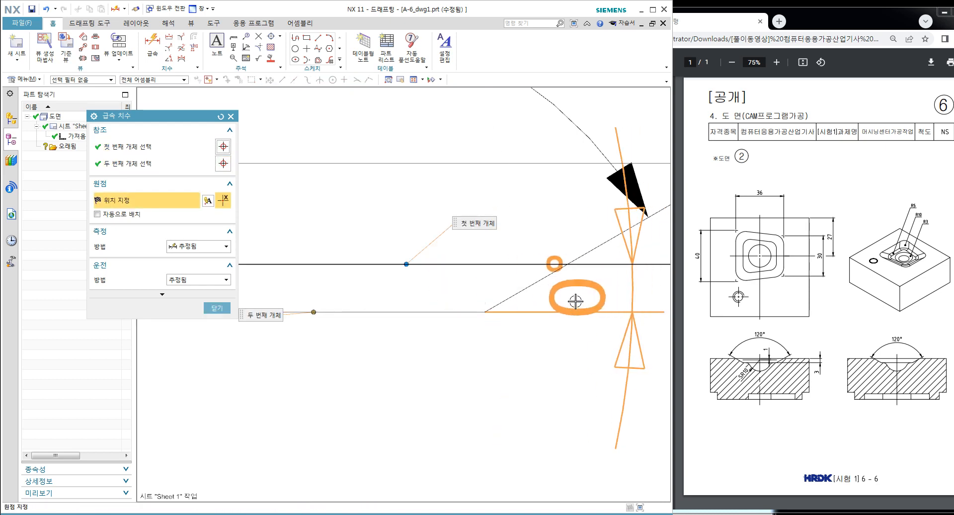
scroll(576, 301, "up", 3)
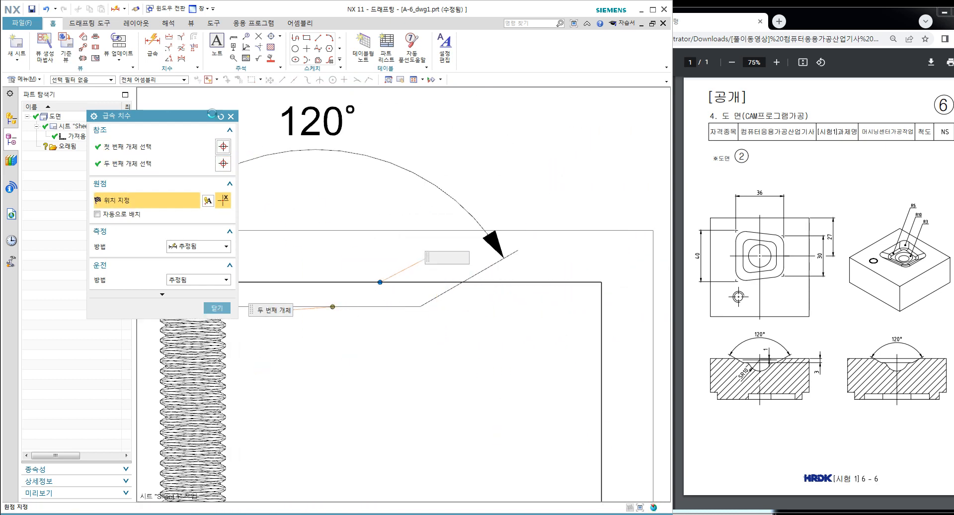
key("Escape")
Step: Dimension the pocket's depth in the front view with a Linear Dimension from the block's top edge to the pocket floor
left_click(185, 47)
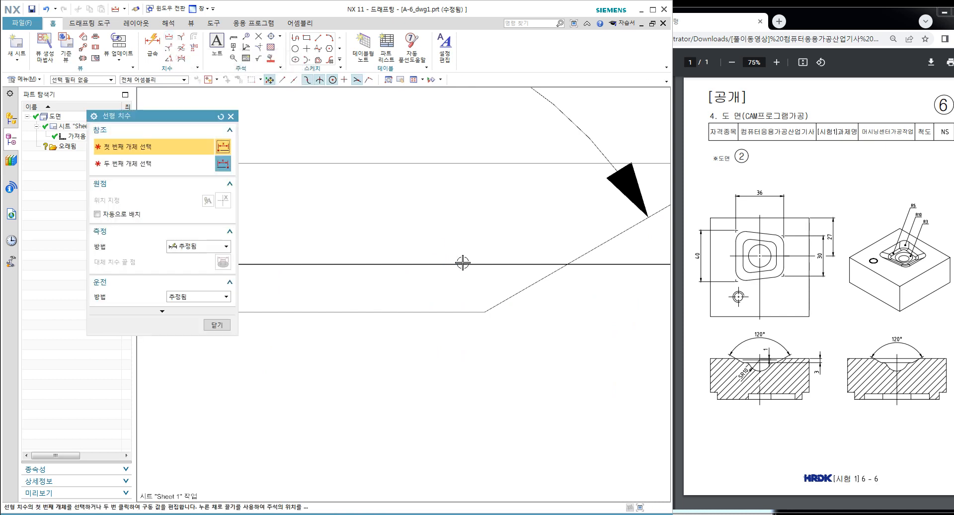
left_click(463, 264)
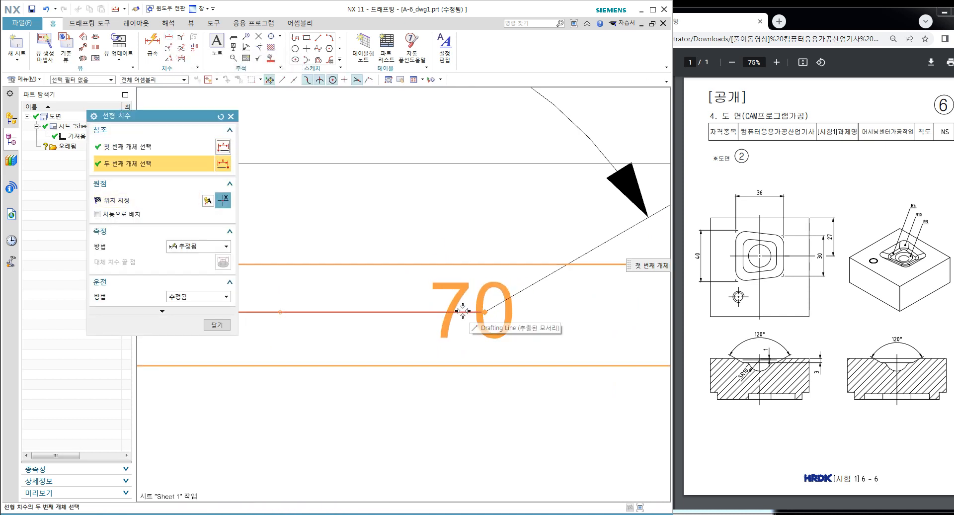
left_click(463, 310)
scroll(587, 304, "down", 3)
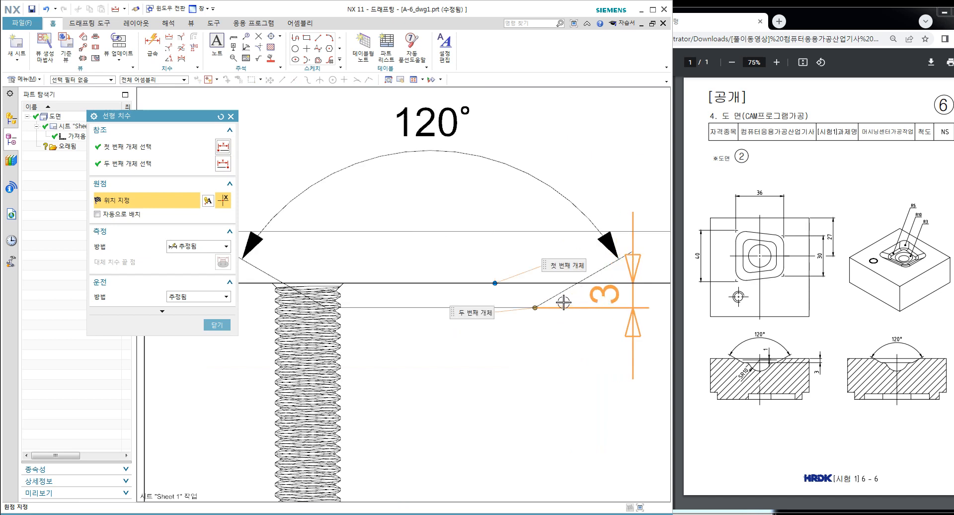
middle_click_drag(575, 304, 451, 304, "shift")
left_click(518, 302)
scroll(520, 342, "down", 3)
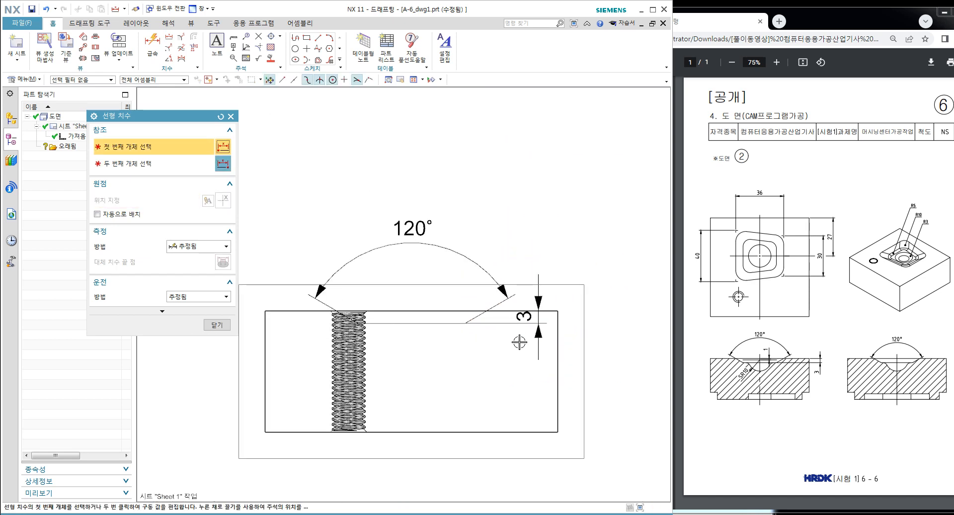
middle_click_drag(493, 350, 509, 327, "shift")
key("Escape")
scroll(523, 343, "up", 3)
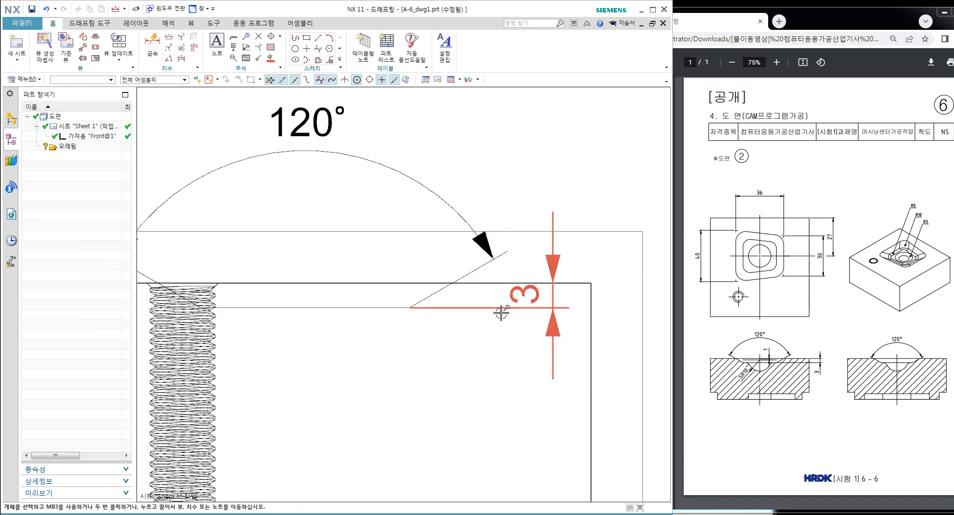
scroll(502, 312, "down", 3)
Step: Save the drawing as A-6_dwg1.prt and return to the A-6 part model
key("ctrl+shift+a")
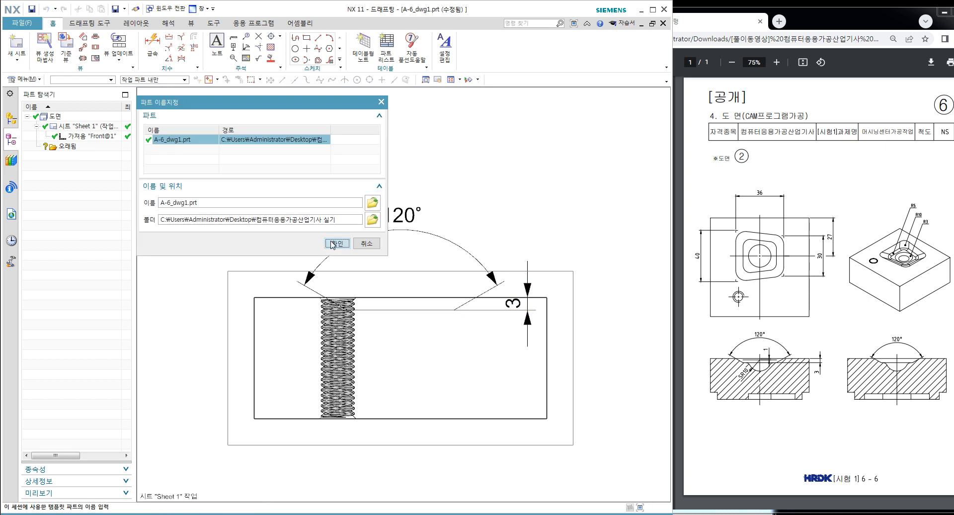
left_click(338, 239)
key("ctrl+Tab")
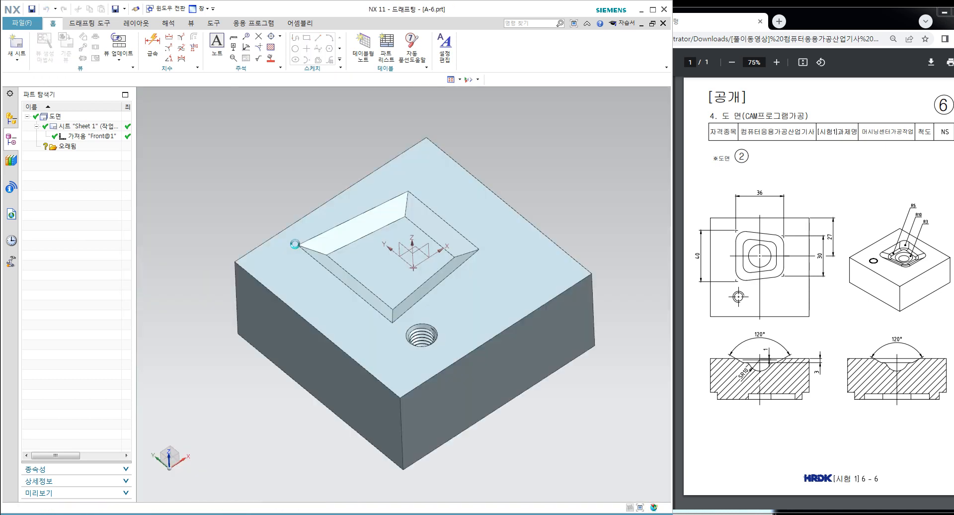
Step: Round the pocket's four sloped corner edges with a 10 mm Edge Blend
scroll(444, 293, "down", 4)
middle_click_drag(443, 292, 484, 274)
scroll(435, 270, "up", 4)
scroll(496, 245, "up", 2)
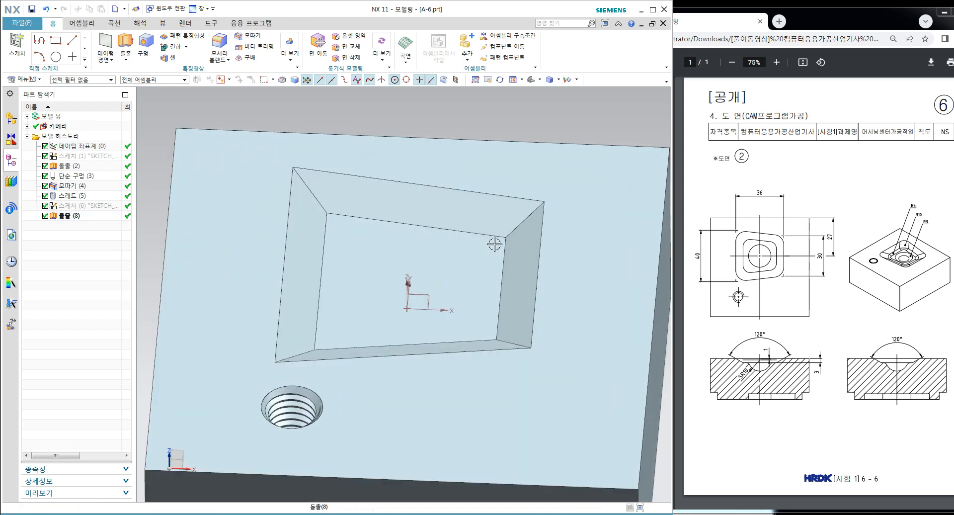
left_click(224, 47)
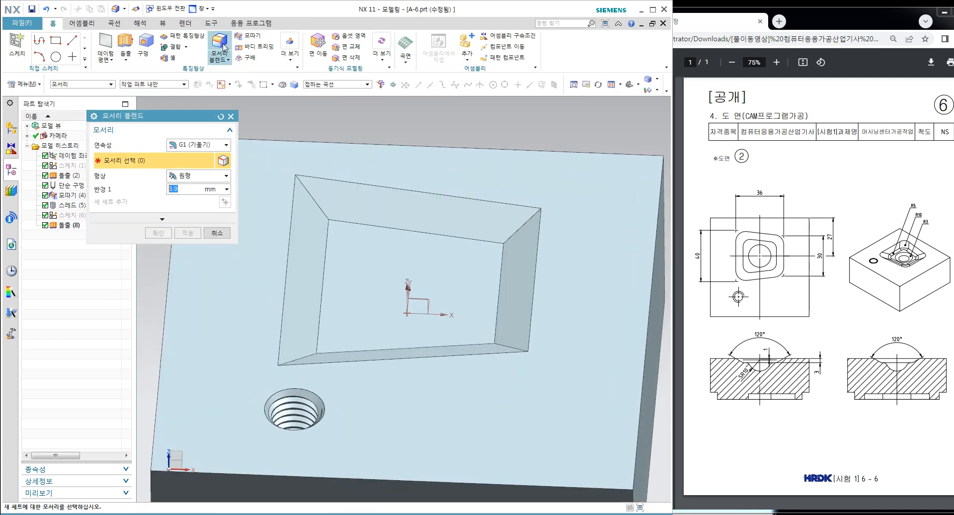
left_click(305, 197)
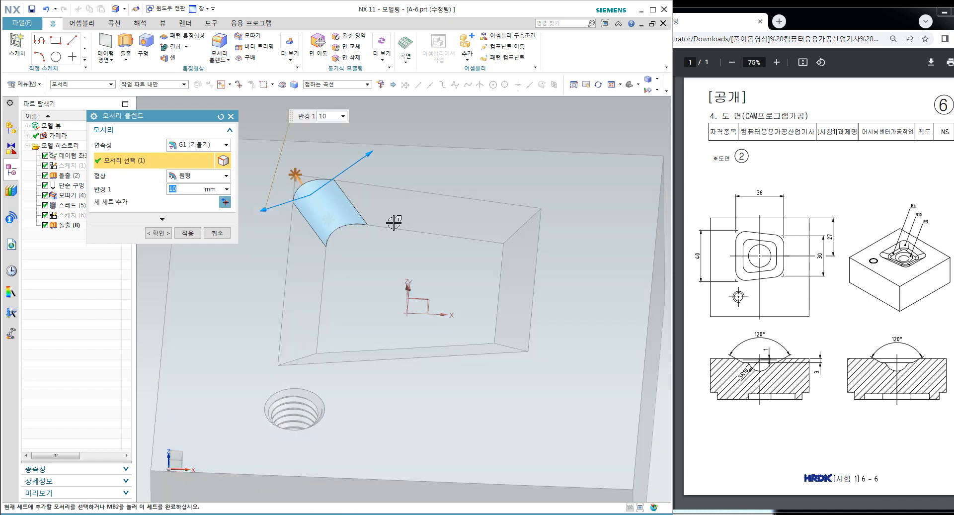
left_click(511, 232)
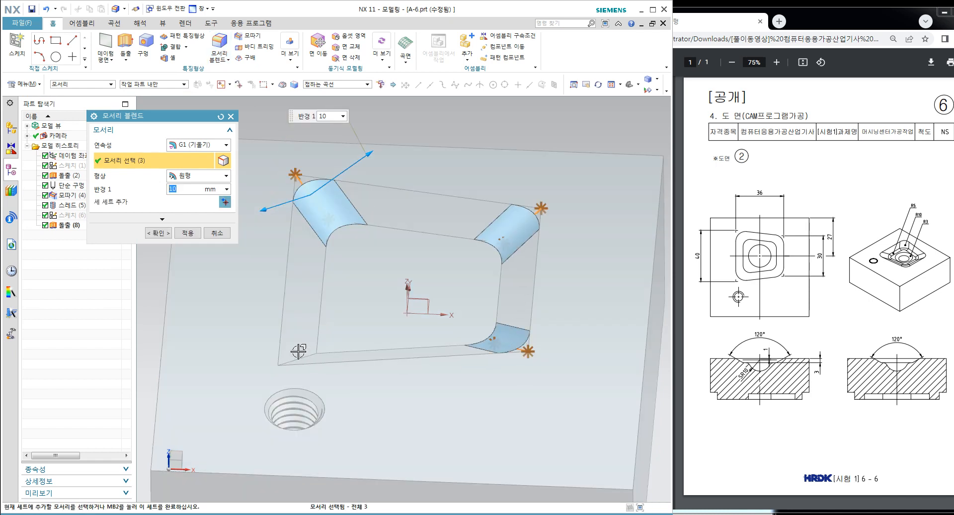
left_click(158, 232)
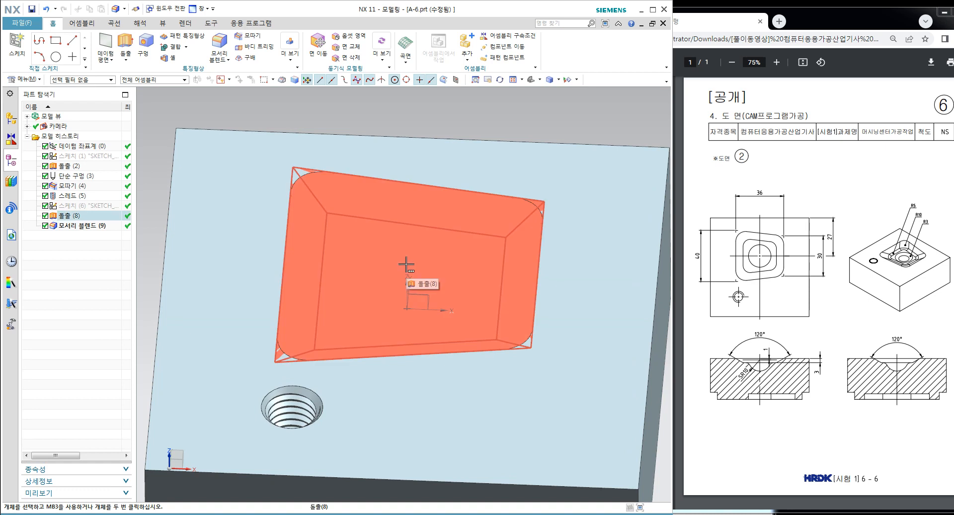
Step: Round the edge loop around the pocket floor with a 5 mm Edge Blend
left_click(226, 46)
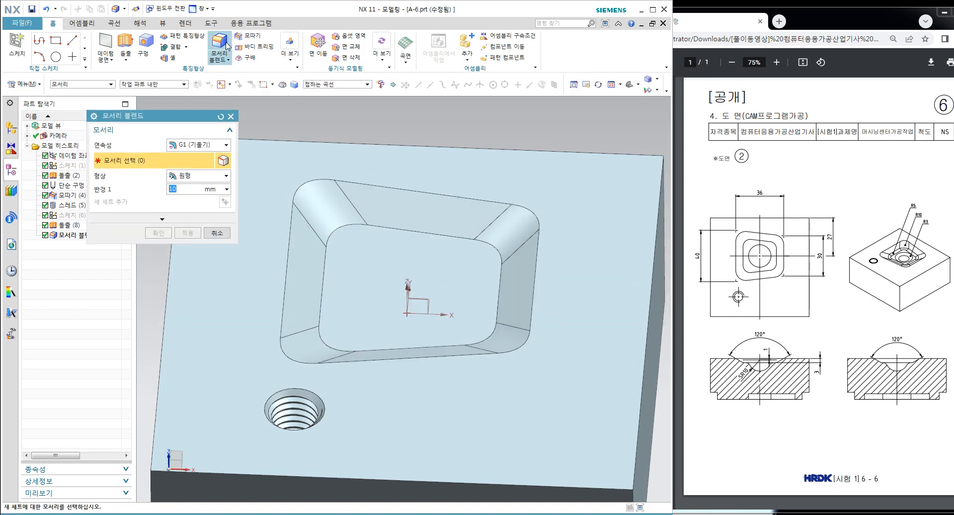
left_click(419, 232)
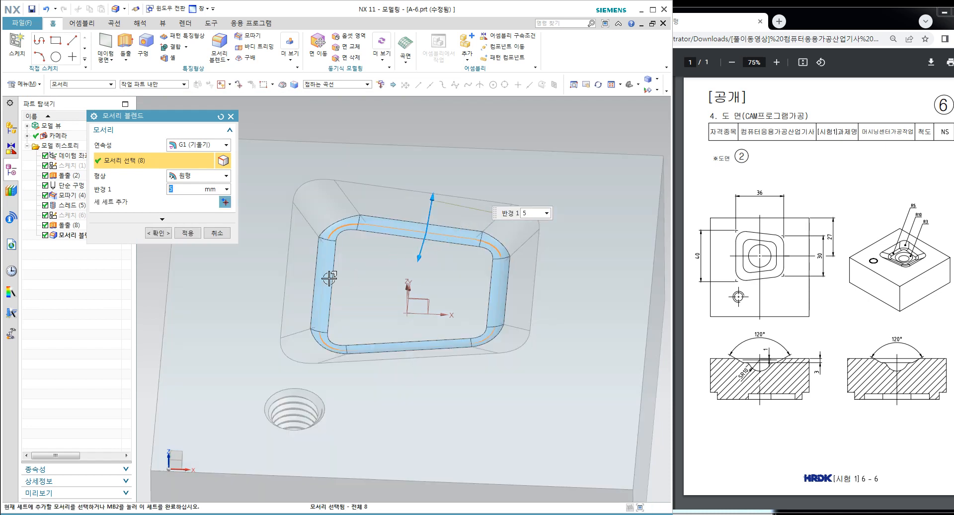
left_click(160, 237)
scroll(404, 271, "down", 1)
middle_click_drag(404, 271, 490, 235)
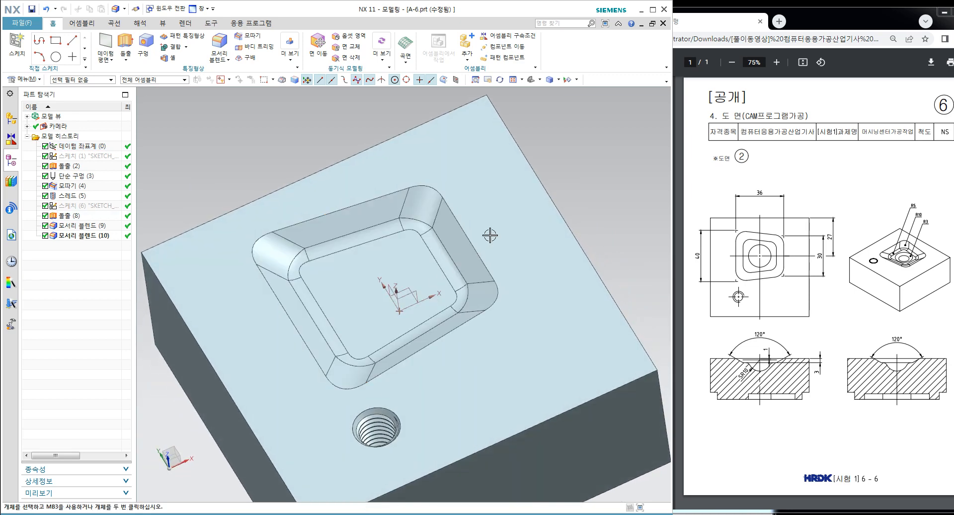
Step: Create a datum plane offset 27 mm into the block from its rear side face, on the pocket side
left_click(531, 80)
left_click(539, 80)
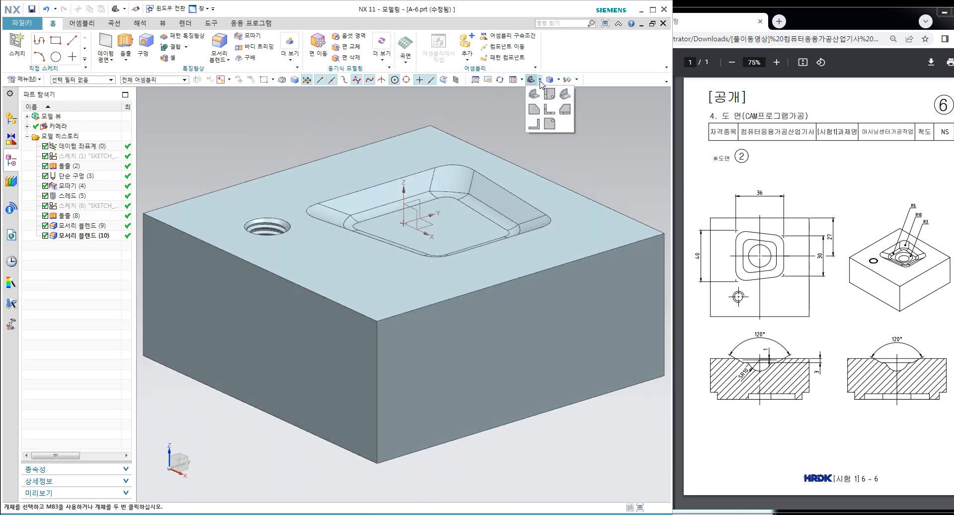
left_click(544, 96)
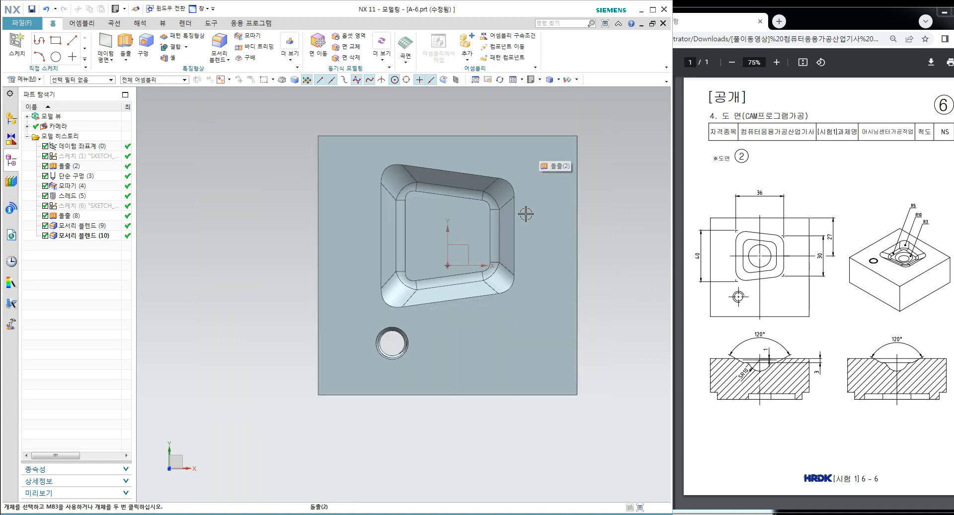
middle_click_drag(575, 252, 546, 233)
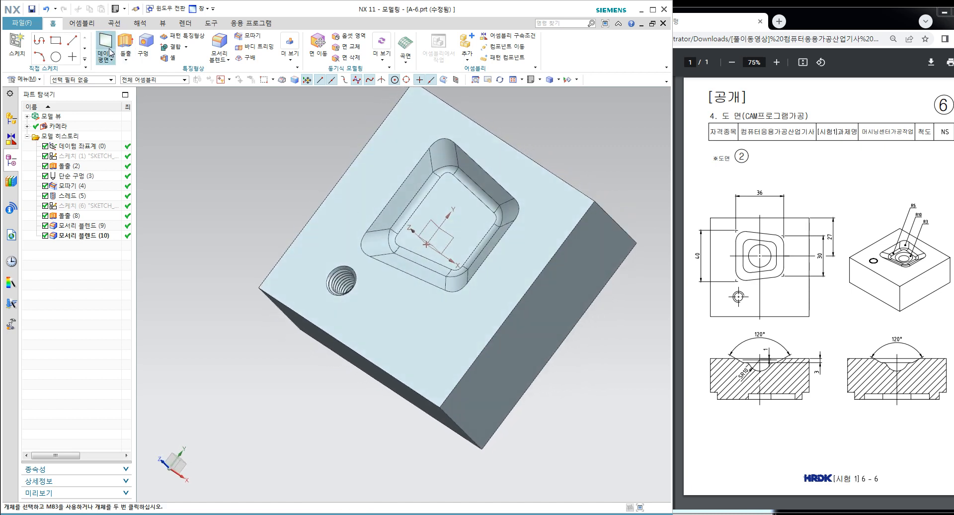
left_click(110, 52)
middle_click_drag(497, 198, 530, 164)
left_click(530, 159)
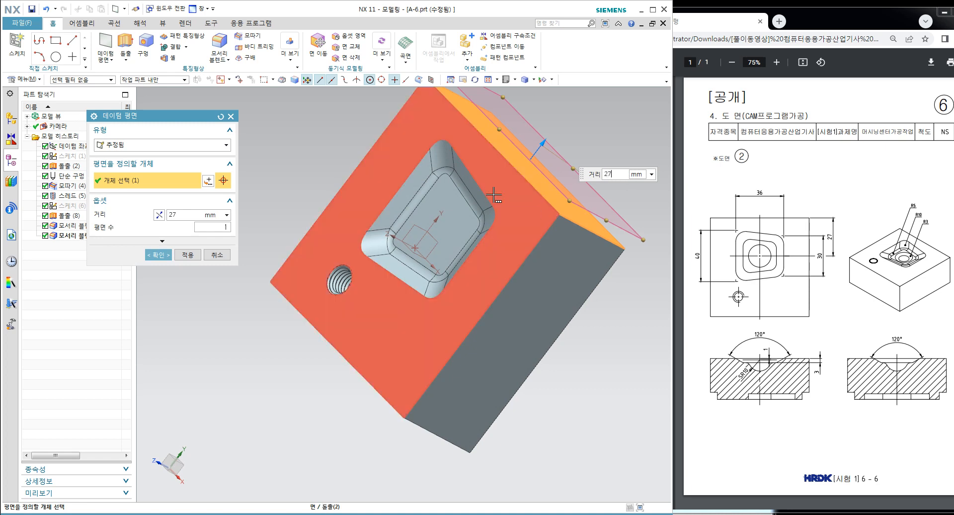
key("Return")
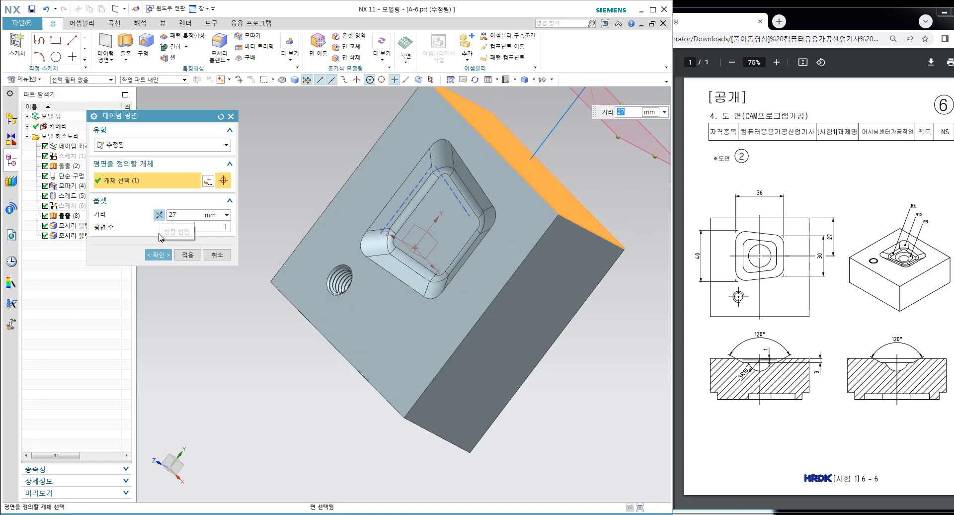
left_click(159, 214)
left_click(159, 255)
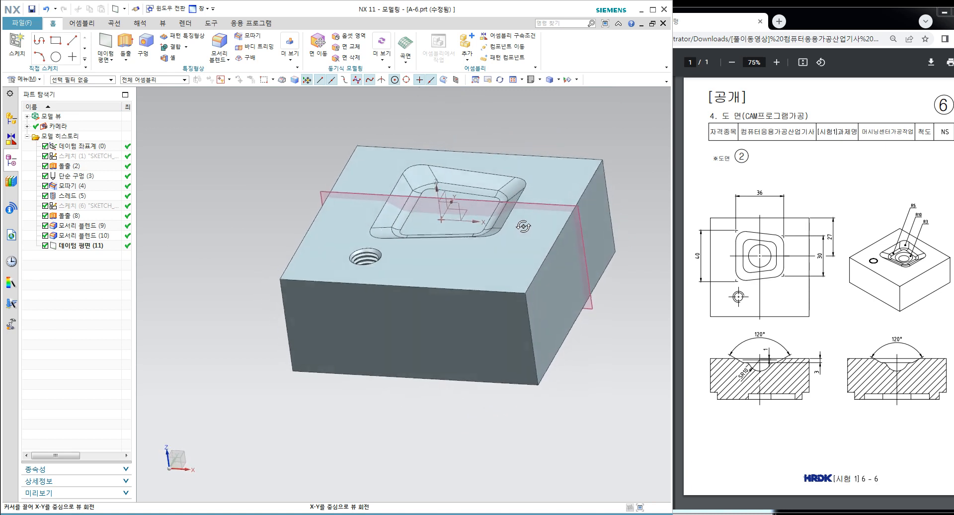
Step: Start a sketch on the 27 mm offset datum plane and display the part as a static wireframe
left_click(17, 47)
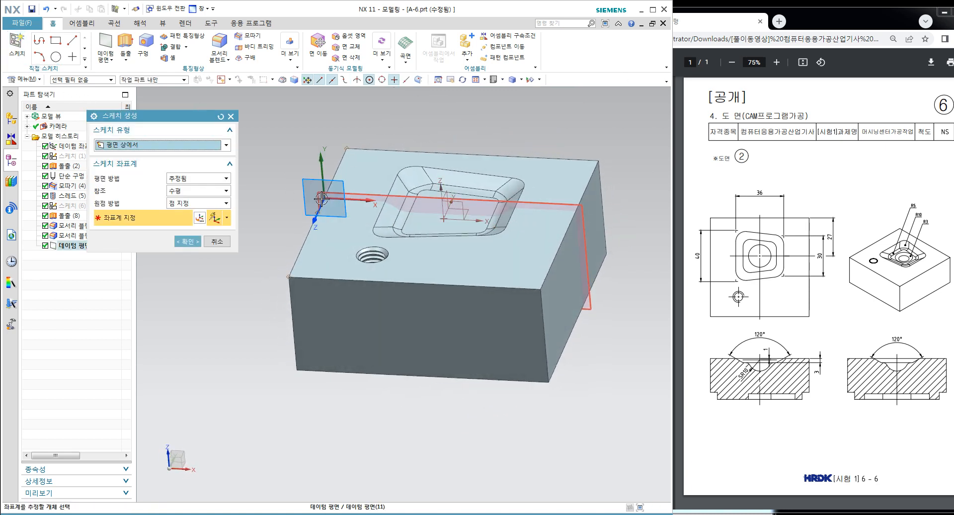
left_click(322, 196)
left_click(187, 242)
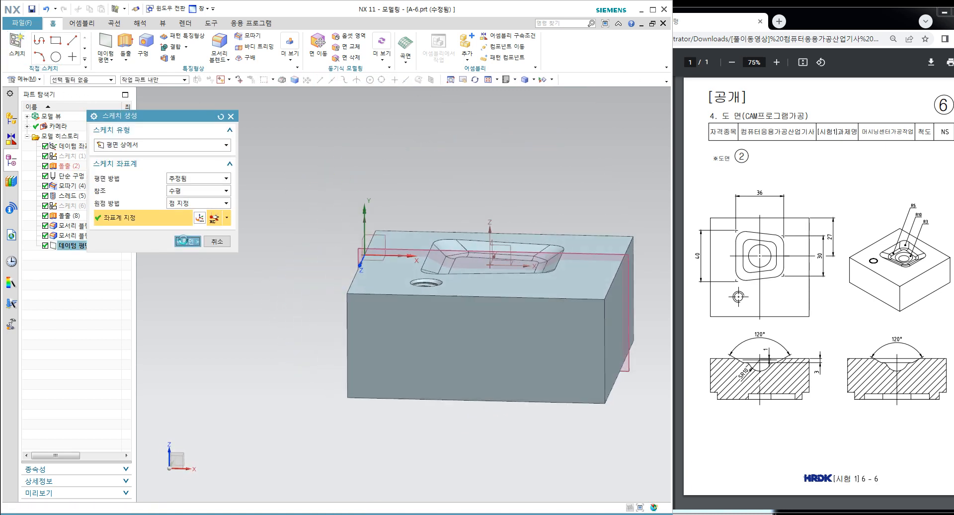
scroll(427, 308, "up", 1)
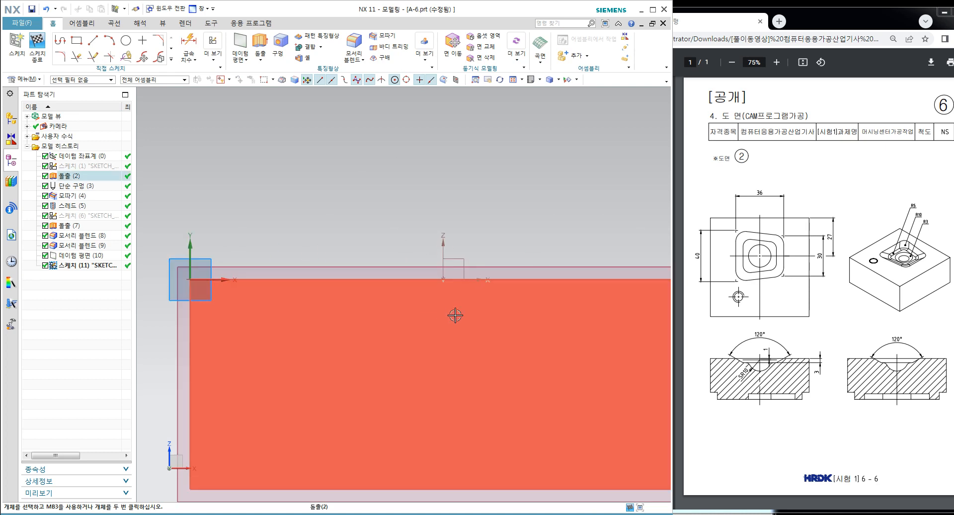
left_click(559, 81)
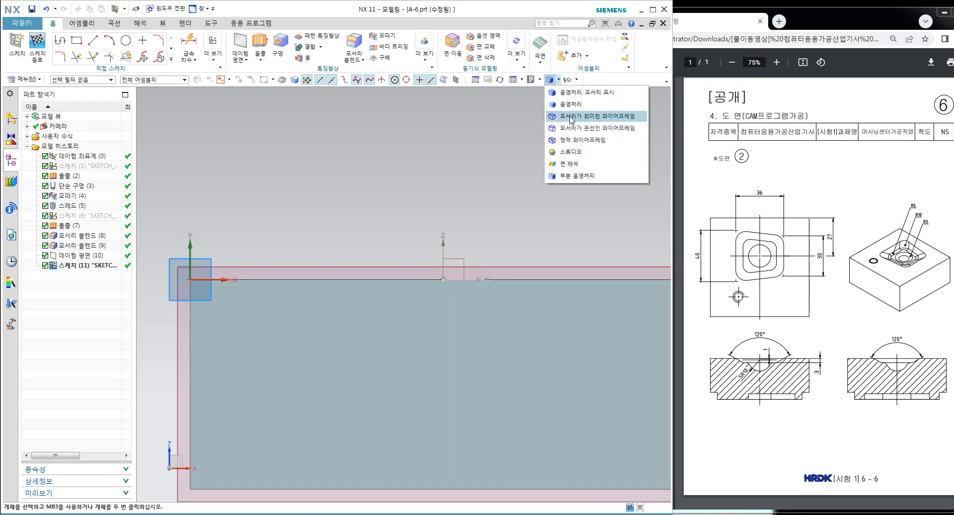
left_click(575, 140)
middle_click_drag(457, 246, 431, 197, "shift")
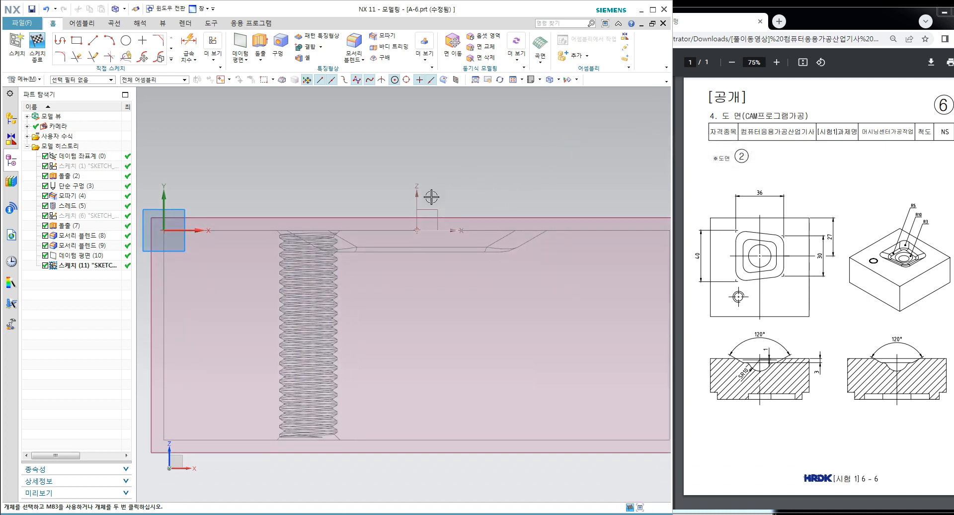
Step: Sketch a circle about 22 mm in diameter across the pocket, centered below the block's top edge
left_click(126, 41)
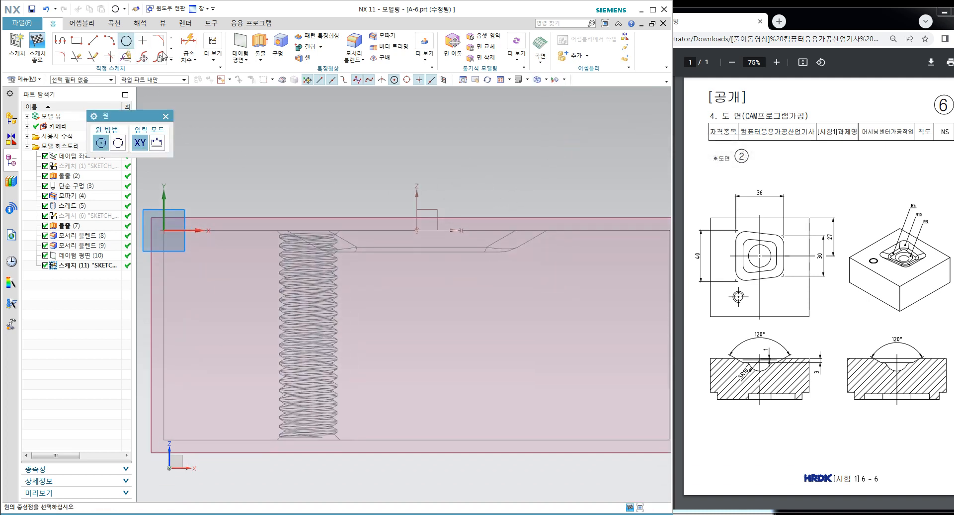
left_click(417, 277)
left_click(417, 198)
key("Escape")
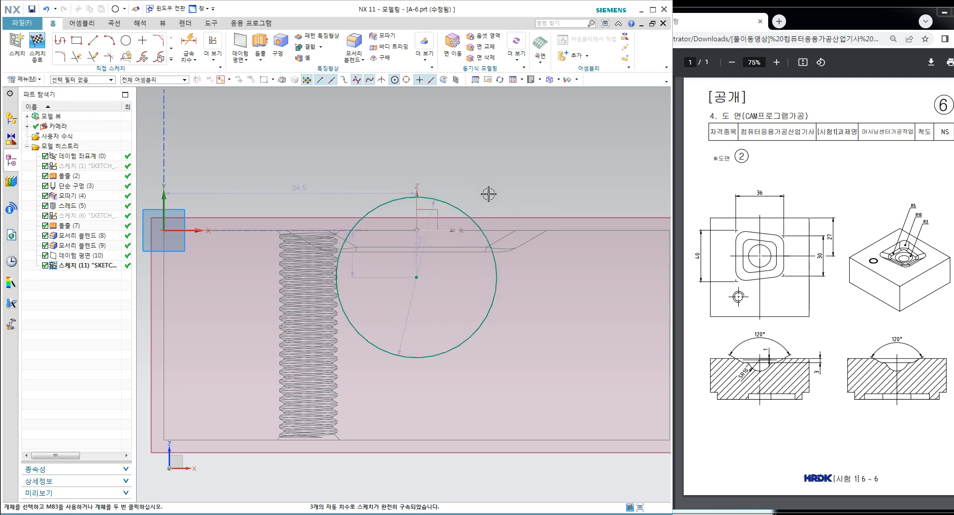
Step: Set the circle's diameter to 20 mm with a Rapid Dimension
key("d")
left_click(471, 214)
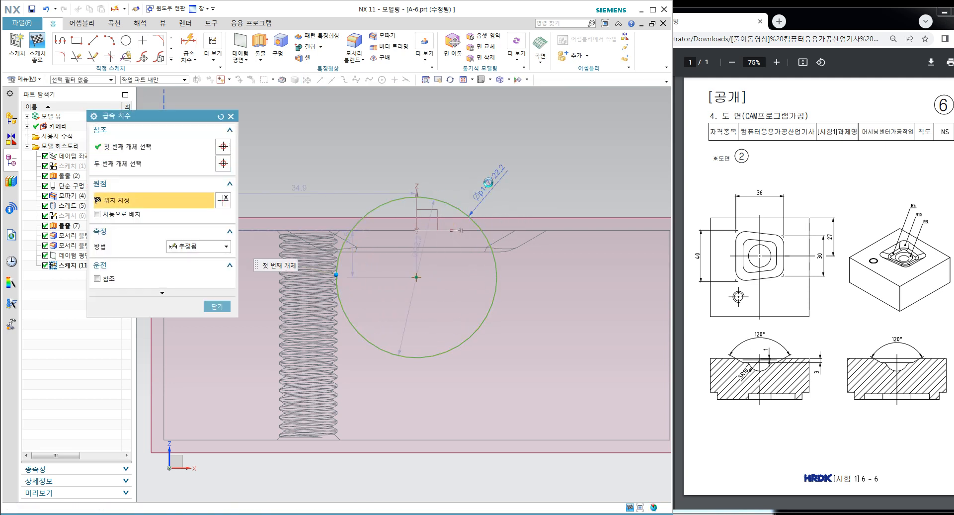
left_click(489, 183)
type("20")
key("Return")
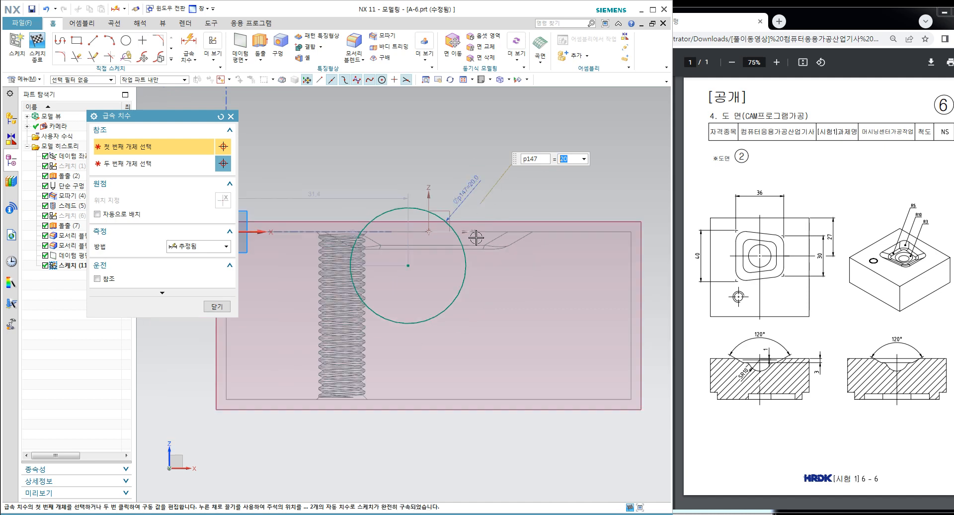
scroll(476, 238, "up", 2)
key("Escape")
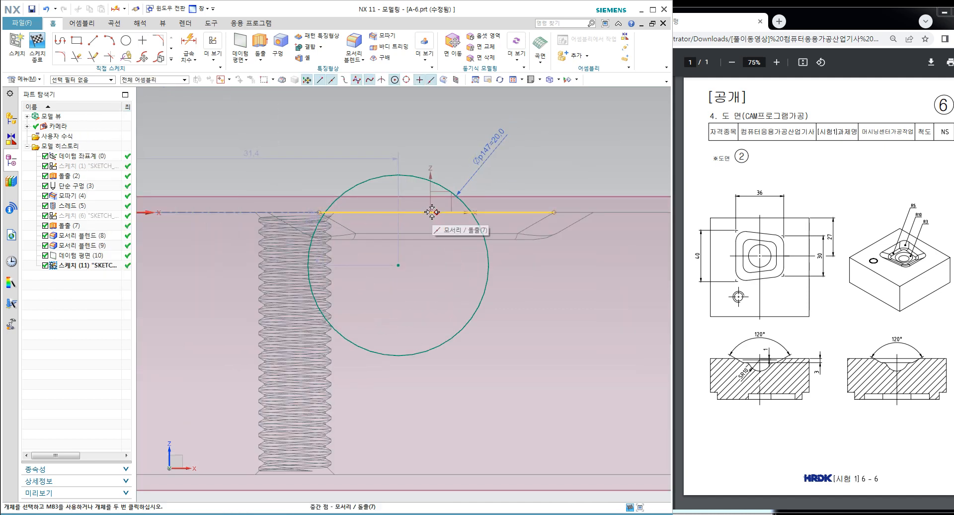
Step: Constrain the circle's center to lie on the vertical Z axis
left_click(430, 178)
key("Escape")
left_click(399, 266)
scroll(426, 228, "up", 2)
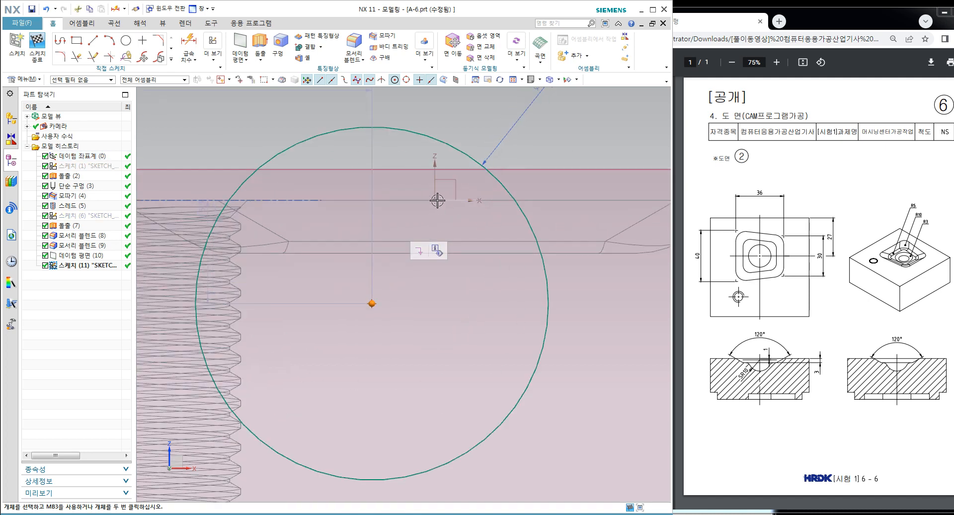
left_click(476, 199)
left_click(487, 182)
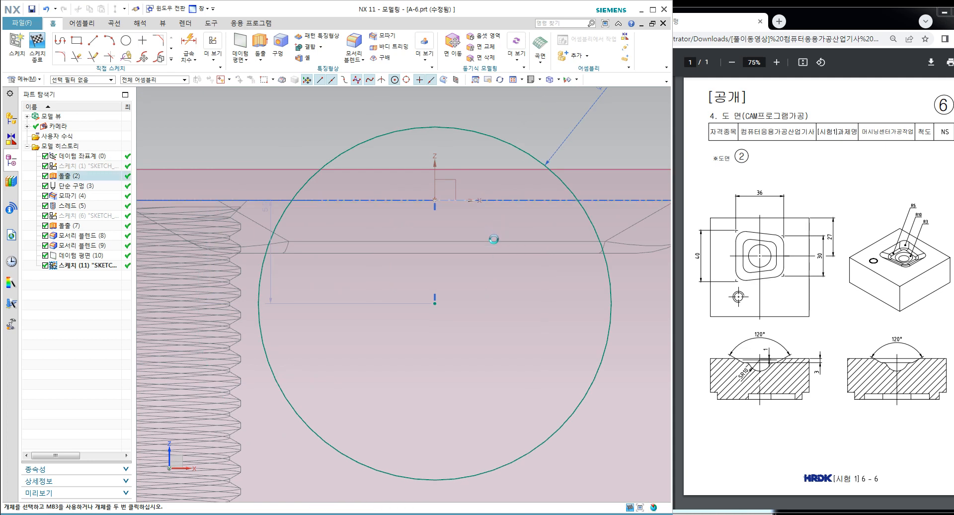
Step: Dimension the circle's center 1 mm below the block's top edge with a Rapid Dimension
key("d")
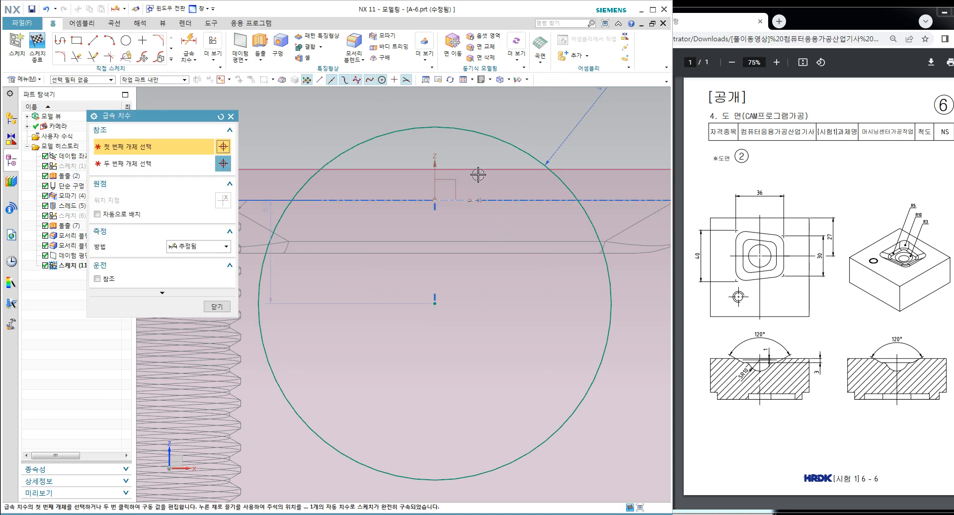
left_click(455, 200)
left_click(435, 303)
left_click(384, 267)
type("1")
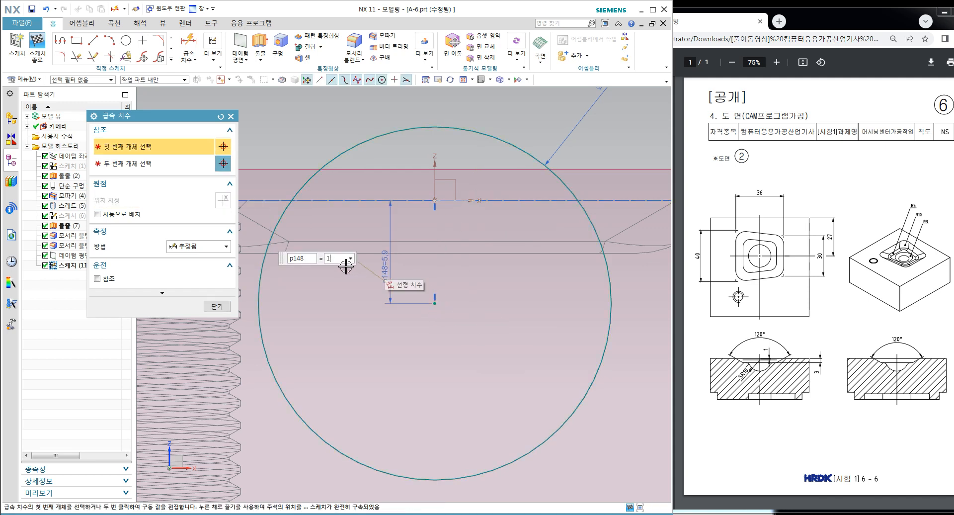
key("Return")
key("Escape")
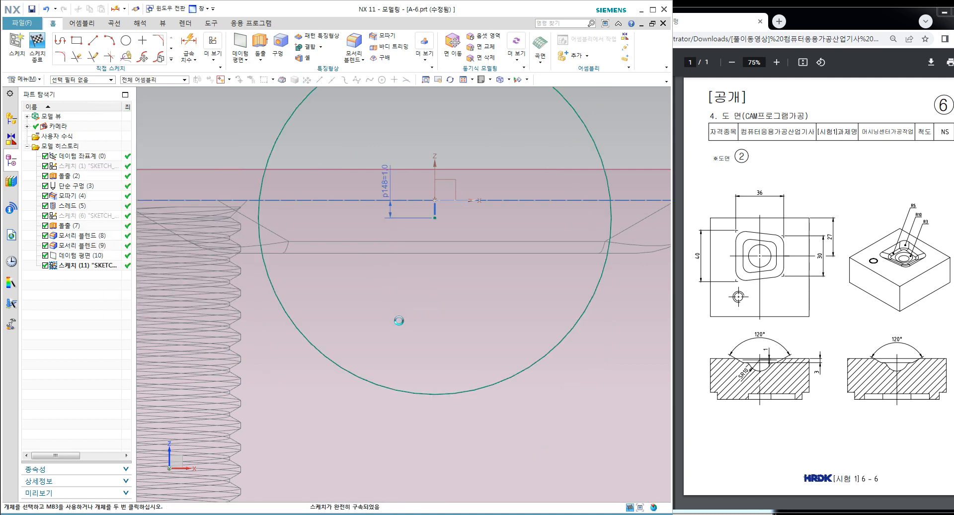
Step: Draw a horizontal line about 14 mm long from the circle's center past its +X side, and extend it to the opposite side of the circle
scroll(408, 317, "down", 2)
scroll(409, 240, "up", 2)
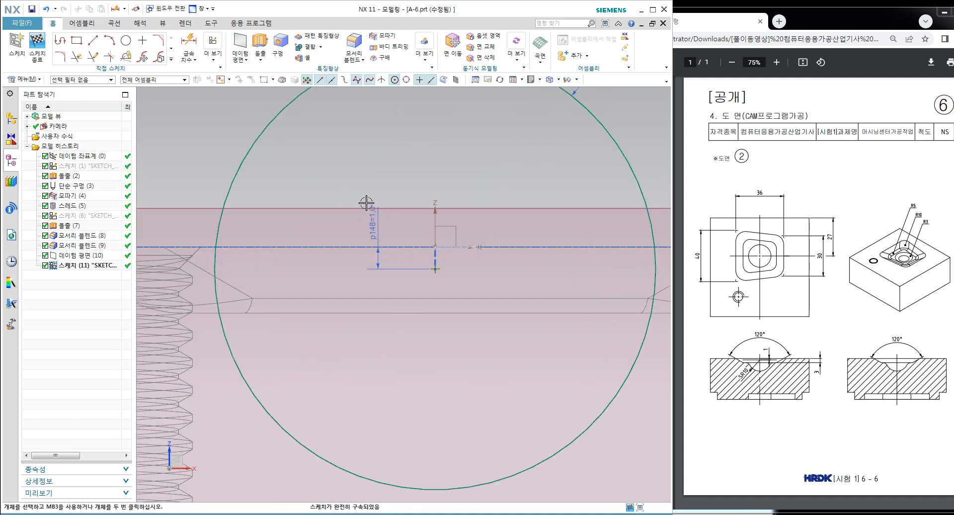
scroll(495, 223, "down", 1)
scroll(566, 318, "down", 1)
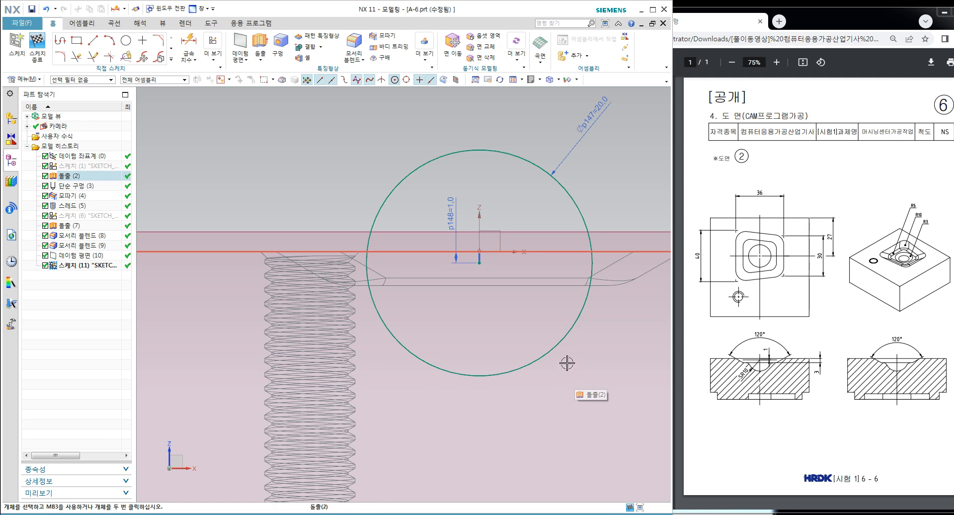
middle_click_drag(563, 284, 517, 283, "shift")
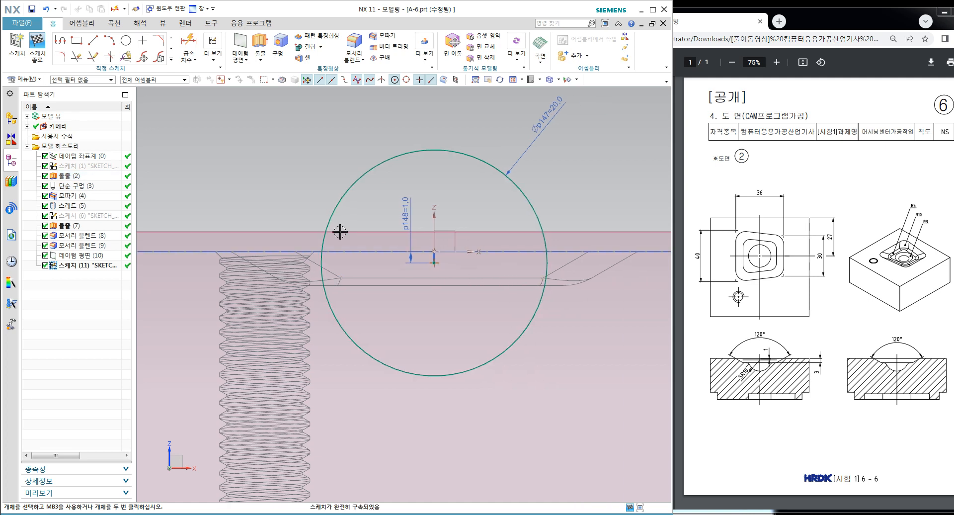
left_click(97, 44)
left_click(434, 262)
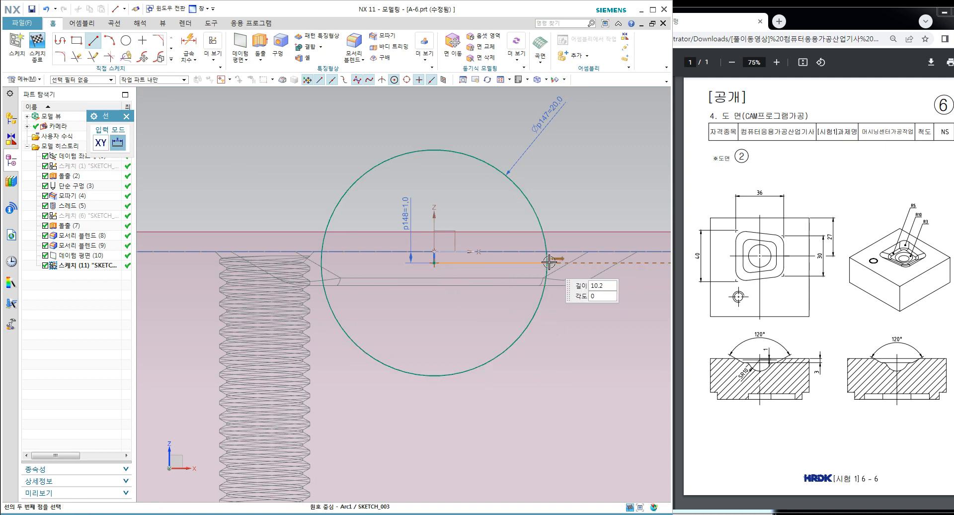
left_click(590, 262)
key("Escape")
key("e")
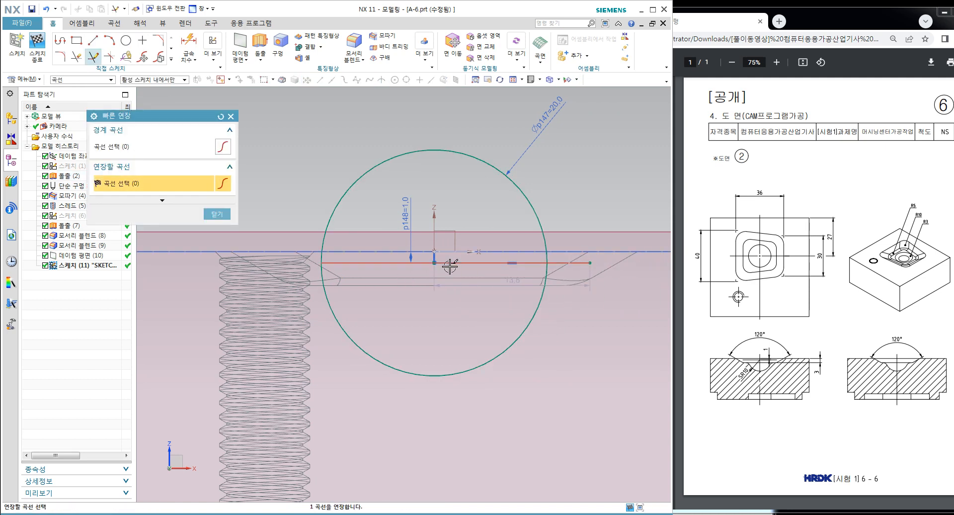
left_click(447, 264)
key("Escape")
Step: Trim the line's overhang outside the circle and the upper arc, leaving a closed lower semicircle
key("t")
left_click(569, 262)
left_click(537, 203)
middle_click_drag(537, 203, 410, 237)
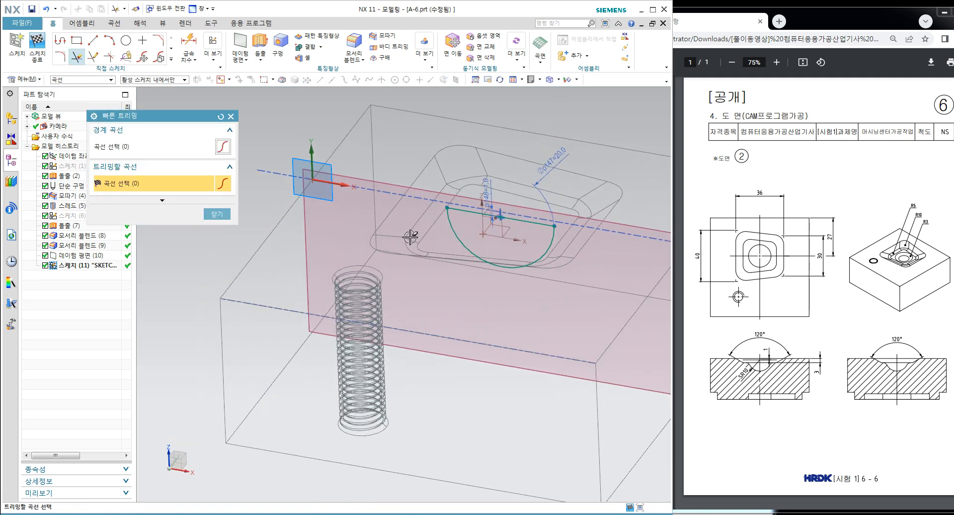
left_click(206, 214)
Step: Finish the sketch with the part shown shaded with edges, and hide the 27 mm offset datum plane
middle_click_drag(545, 280, 488, 348, "shift")
left_click(559, 79)
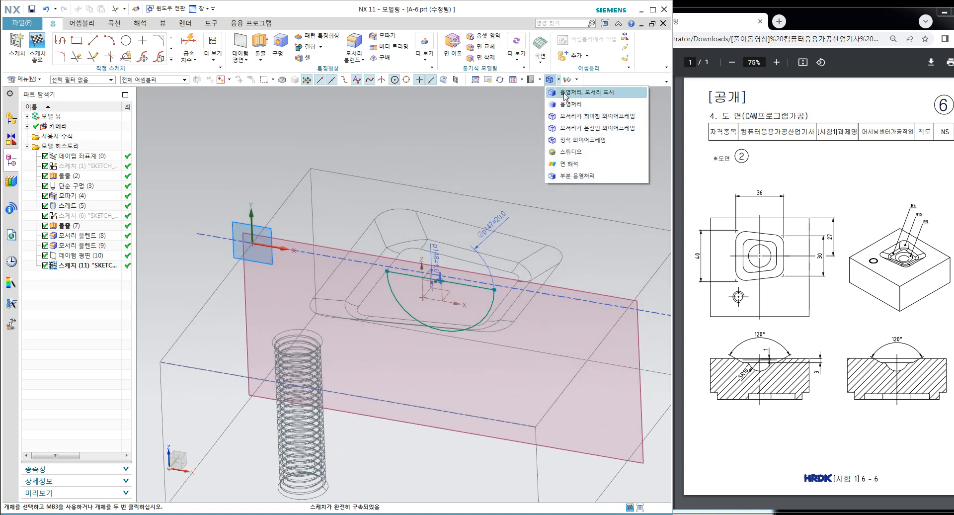
left_click(565, 92)
left_click(32, 46)
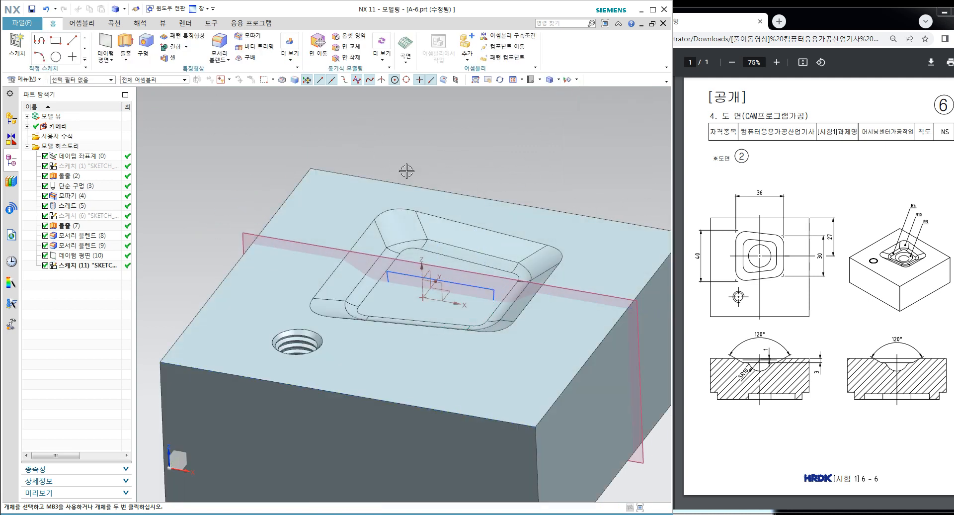
right_click(317, 247)
left_click(341, 269)
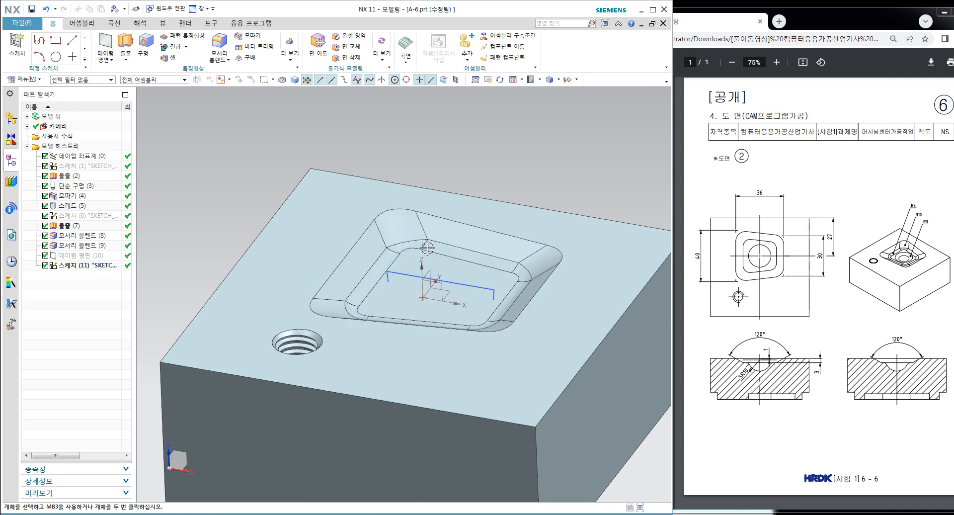
Step: Revolve the semicircle 360° about its straight line and subtract it from the block
left_click(126, 60)
left_click(142, 83)
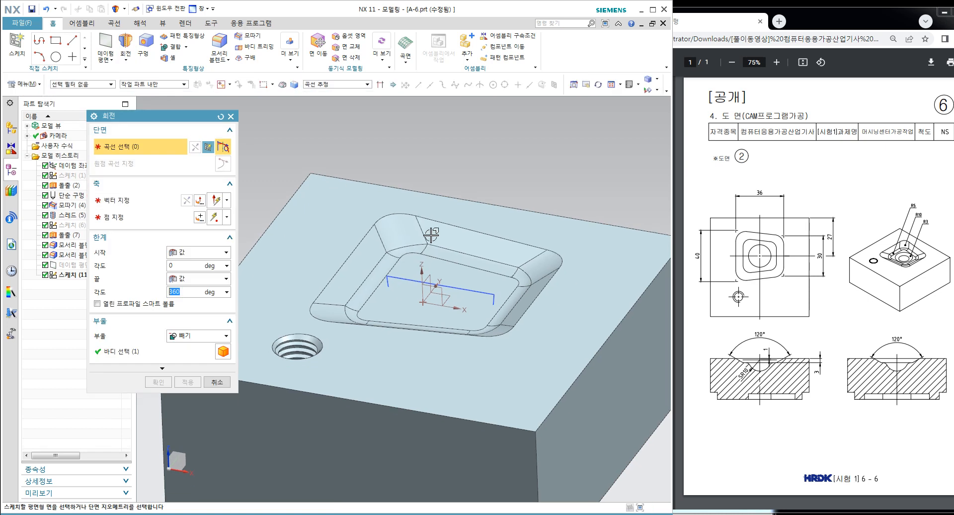
scroll(427, 248, "up", 3)
left_click(368, 274)
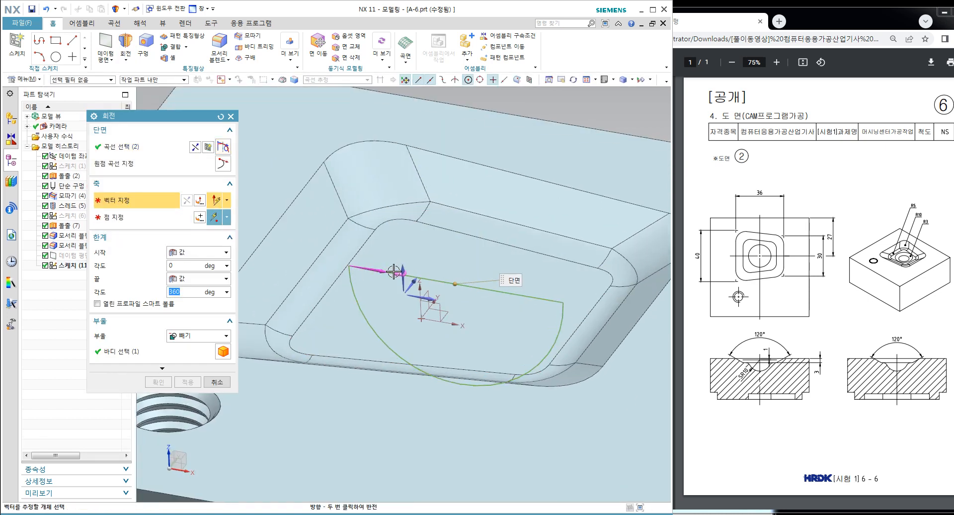
left_click(439, 281)
scroll(439, 281, "down", 3)
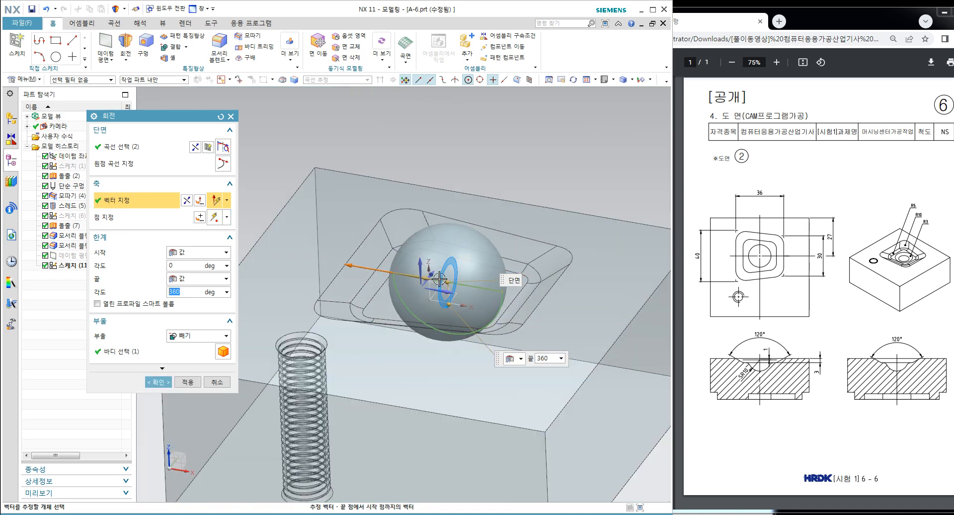
left_click(164, 383)
Step: Hide the semicircle sketch inside the spherical recess
scroll(412, 295, "down", 3)
scroll(412, 295, "up", 3)
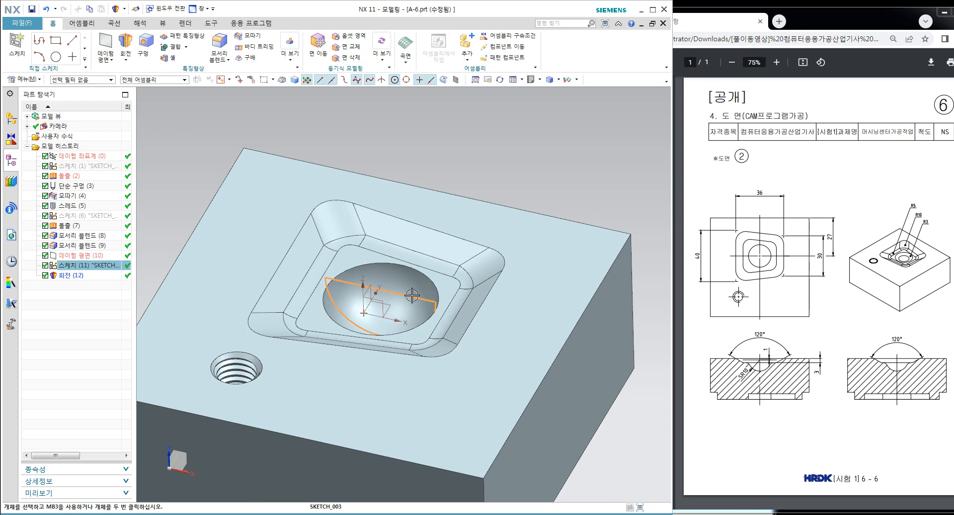
right_click(412, 295)
left_click(445, 83)
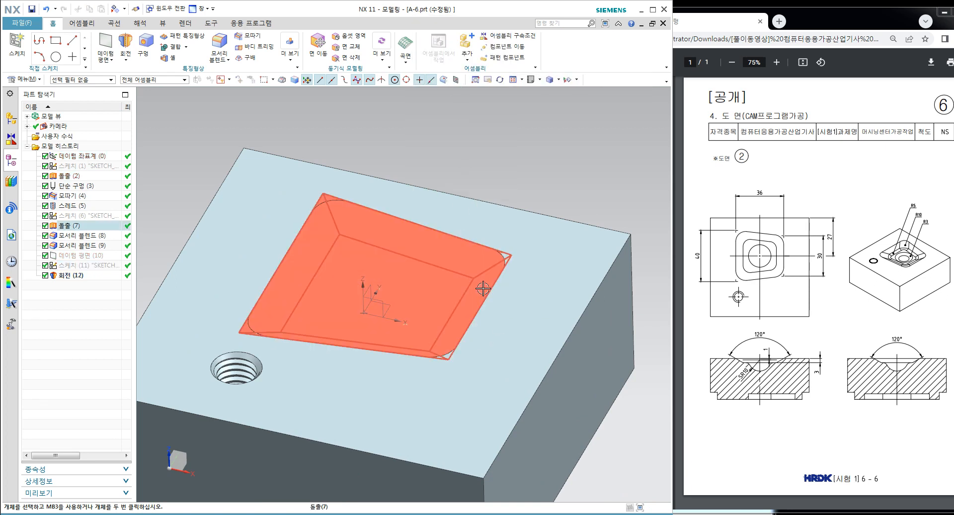
Step: Apply a 3 mm edge blend to the rim of the spherical recess
left_click(219, 48)
type("3")
scroll(386, 314, "up", 3)
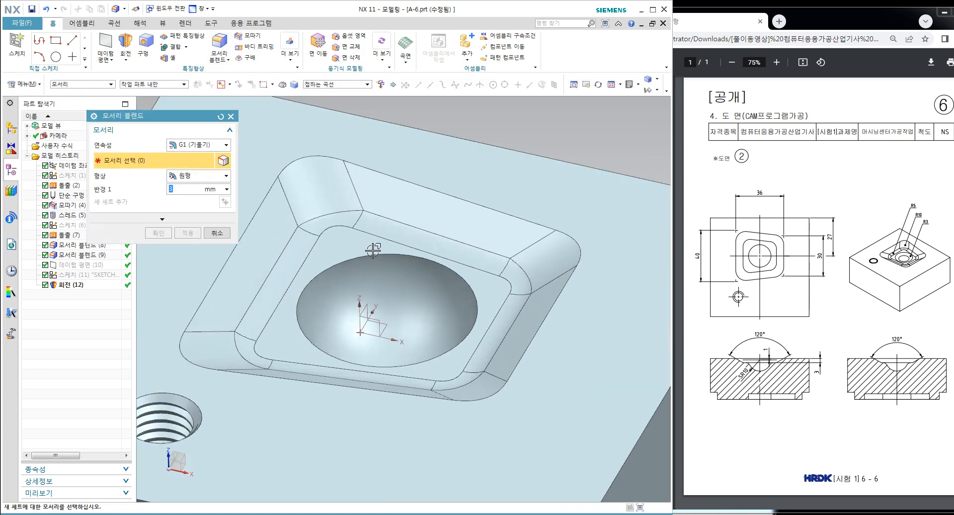
left_click(303, 331)
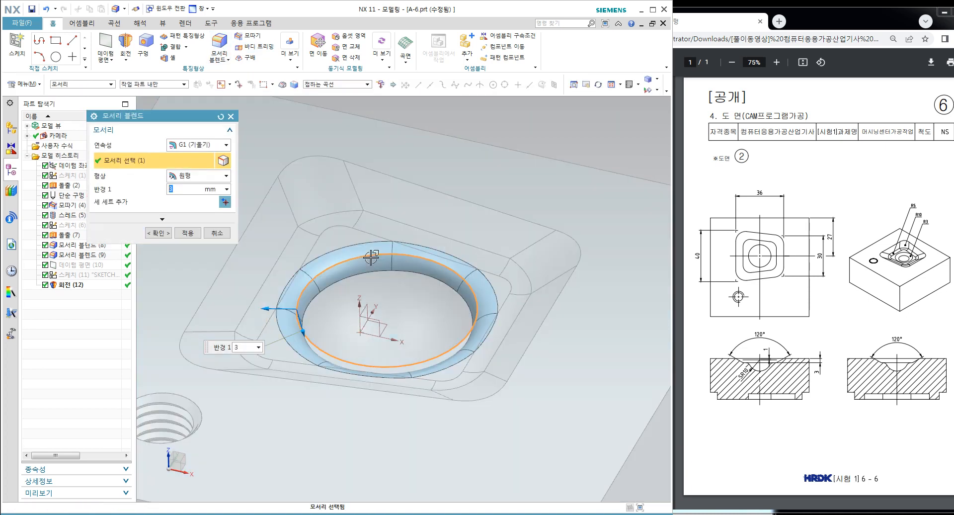
left_click(160, 233)
Step: Delete the edge blend that runs around the perimeter of the pocket floor
middle_click_drag(192, 234, 436, 288)
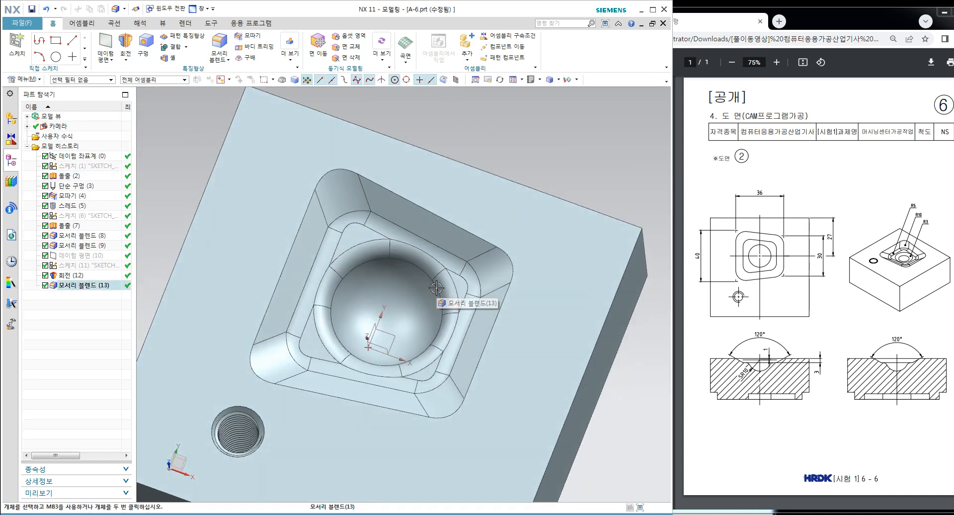
scroll(437, 288, "up", 2)
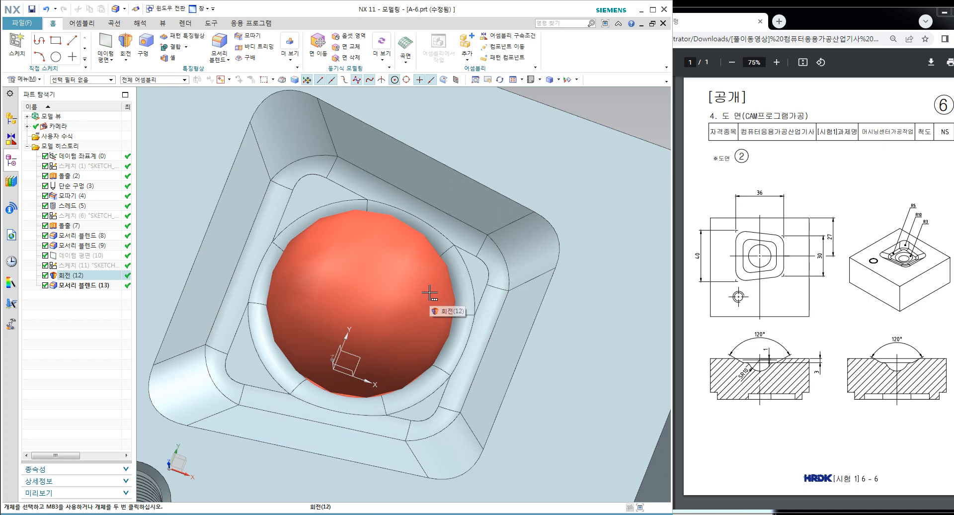
scroll(430, 293, "down", 3)
middle_click_drag(481, 305, 428, 303)
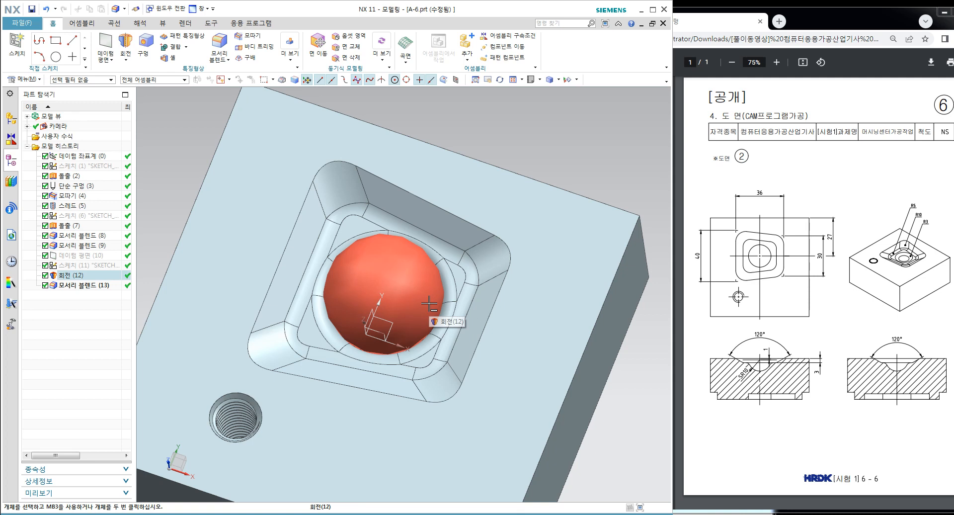
middle_click_drag(430, 305, 431, 289)
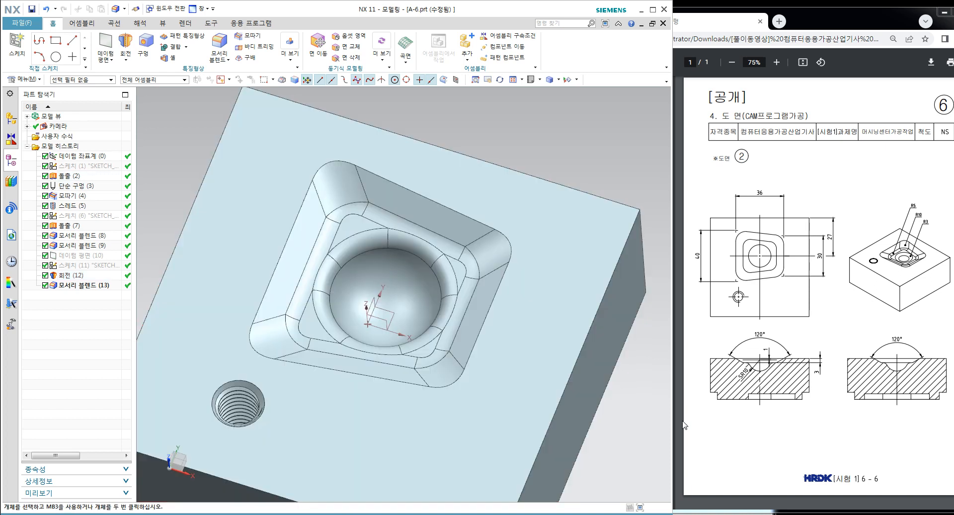
mouse_move(665, 414)
middle_mouse_down()
mouse_move(651, 437)
mouse_move(652, 412)
middle_mouse_up()
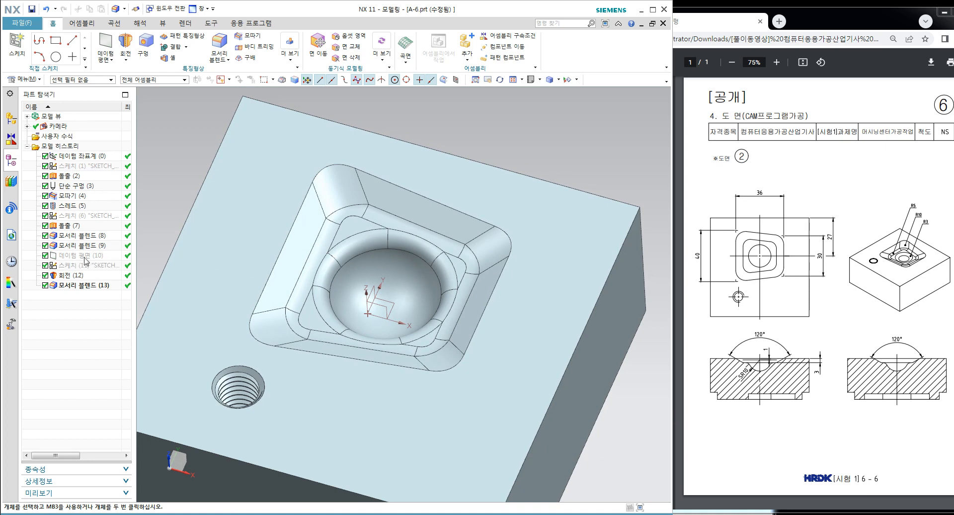
left_click(83, 245)
right_click(84, 247)
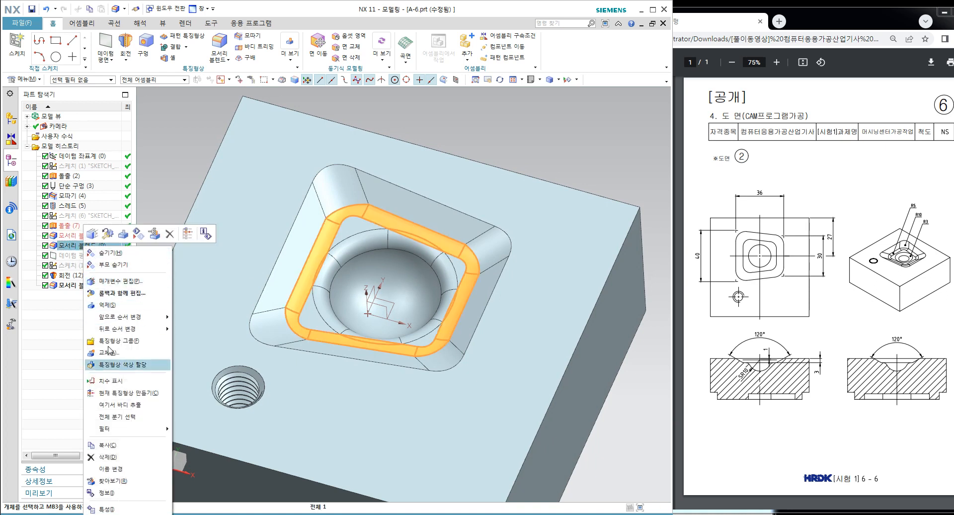
left_click(108, 456)
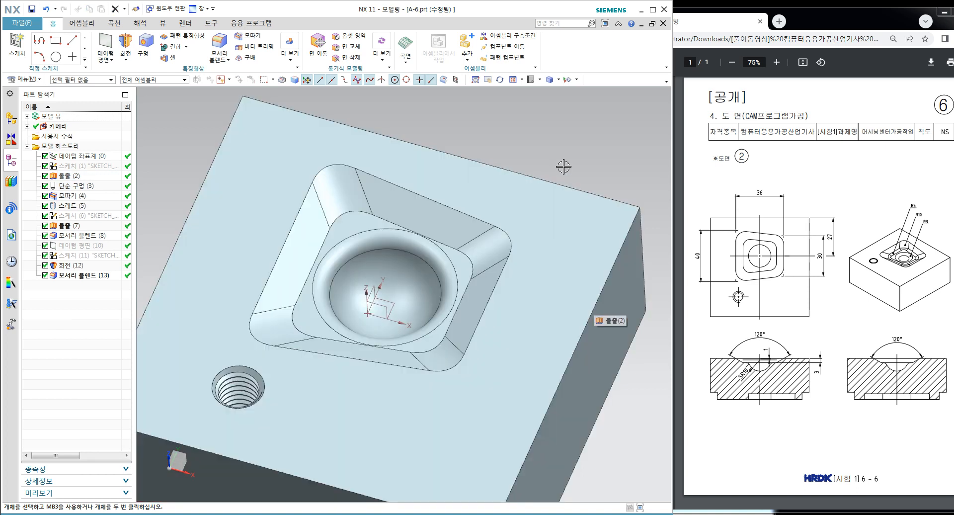
Step: Reopen the revolved recess's sketch to examine its semicircle and dimensions, leave it, and hide the sketch again
middle_click_drag(567, 161, 566, 148)
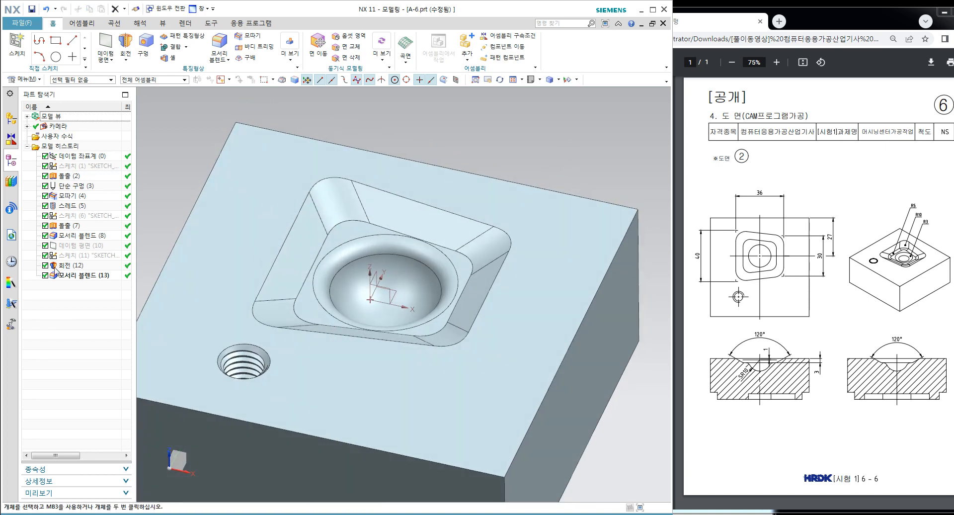
right_click(70, 269)
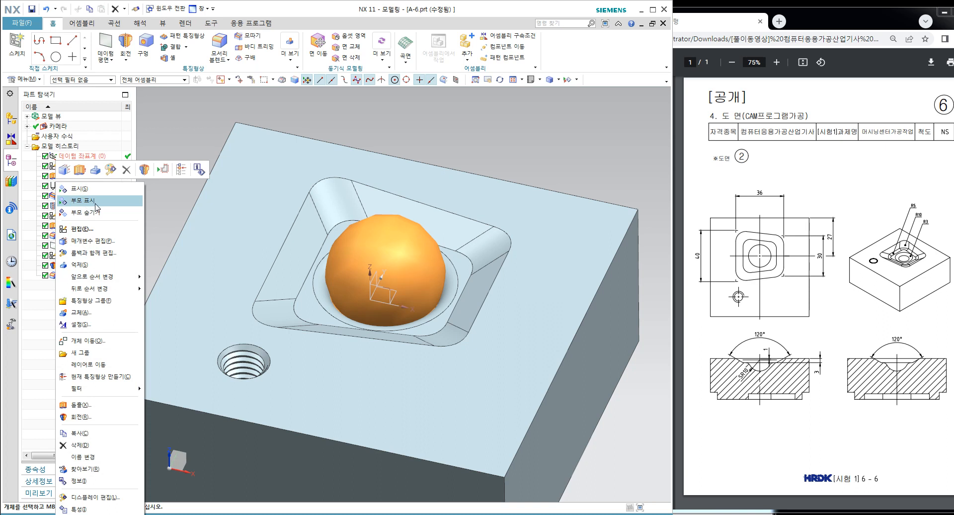
left_click(80, 228)
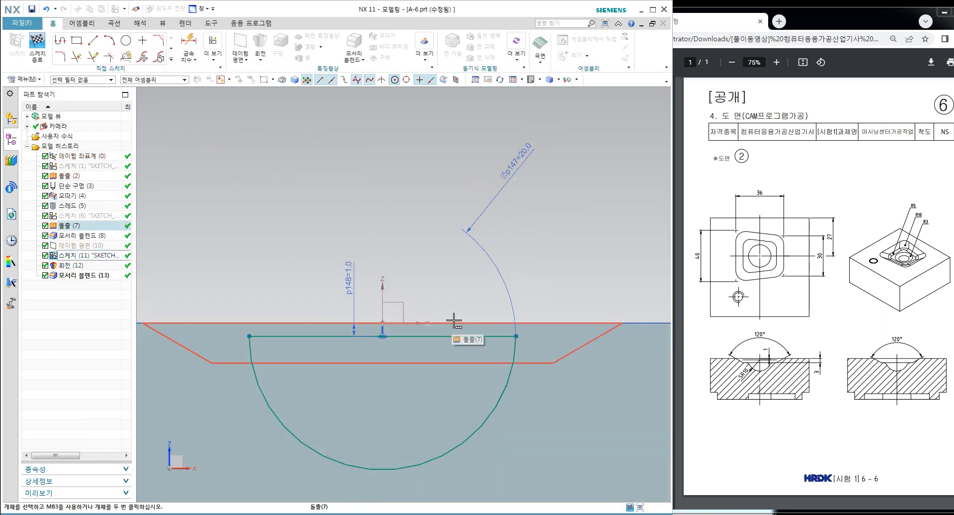
scroll(454, 322, "down", 2)
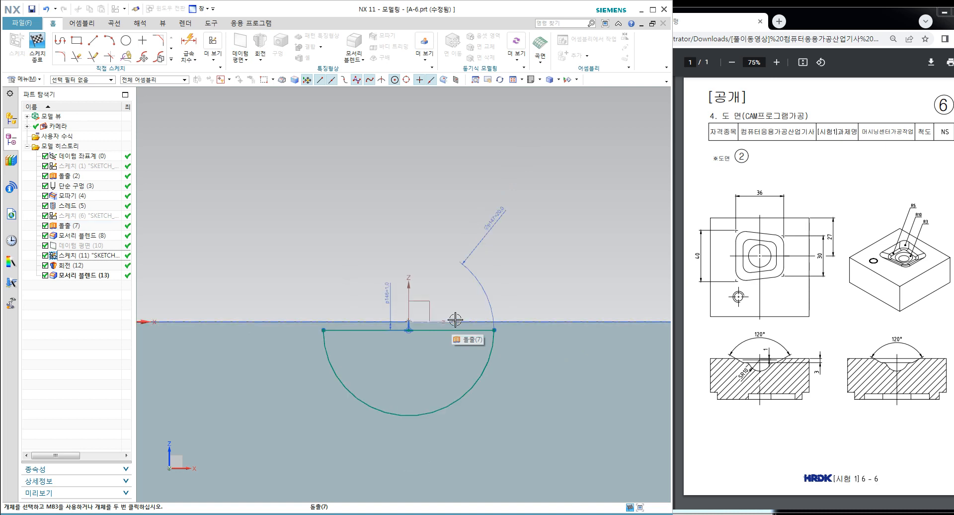
scroll(465, 341, "down", 2)
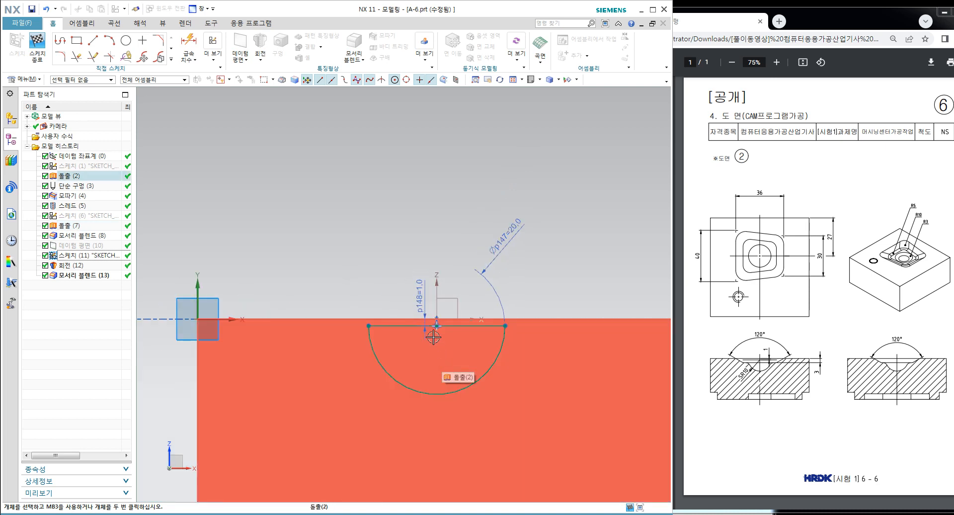
scroll(432, 336, "up", 2)
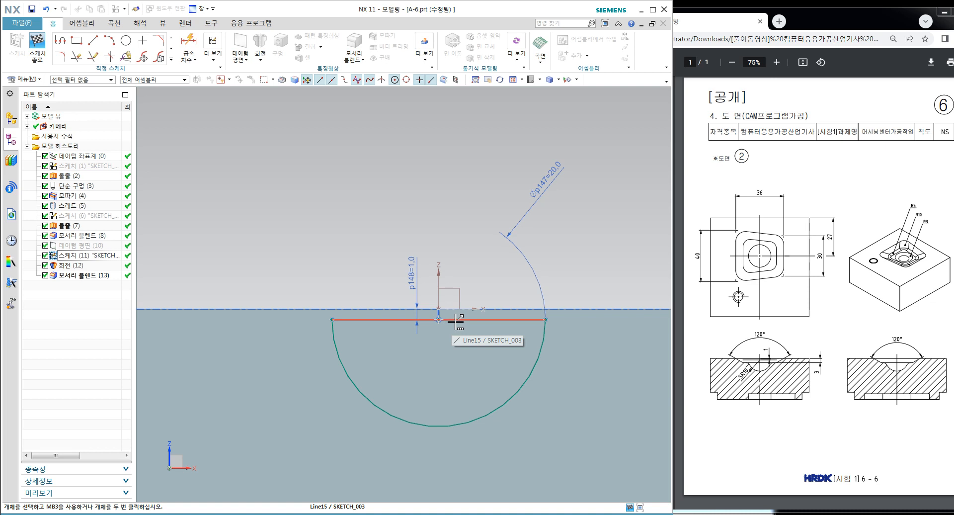
key("Home")
key("ctrl+q")
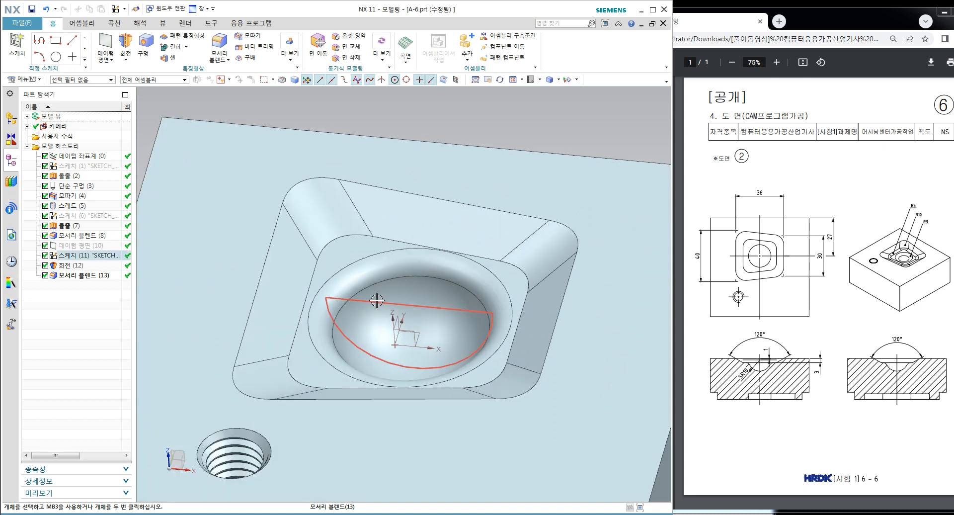
right_click(378, 299)
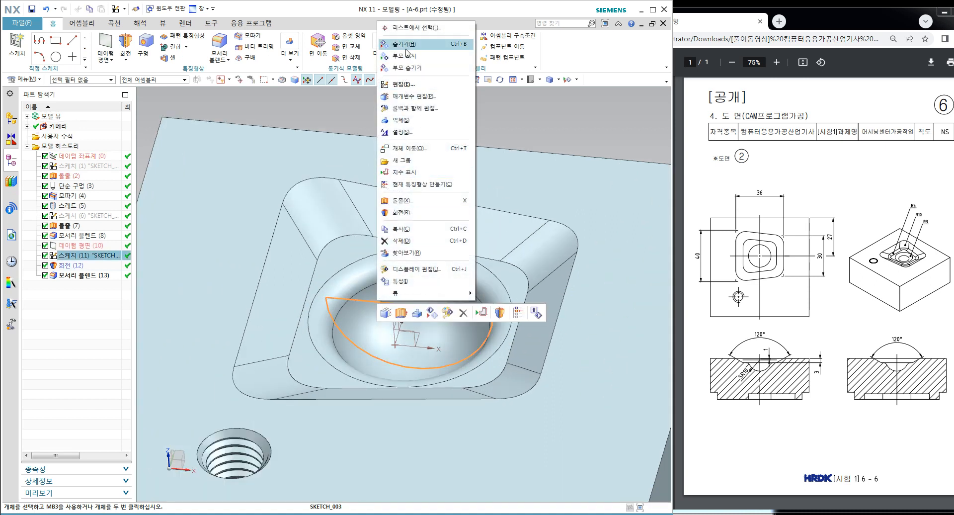
left_click(406, 44)
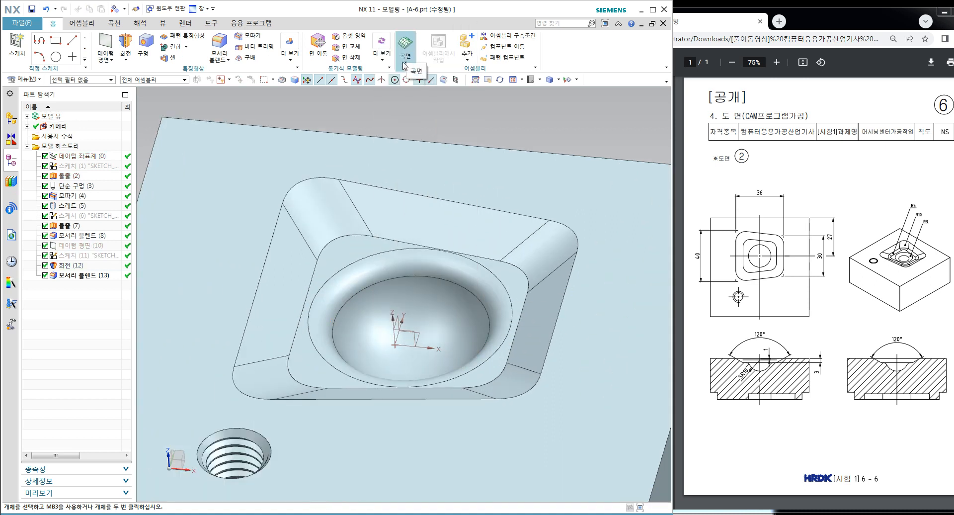
Step: Apply a 5 mm edge blend to the tangent edge loop around the perimeter of the pocket floor
left_click(220, 45)
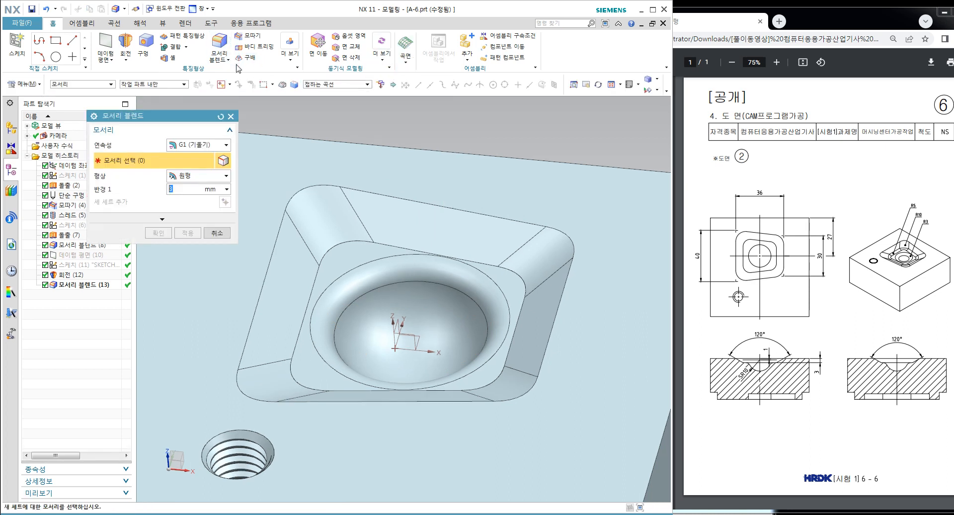
type("5")
left_click(329, 250)
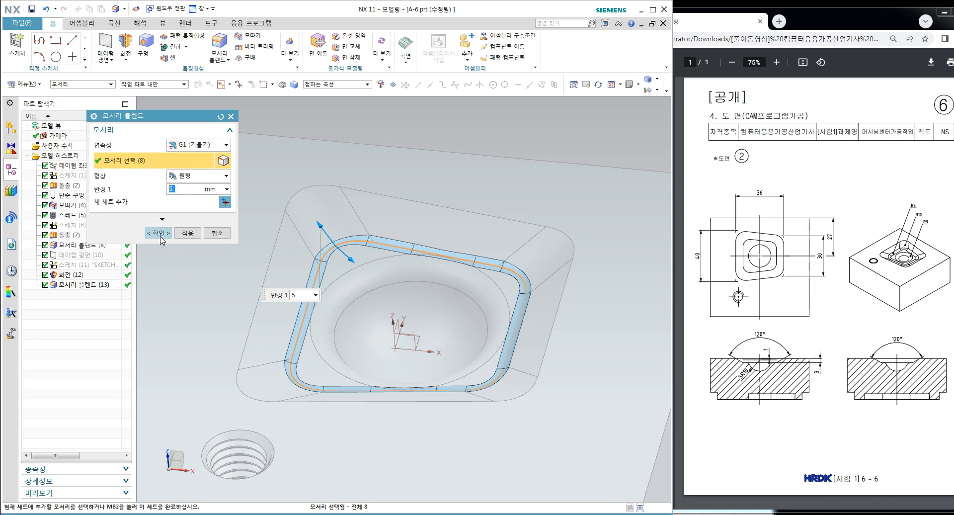
left_click(159, 233)
middle_click_drag(378, 299, 392, 272)
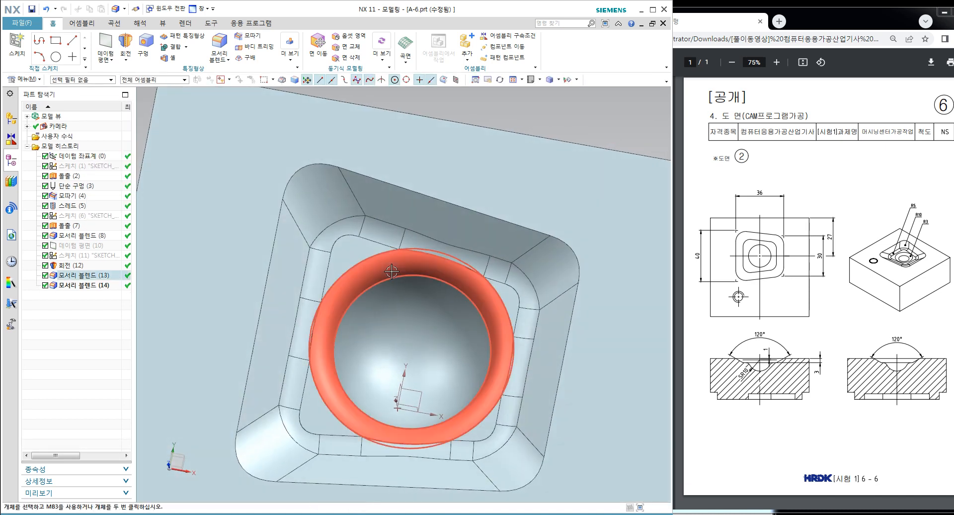
middle_click_drag(470, 278, 477, 261)
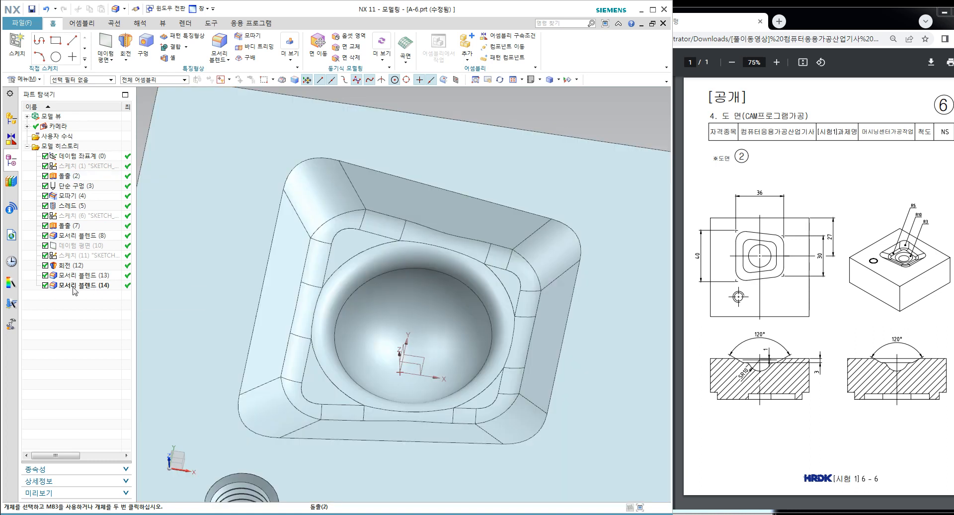
Step: Open the parameters of the spherical recess's rim blend to check its edge and radius, and close them unchanged
right_click(71, 277)
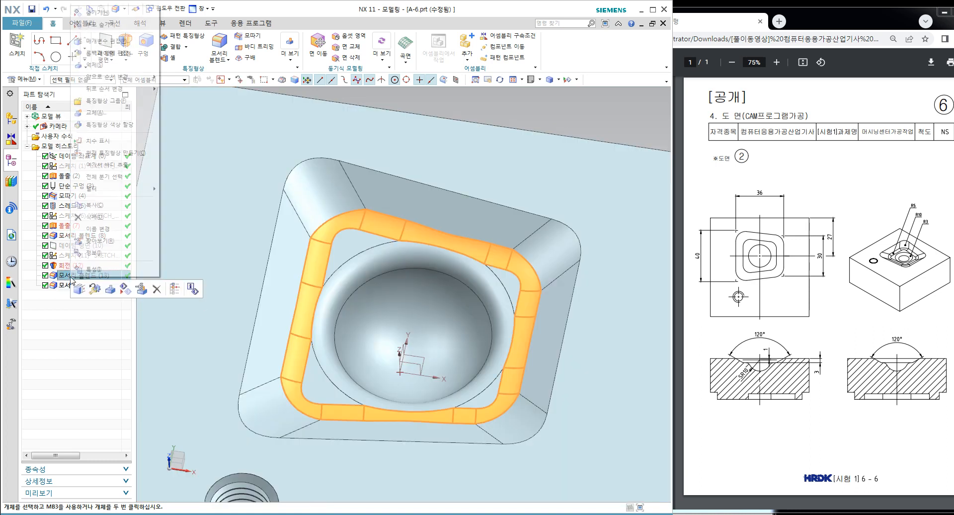
key("Escape")
right_click(363, 262)
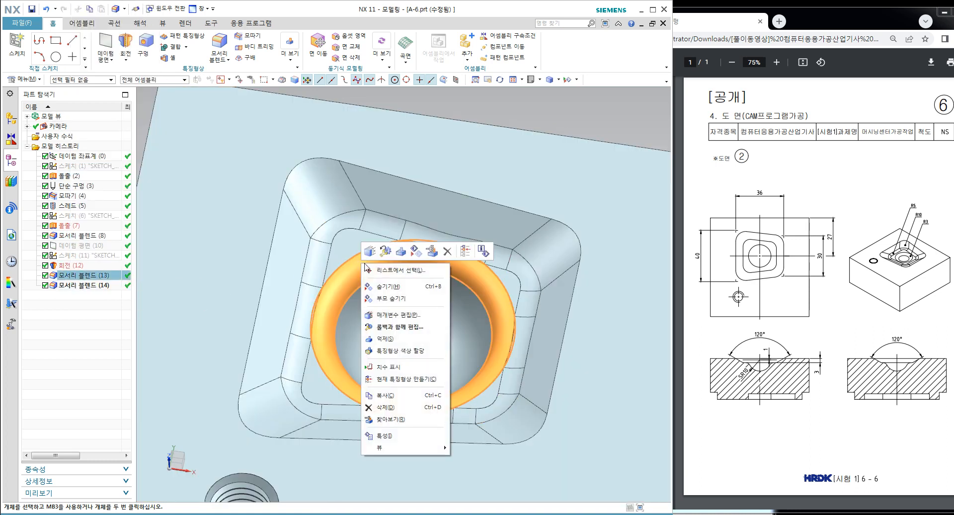
left_click(396, 314)
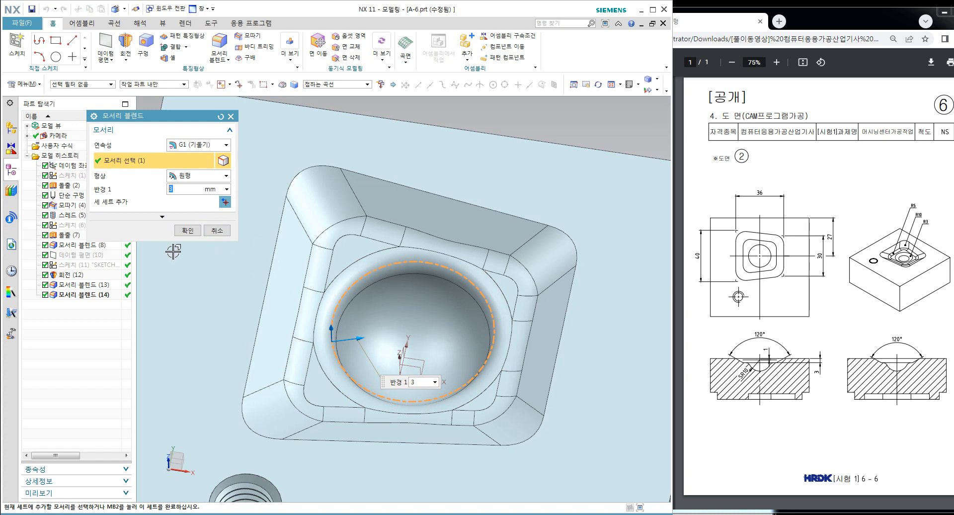
left_click(187, 230)
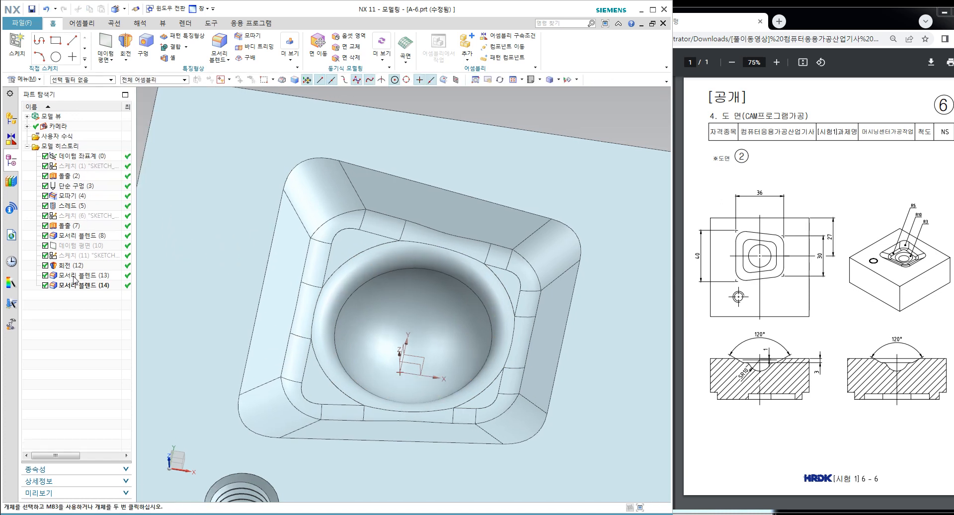
Step: Delete the edge blend on the rim of the spherical recess
right_click(75, 277)
left_click(110, 218)
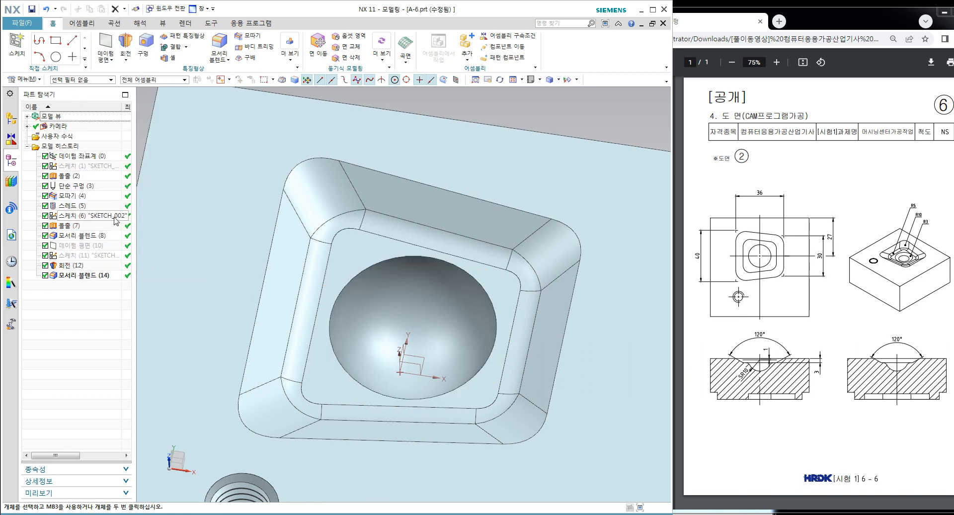
mouse_move(311, 241)
middle_mouse_down()
mouse_move(313, 213)
mouse_move(309, 226)
middle_mouse_up()
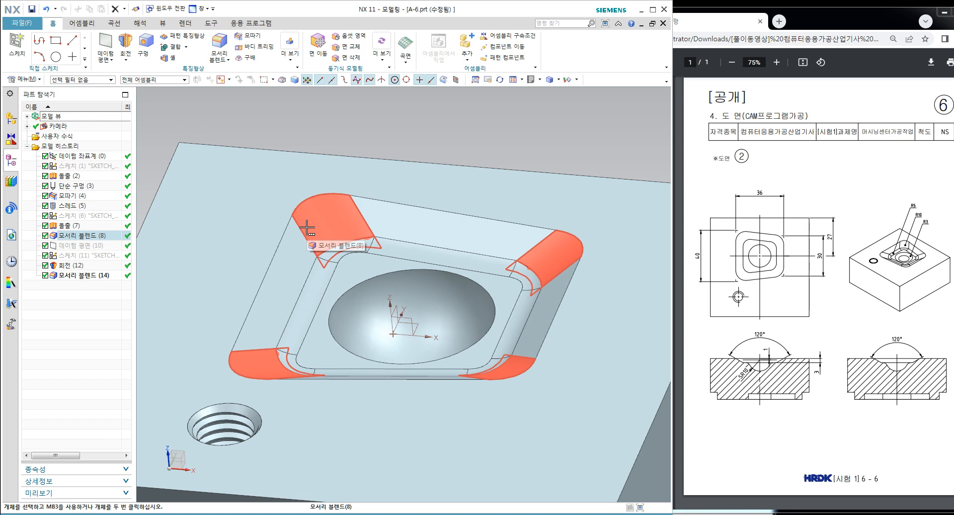
middle_click_drag(306, 229, 378, 288)
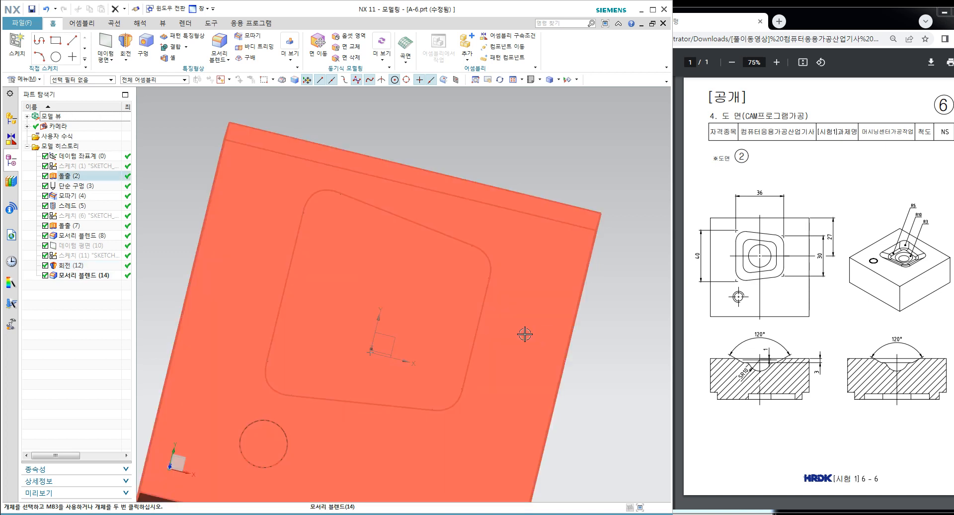
middle_click_drag(499, 315, 503, 292)
Step: Reopen the pocket's profile sketch, check the distance from the vertical axis to the shorter vertical side with a trial dimension, and finish the sketch
right_click(81, 166)
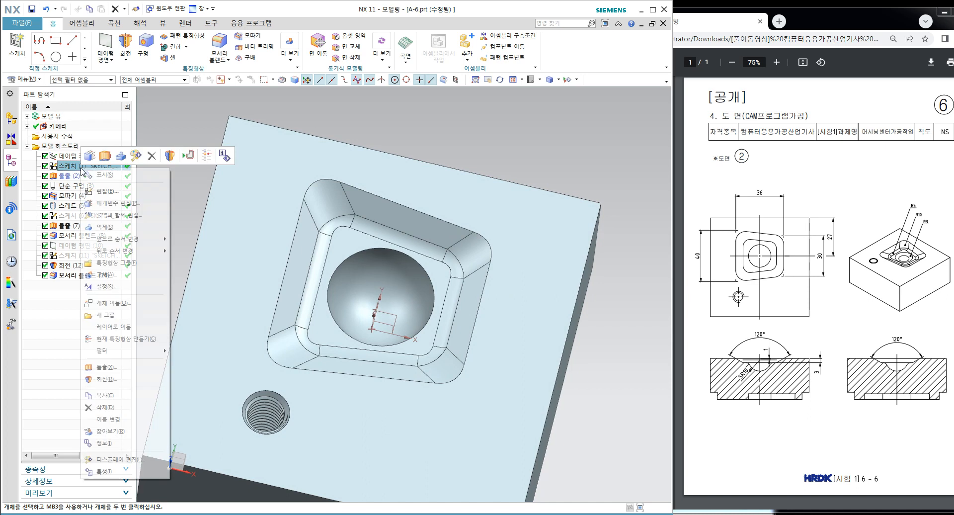
right_click(68, 216)
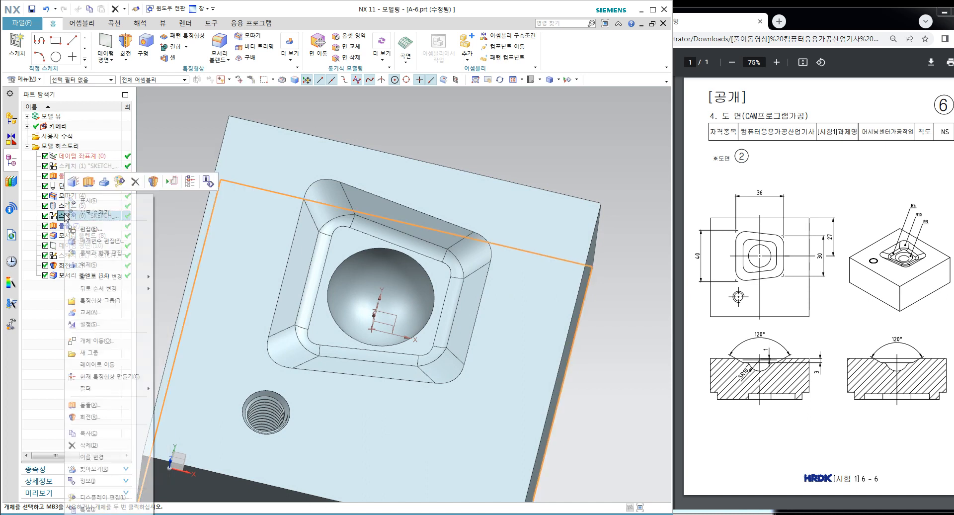
left_click(89, 224)
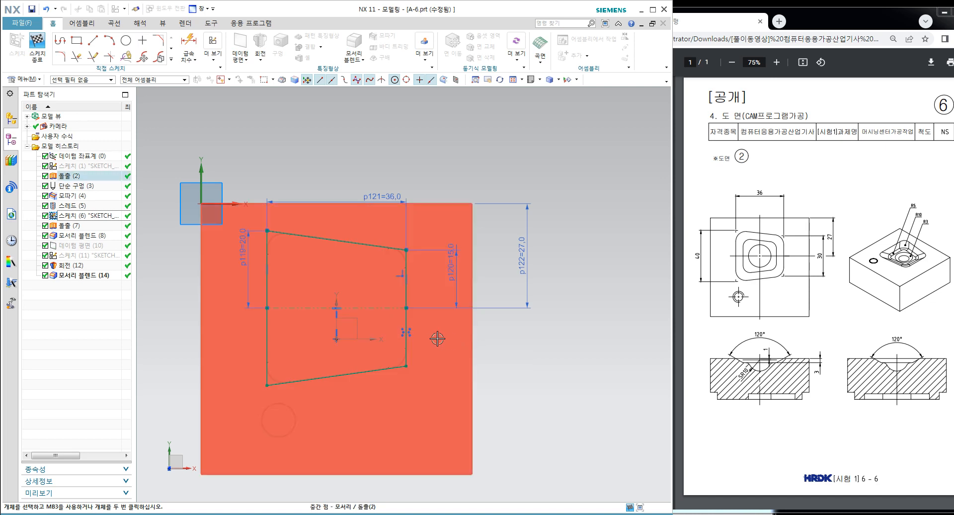
left_click(189, 44)
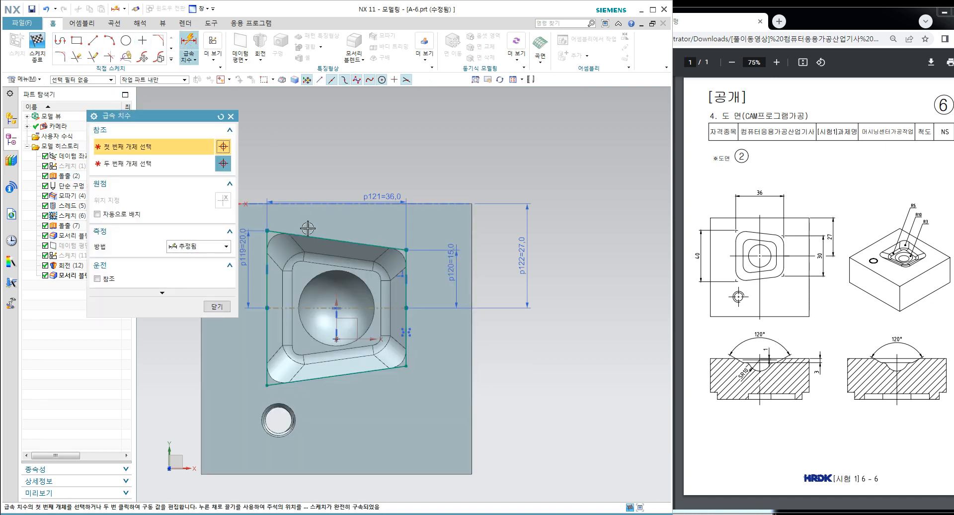
left_click(338, 315)
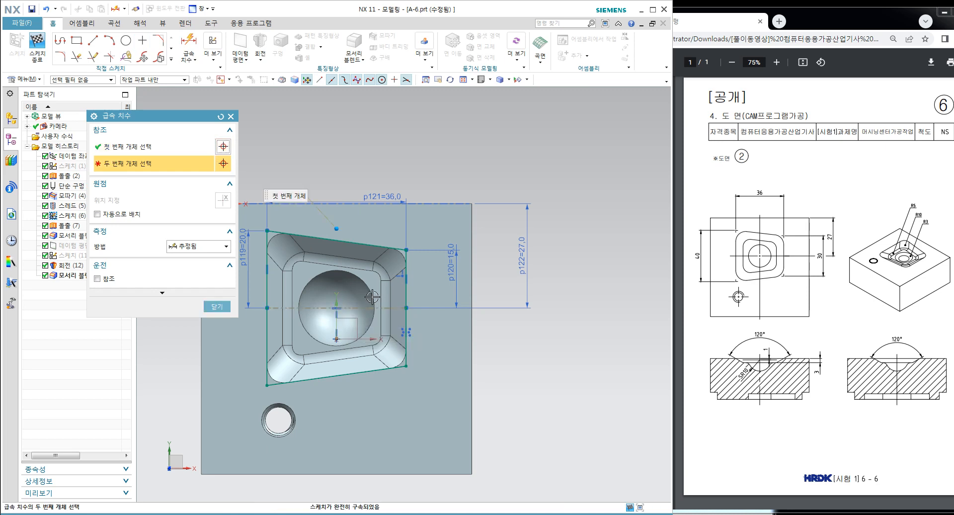
left_click(406, 286)
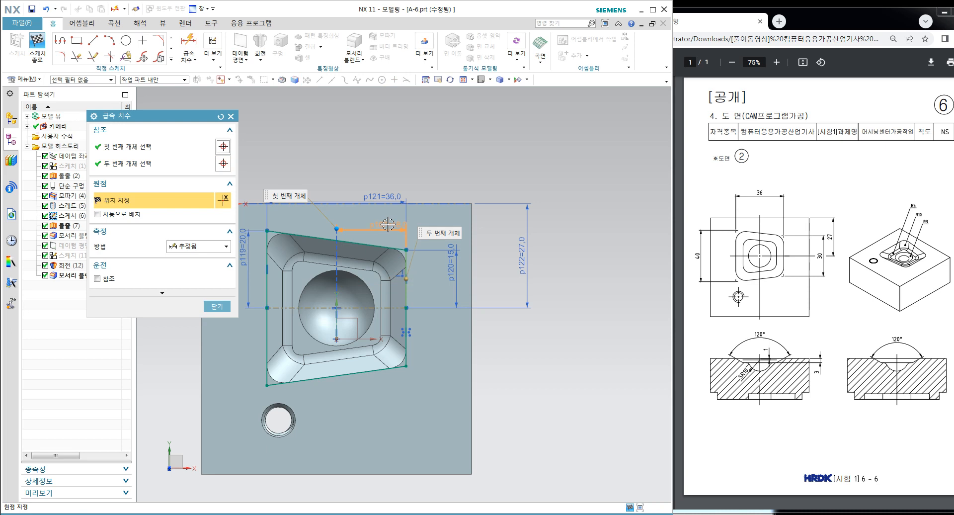
key("Escape")
middle_click_drag(319, 319, 313, 256)
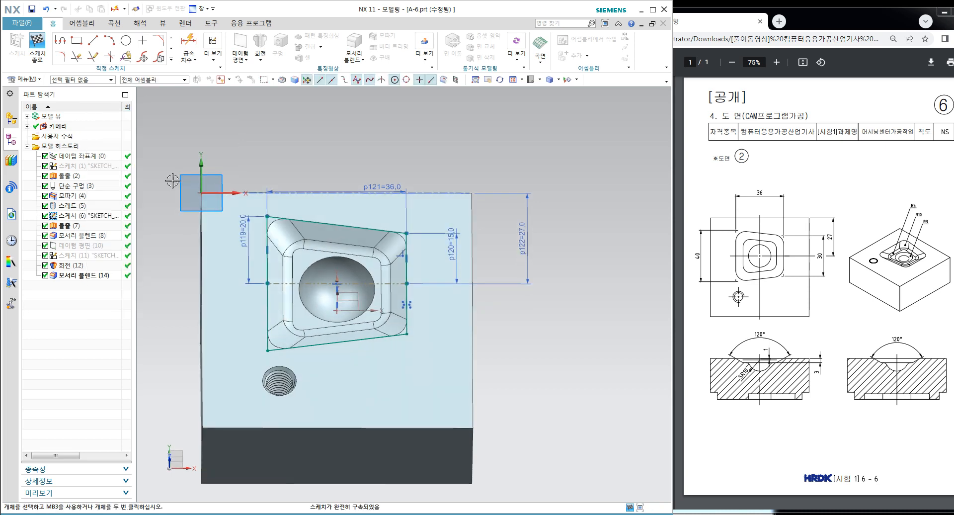
left_click(43, 48)
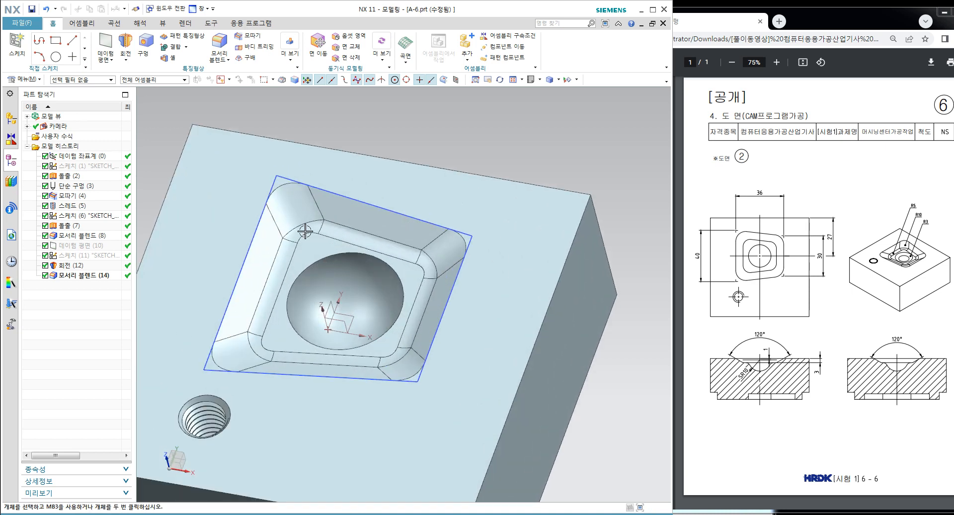
Step: Apply a 3 mm edge blend to the circular rim of the spherical recess
left_click(219, 47)
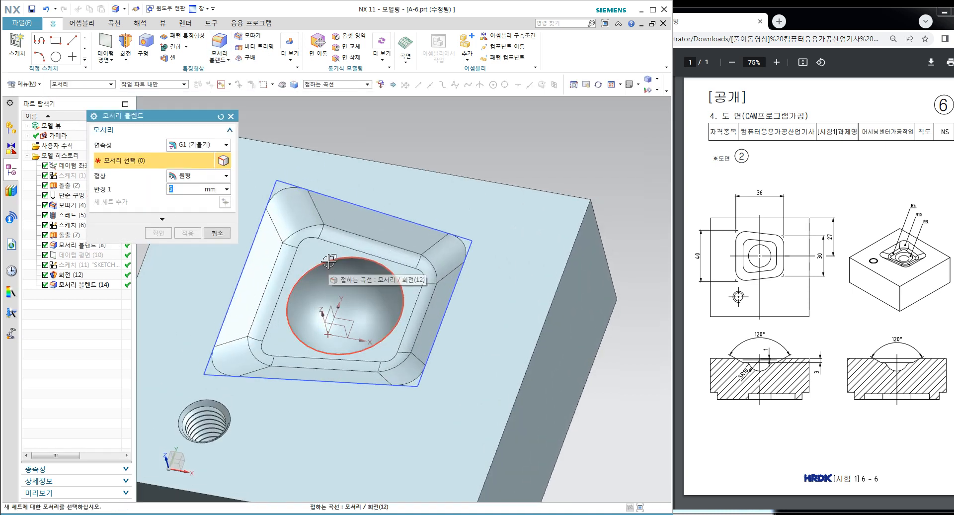
left_click(328, 260)
type("3")
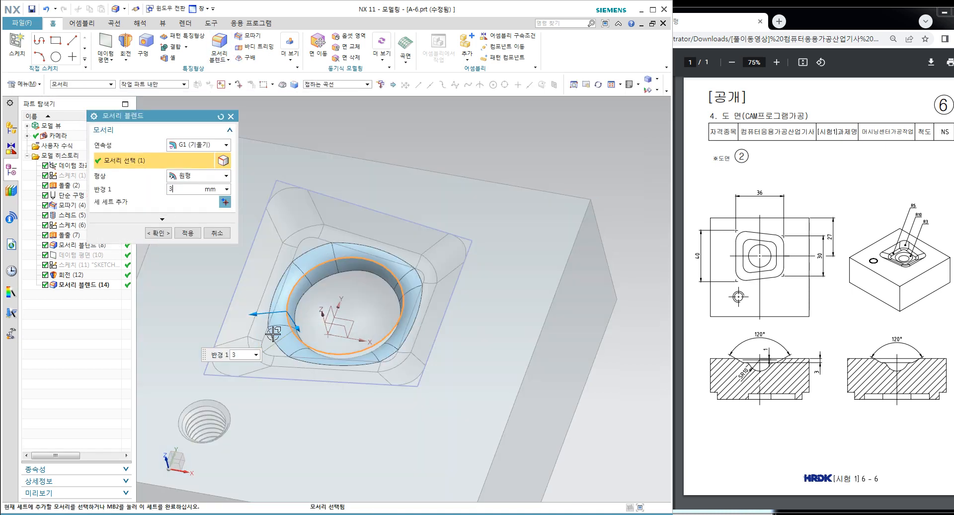
key("Return")
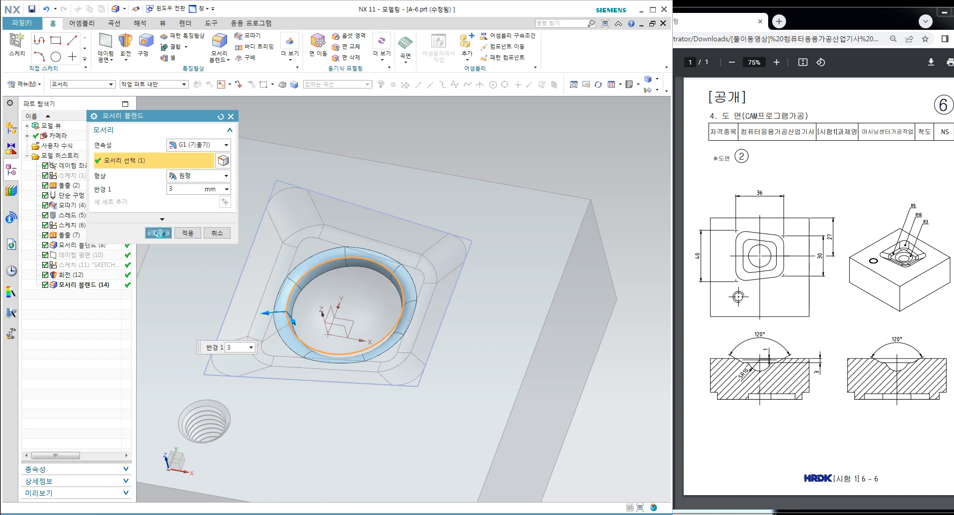
left_click(159, 234)
Step: Hide the pocket's profile sketch and show the whole block in an isometric orientation
mouse_move(507, 240)
middle_mouse_down()
mouse_move(503, 273)
mouse_move(494, 257)
middle_mouse_up()
left_click(503, 274)
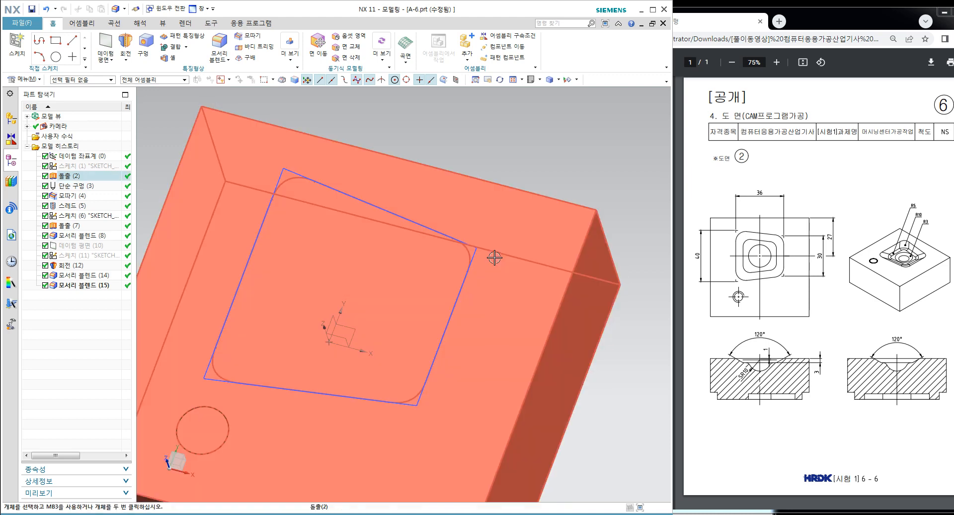
scroll(540, 302, "down", 2)
scroll(471, 348, "up", 2)
middle_click_drag(502, 308, 505, 287)
right_click(406, 175)
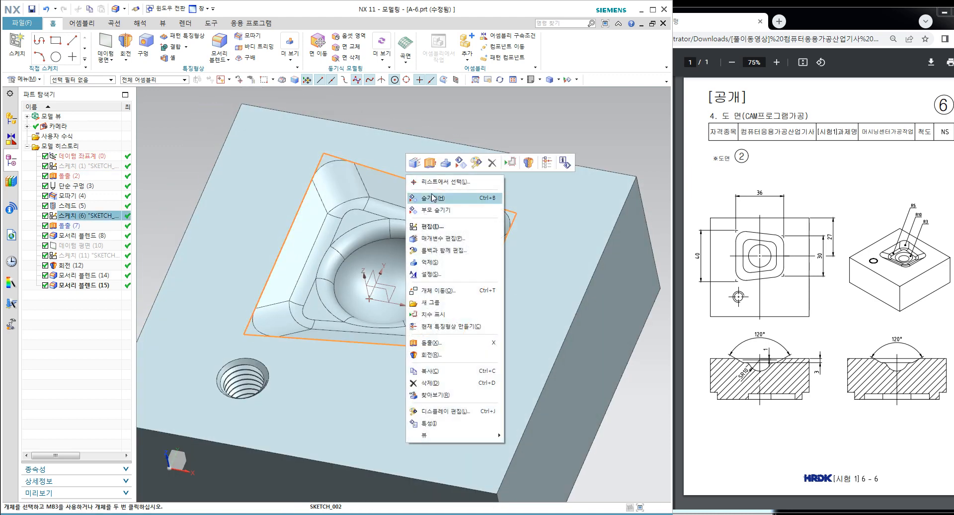
left_click(428, 198)
key("Home")
key("End")
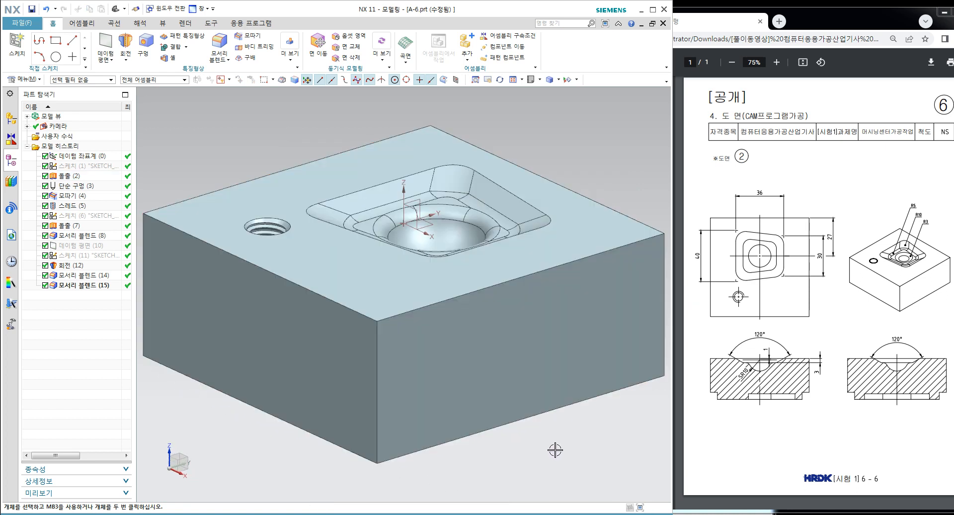
middle_click_drag(555, 450, 555, 472)
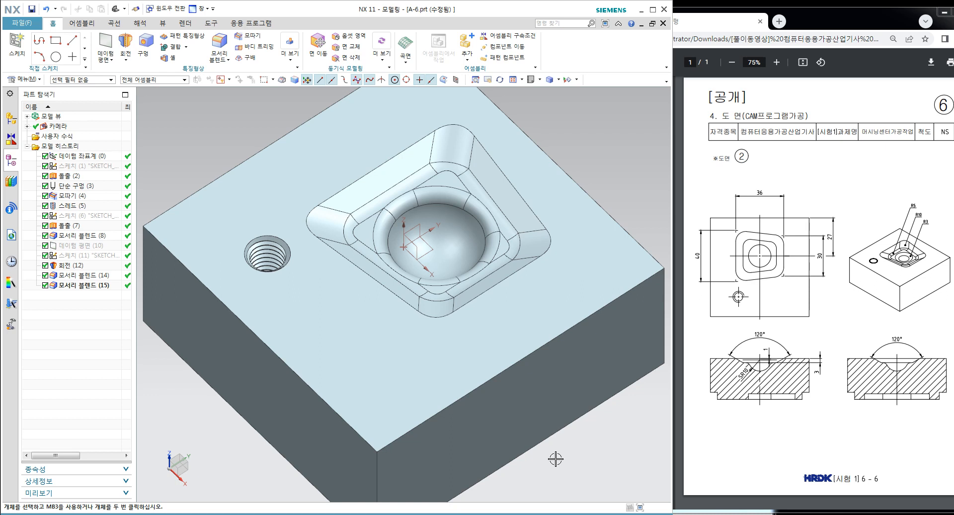
scroll(547, 449, "up", 3)
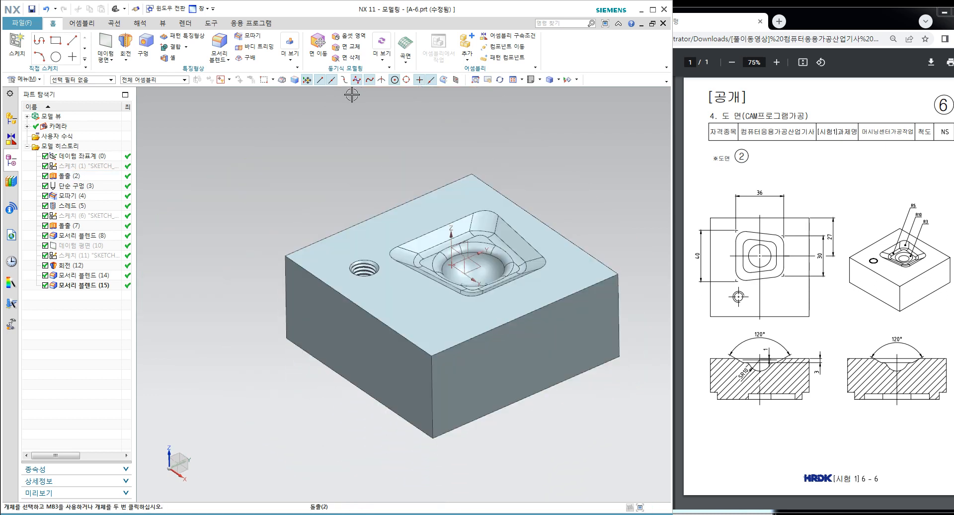
Step: Change the display colour of the solid body to yellow
left_click(163, 22)
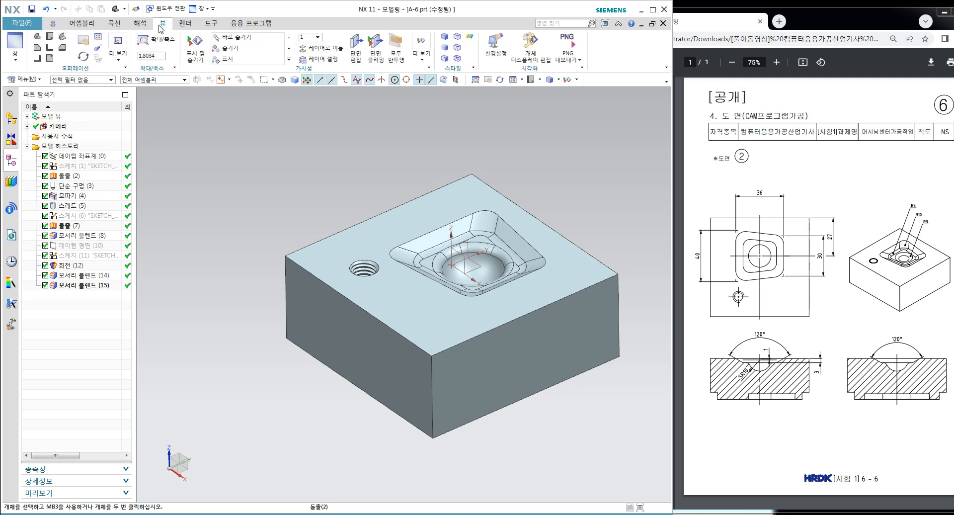
left_click(531, 50)
left_click(433, 210)
left_click(187, 211)
left_click(206, 182)
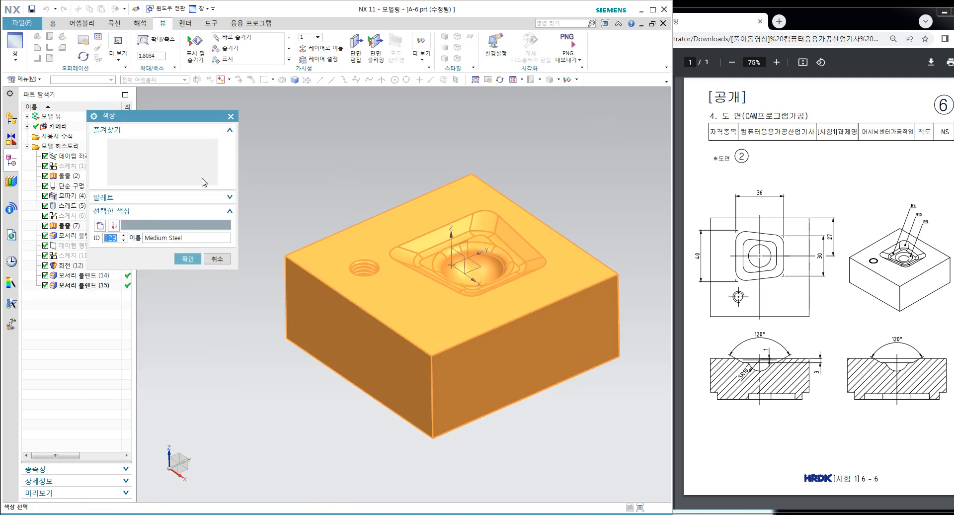
left_click(142, 146)
left_click(188, 259)
left_click(158, 394)
Step: Hide the datum coordinate system inside the spherical recess
middle_click_drag(330, 375, 384, 352)
right_click(454, 260)
left_click(496, 283)
middle_click_drag(496, 283, 537, 264)
scroll(515, 254, "down", 3)
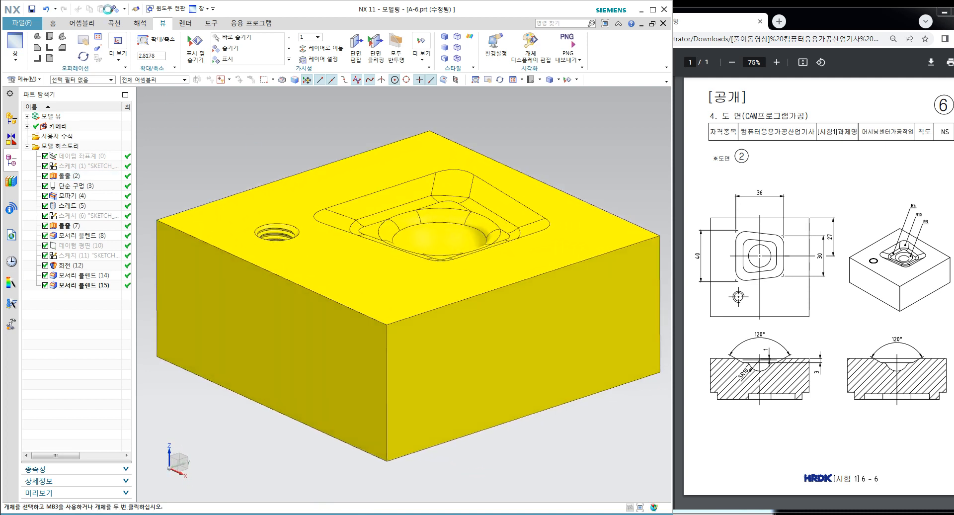
Step: Create on-face text "컴퓨터응용가공산업기사 실기6" on the side face nearest the threaded hole, following its lower edge with the direction reversed
left_click(115, 23)
left_click(203, 48)
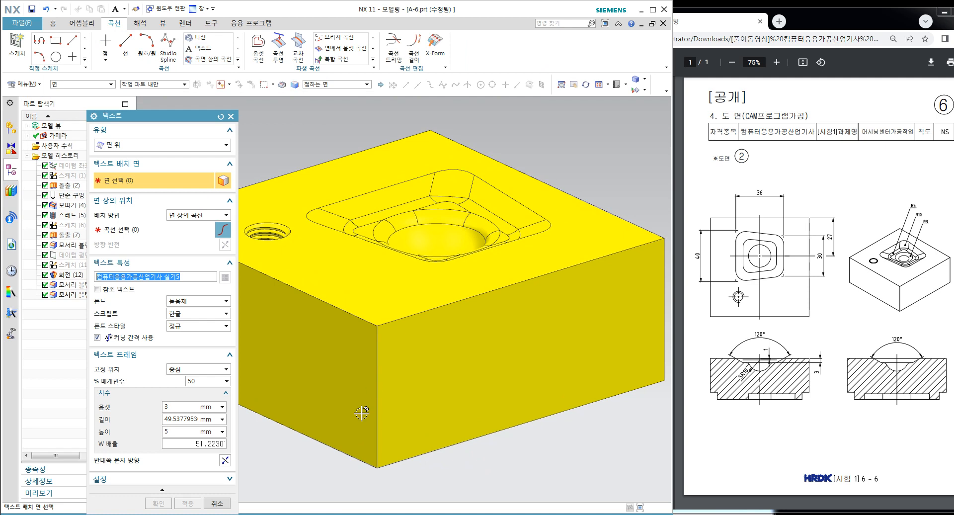
left_click(299, 366)
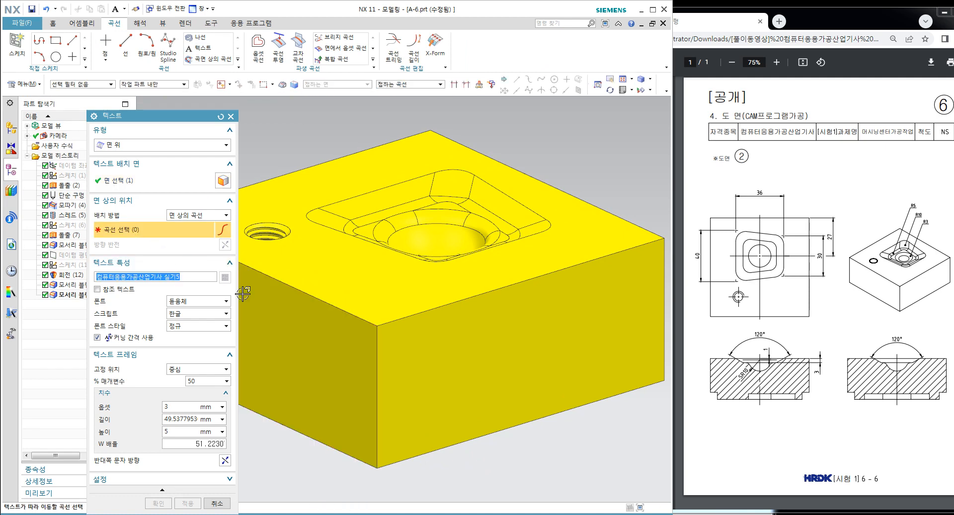
left_click(305, 435)
middle_click_drag(358, 419, 447, 378)
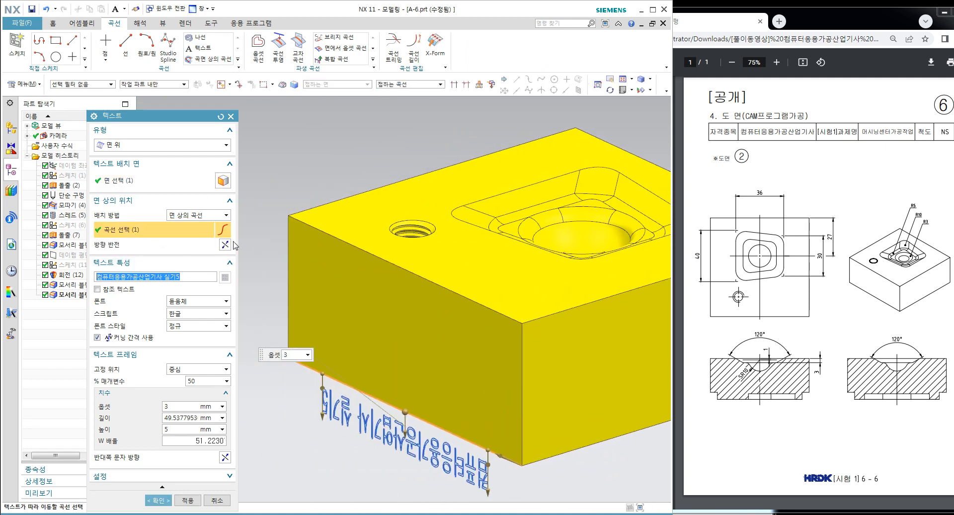
left_click(225, 245)
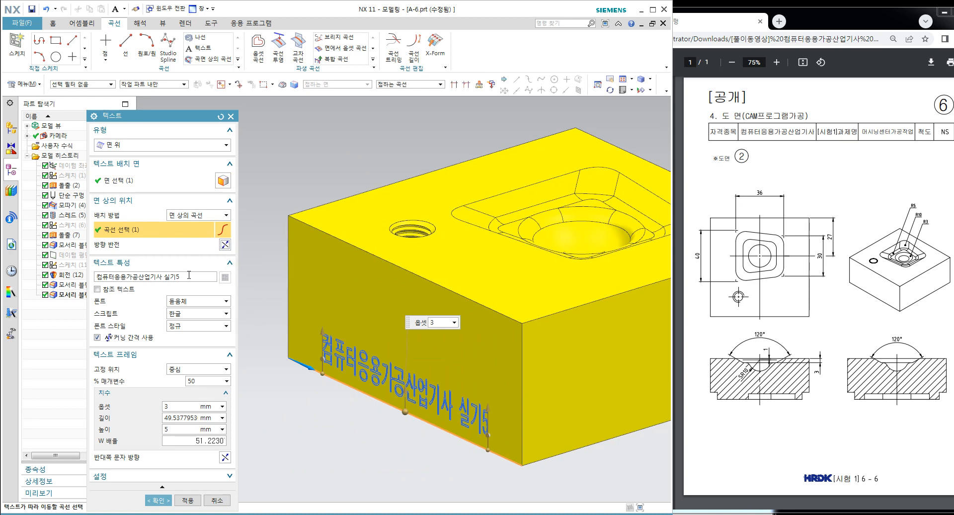
key("BackSpace")
type("6")
left_click(156, 499)
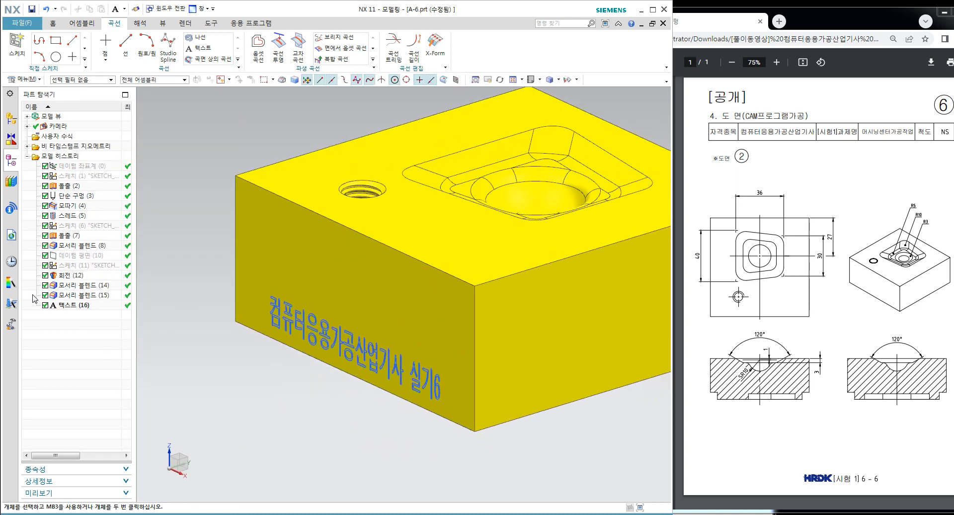
Step: Try to cut the side text curves into the block with a subtracting Extrude, start 0 mm and end -0.1 mm
left_click(52, 22)
left_click(125, 60)
left_click(136, 72)
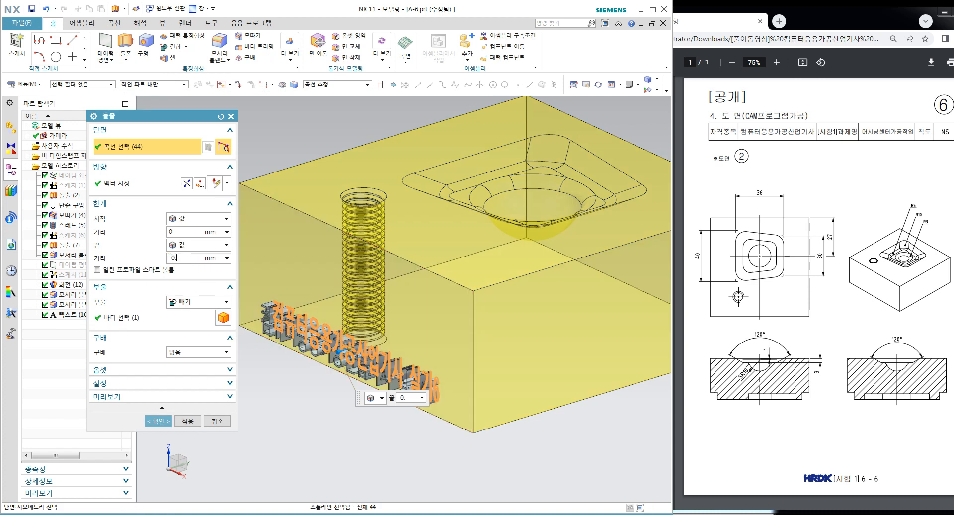
key("Return")
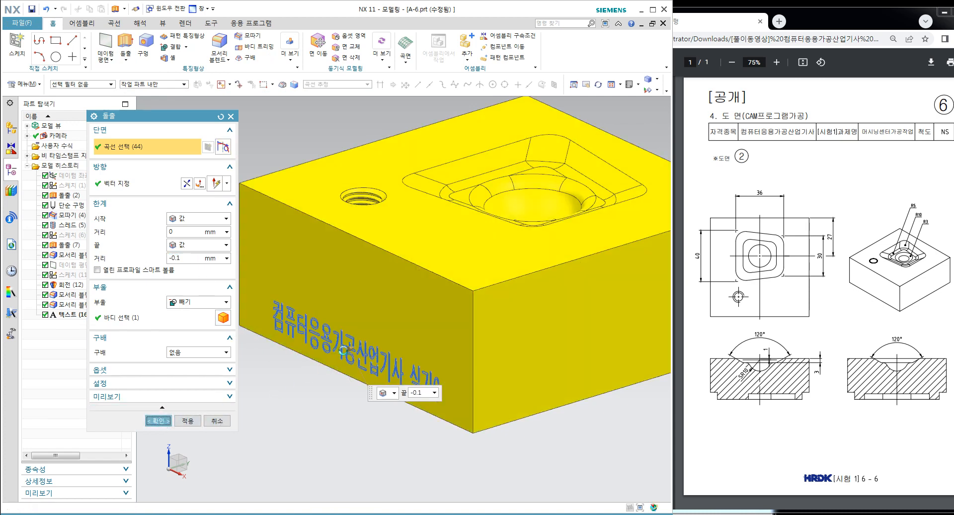
key("Return")
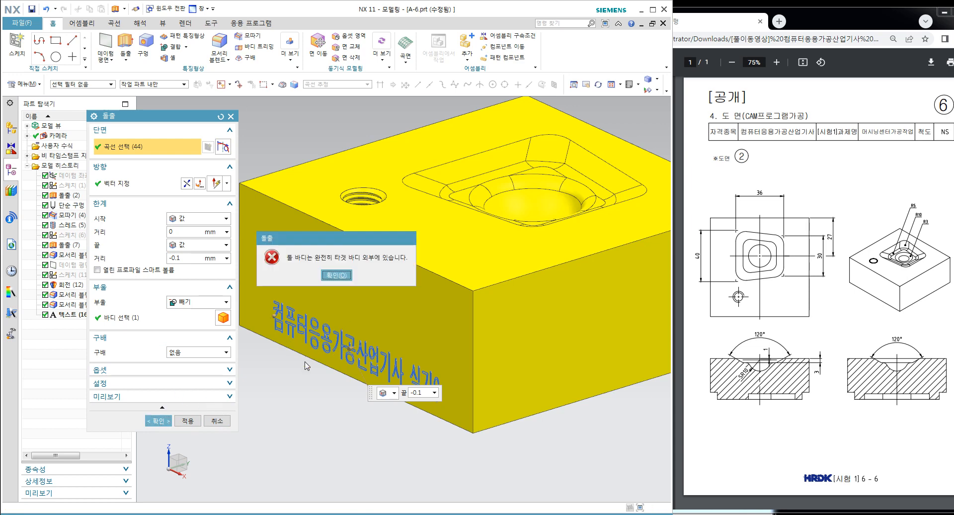
left_click(336, 276)
Step: Set the text extrude's end distance to 0.1 mm and complete the engraving in the side face
scroll(330, 352, "up", 6)
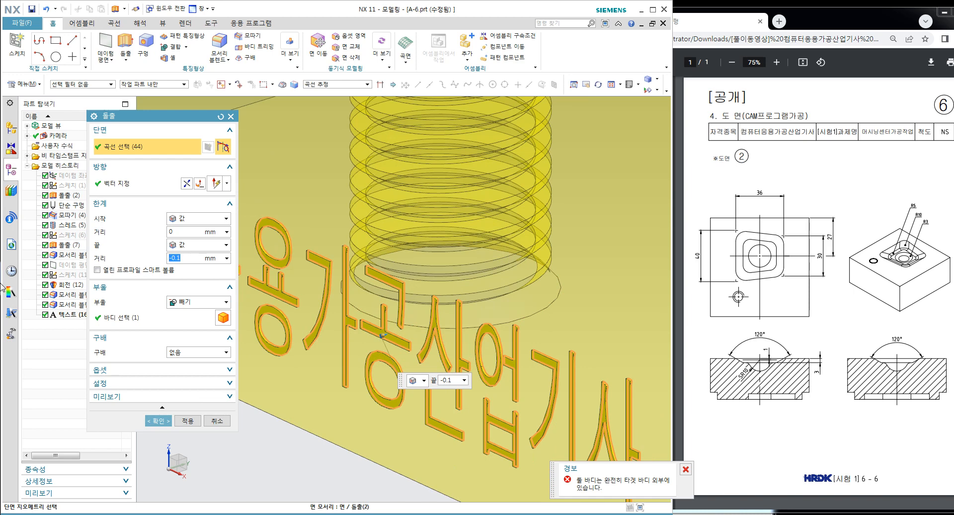
type("0.1")
key("Return")
left_click(167, 421)
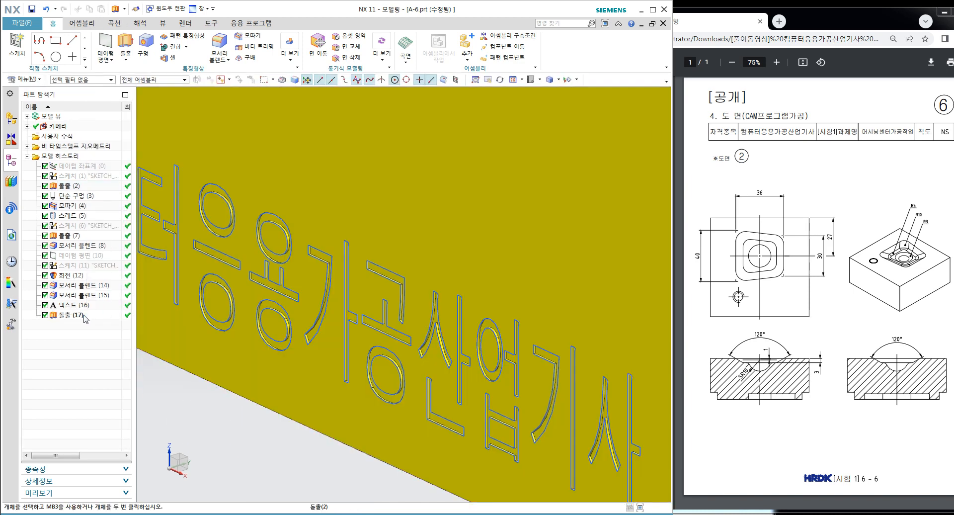
Step: Assign a specified face colour to the engraved text's extrude feature
right_click(79, 315)
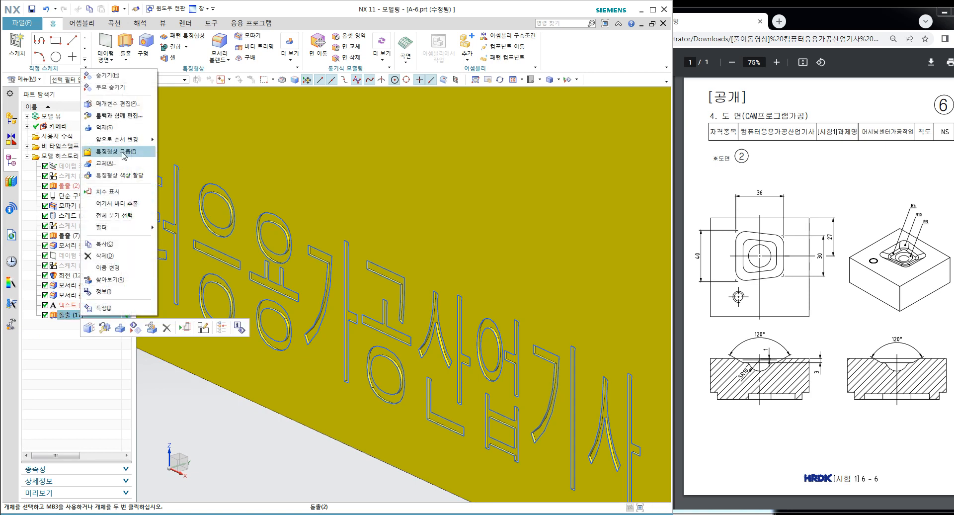
left_click(120, 175)
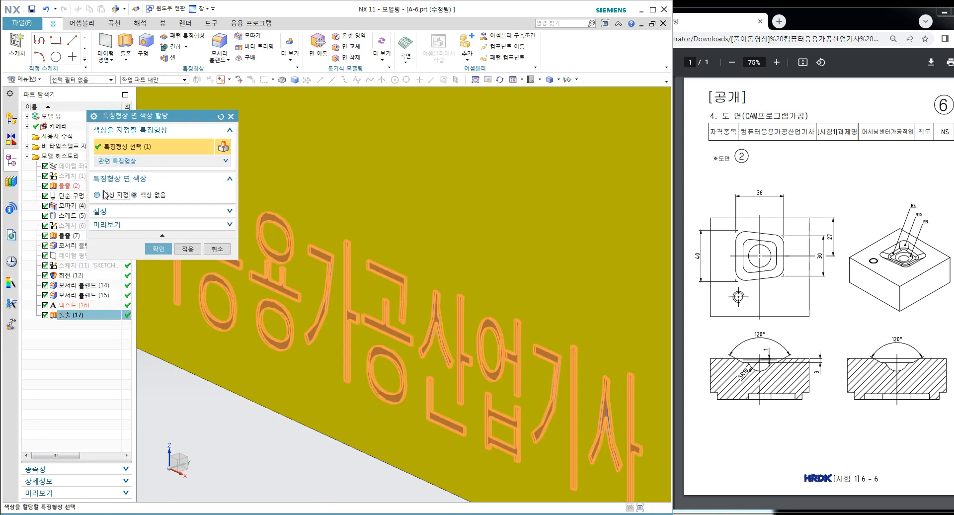
left_click(157, 261)
scroll(362, 280, "down", 5)
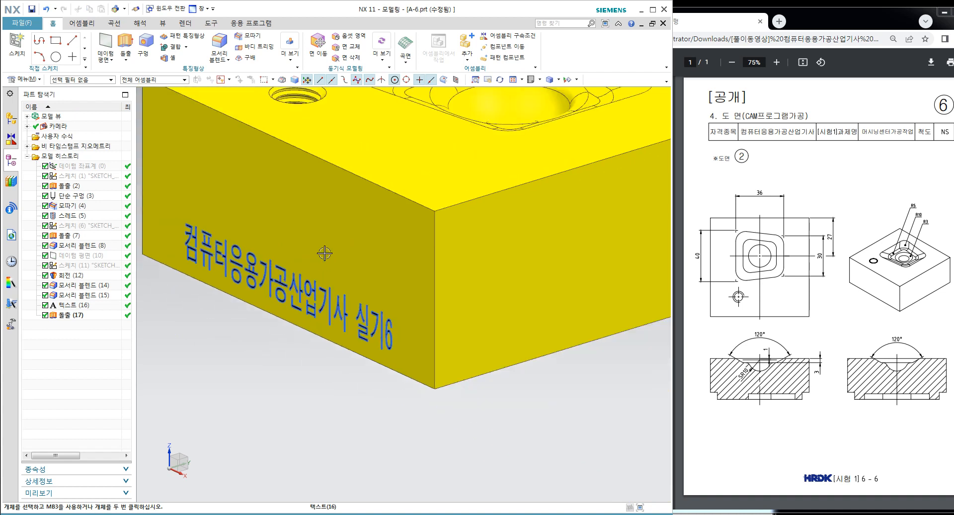
Step: Hide the text curves on the side face so only the engraving is displayed, and save the part
scroll(361, 280, "up", 2)
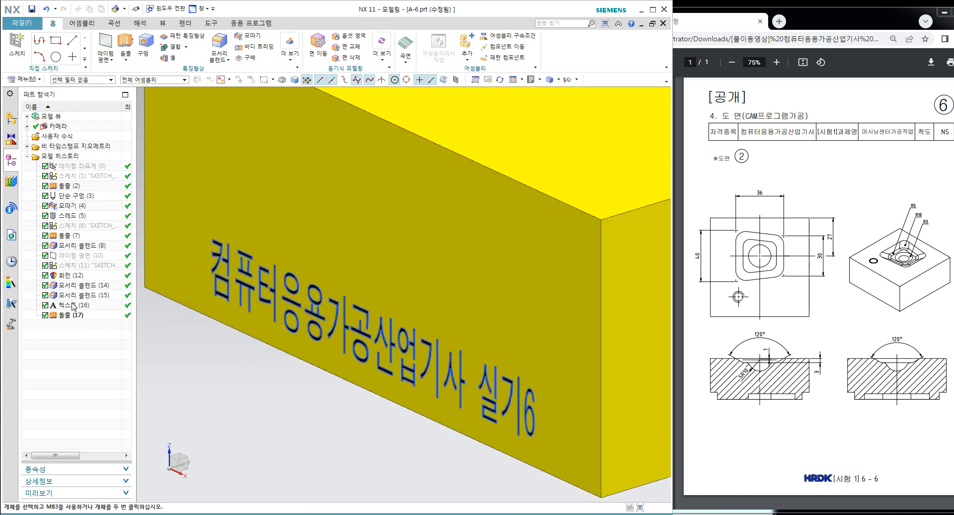
right_click(73, 306)
left_click(96, 52)
Step: Examine the whole block from an elevated angle with the threaded hole, pocket, spherical recess and engraved side text in view
scroll(401, 256, "down", 1)
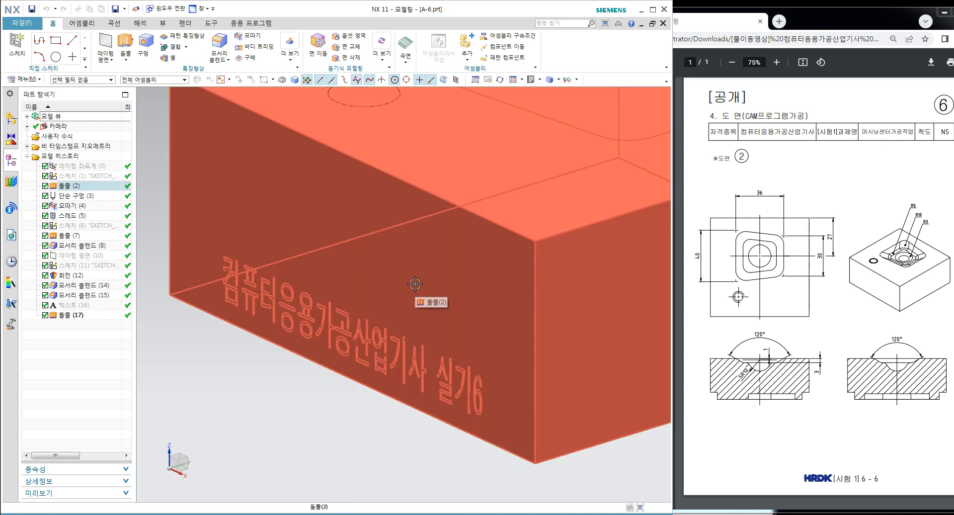
scroll(464, 291, "down", 2)
middle_click_drag(463, 291, 421, 284)
middle_click_drag(513, 291, 480, 327)
scroll(500, 287, "down", 2)
middle_click_drag(479, 318, 472, 334)
middle_click_drag(605, 400, 600, 402, "shift")
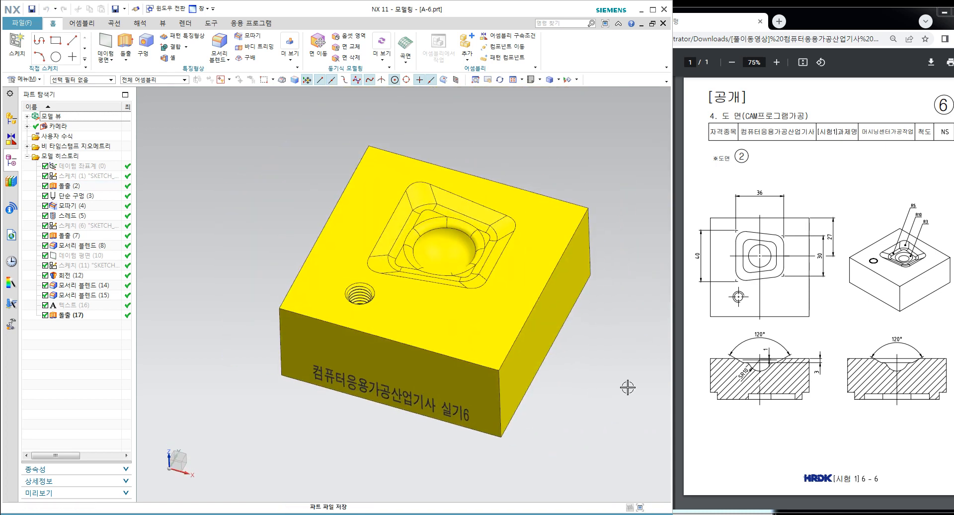